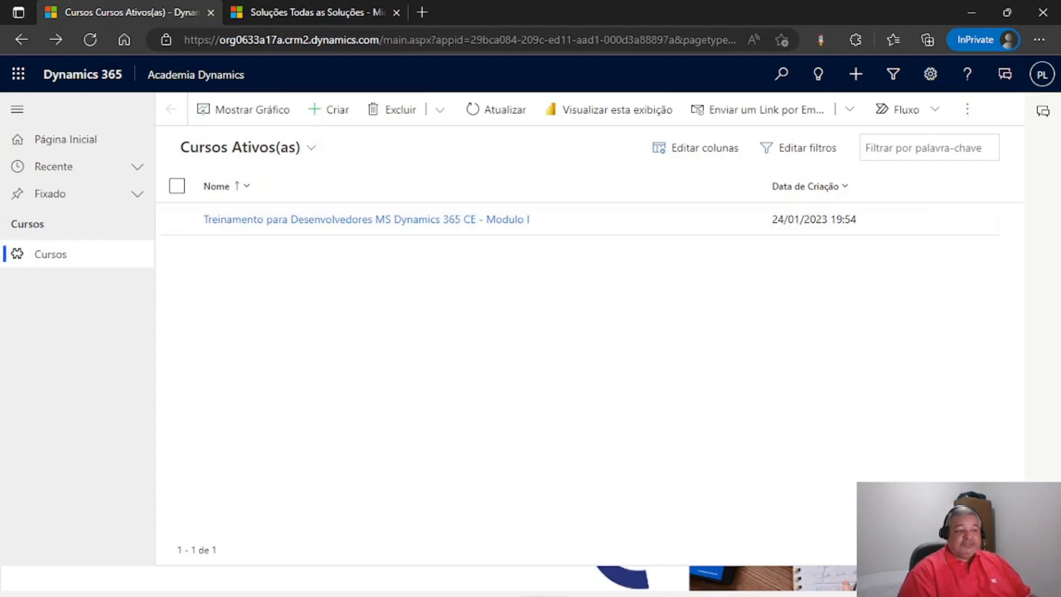
# - Minimize Edge to show the PowerPoint slide, then restore it to the Dynamics 365 Cursos list
pyautogui.doubleClick(881, 13)
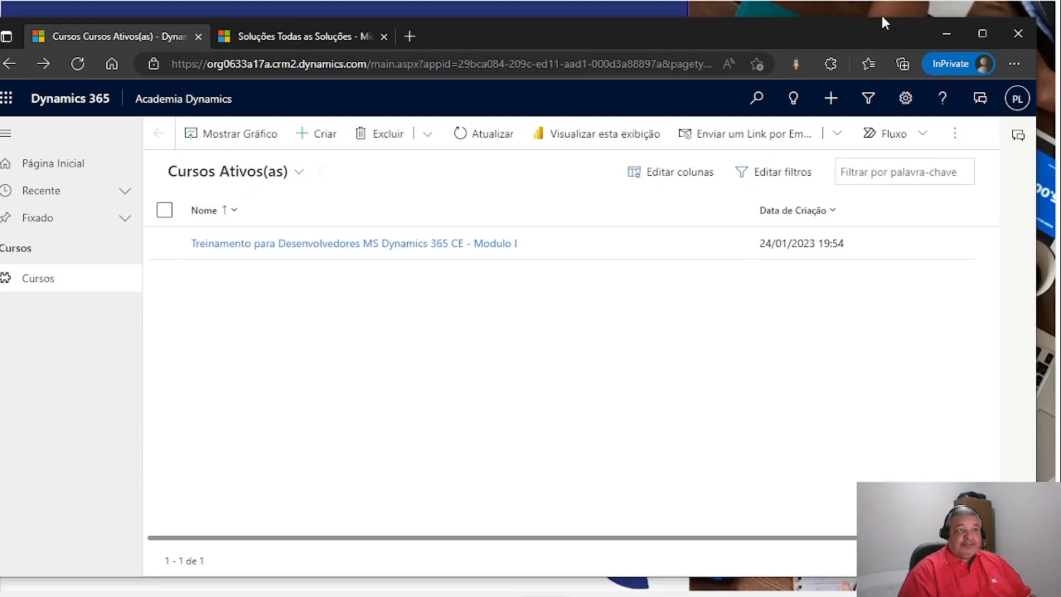
pyautogui.doubleClick(881, 35)
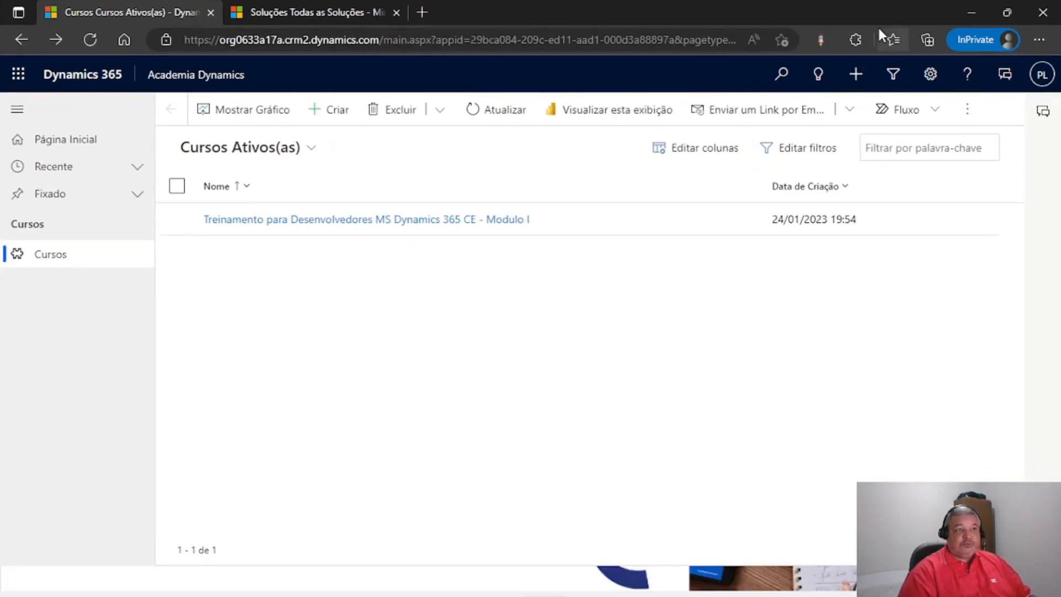
pyautogui.click(966, 12)
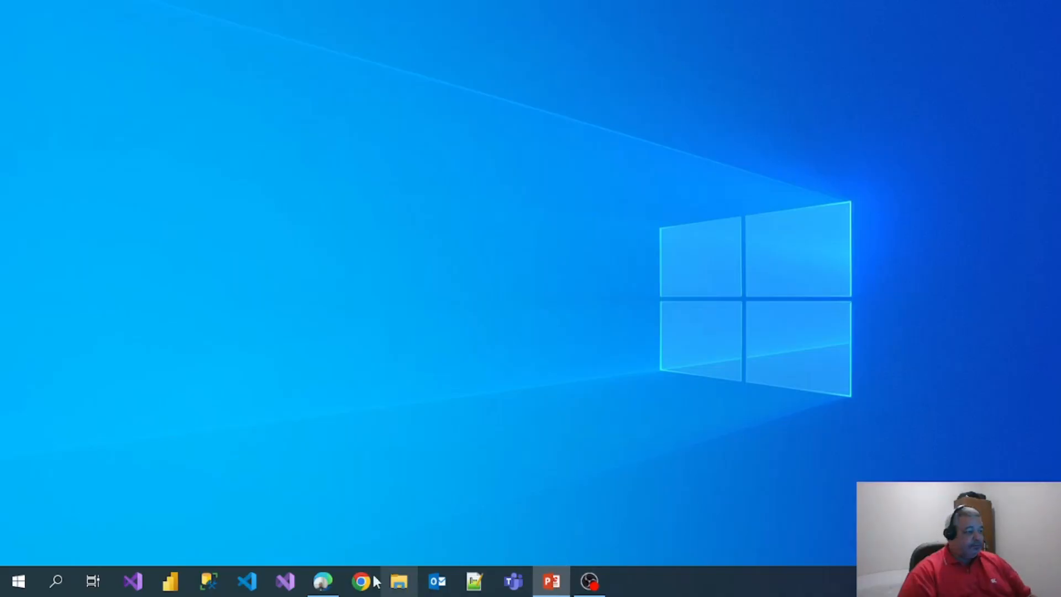
pyautogui.click(323, 580)
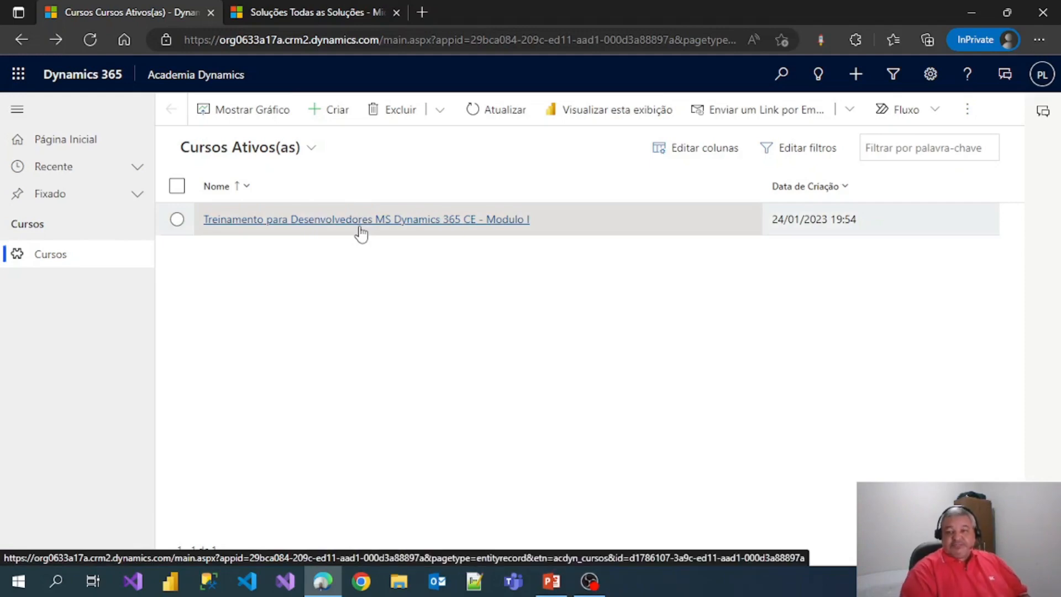
# - Reload the courses list, then open and close the existing training course record
pyautogui.click(67, 256)
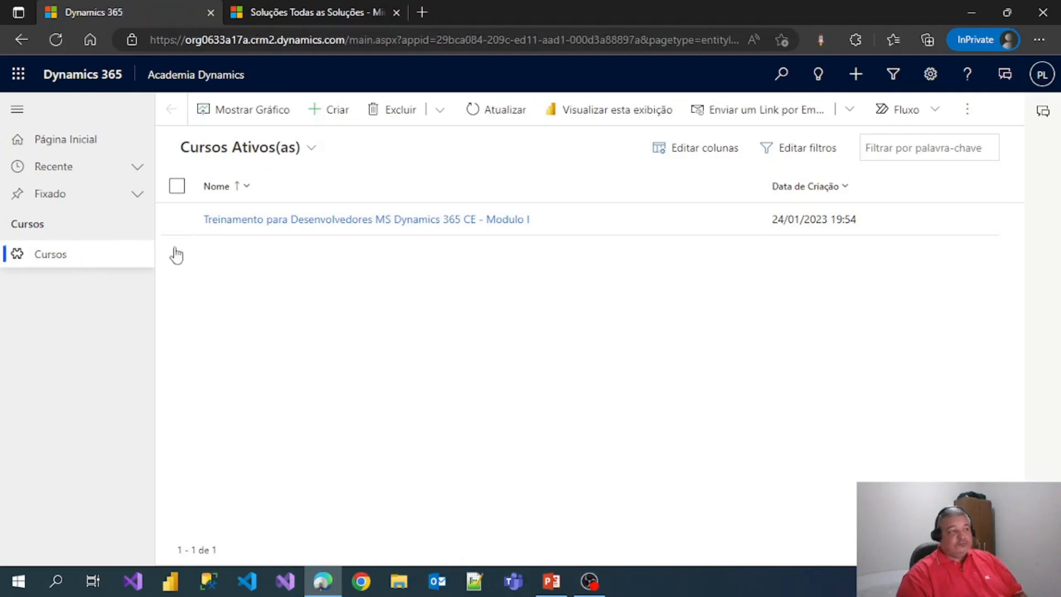
pyautogui.click(301, 221)
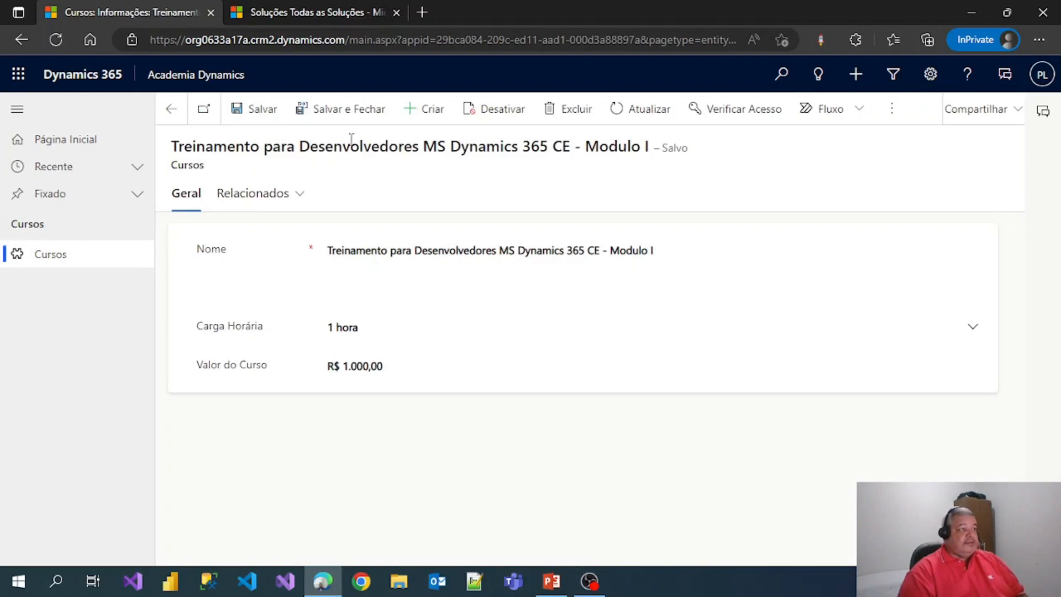
pyautogui.click(351, 115)
# - Create course 'Exemplificando criação de entidades' with Carga Horária 1 hora and Valor 10000, then save and close
pyautogui.click(348, 116)
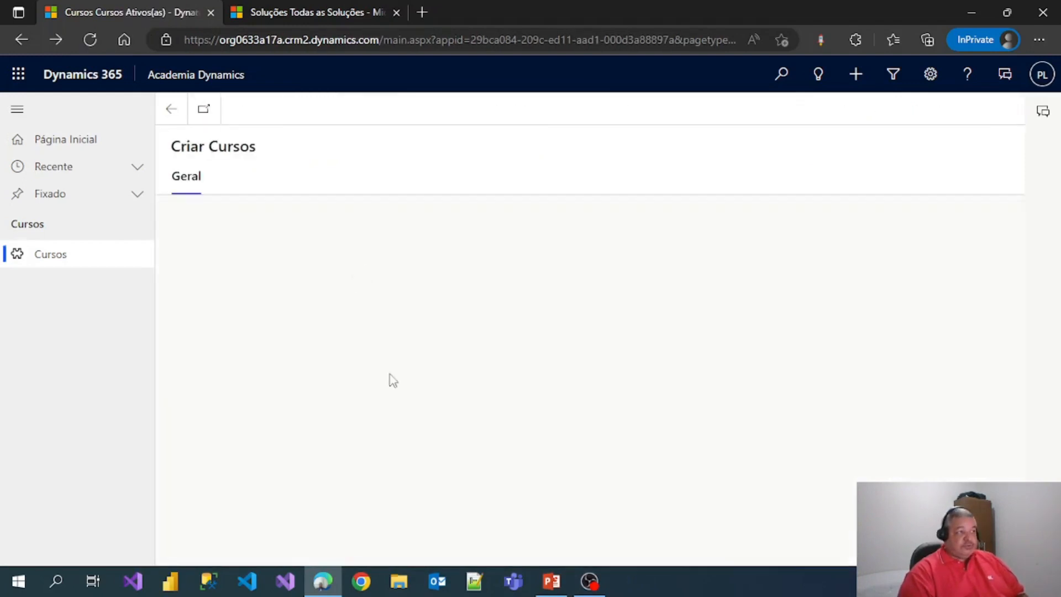
pyautogui.click(330, 231)
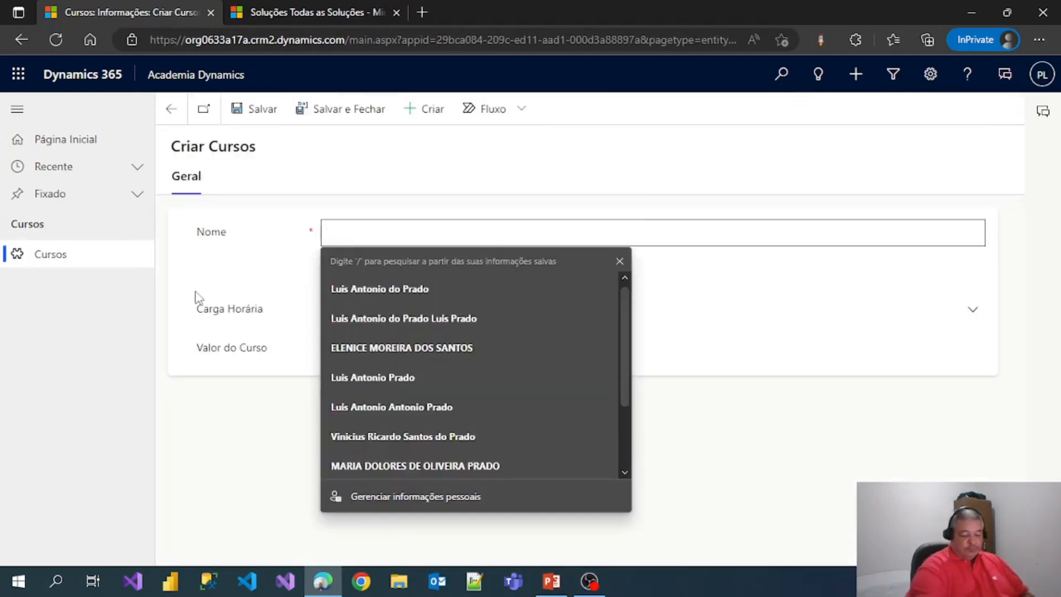
pyautogui.write('Exe')
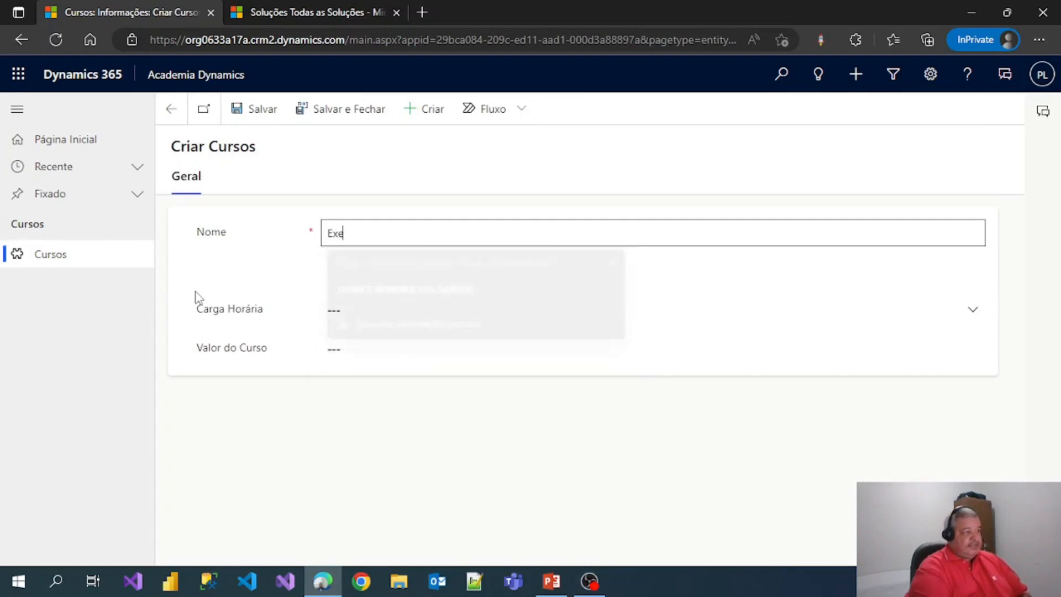
pyautogui.write('mplificando ')
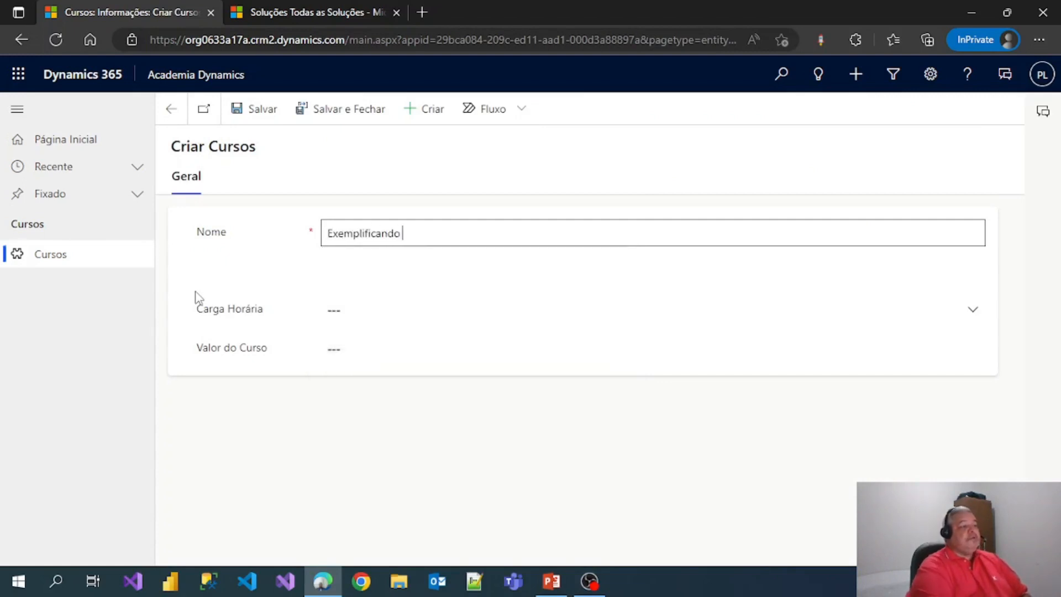
pyautogui.write('criação de entidades')
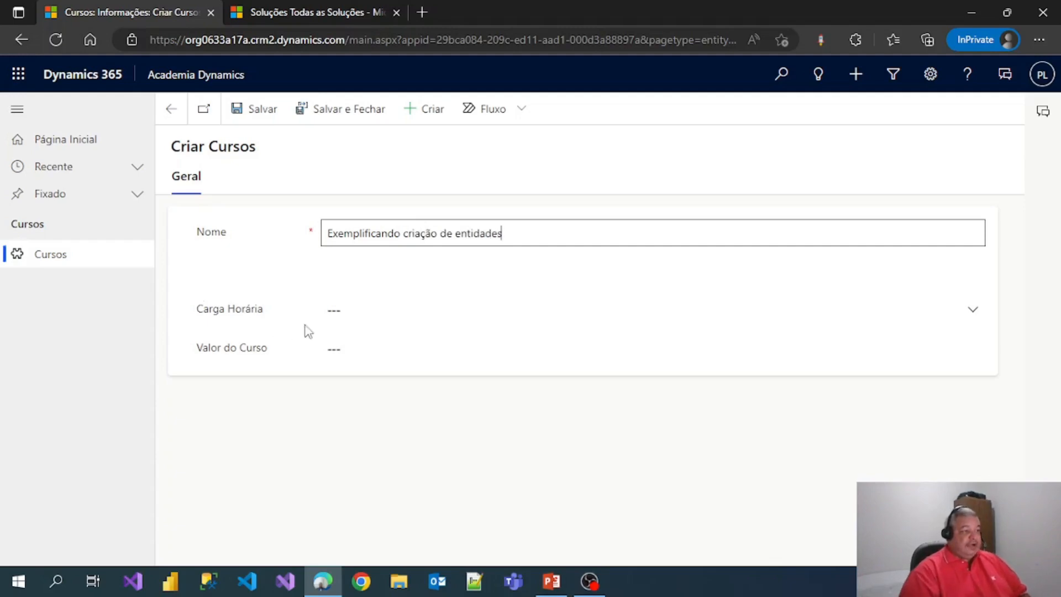
pyautogui.click(350, 310)
pyautogui.write('1')
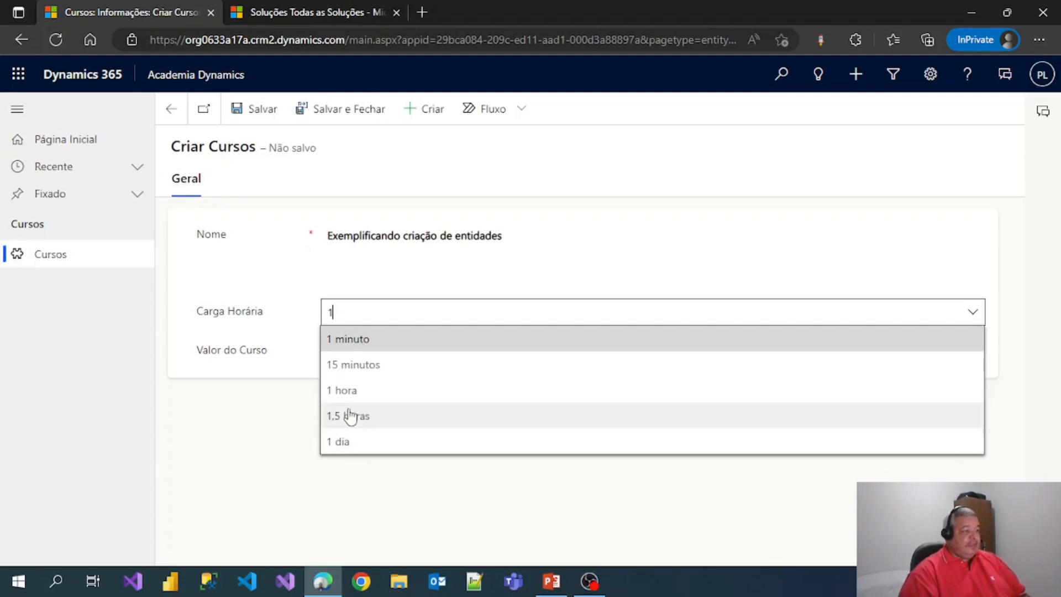
pyautogui.click(345, 391)
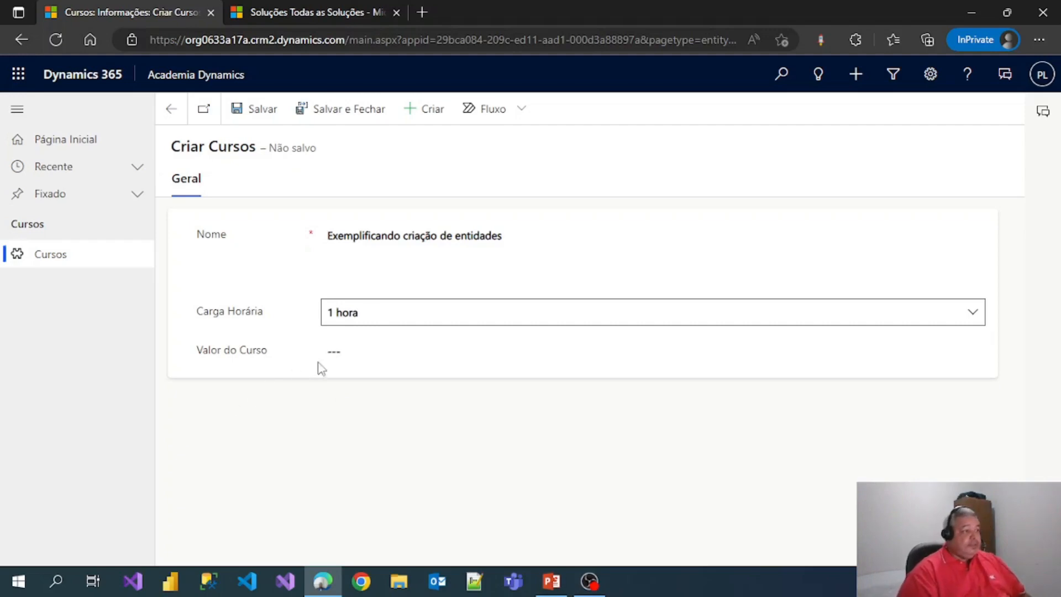
pyautogui.click(333, 352)
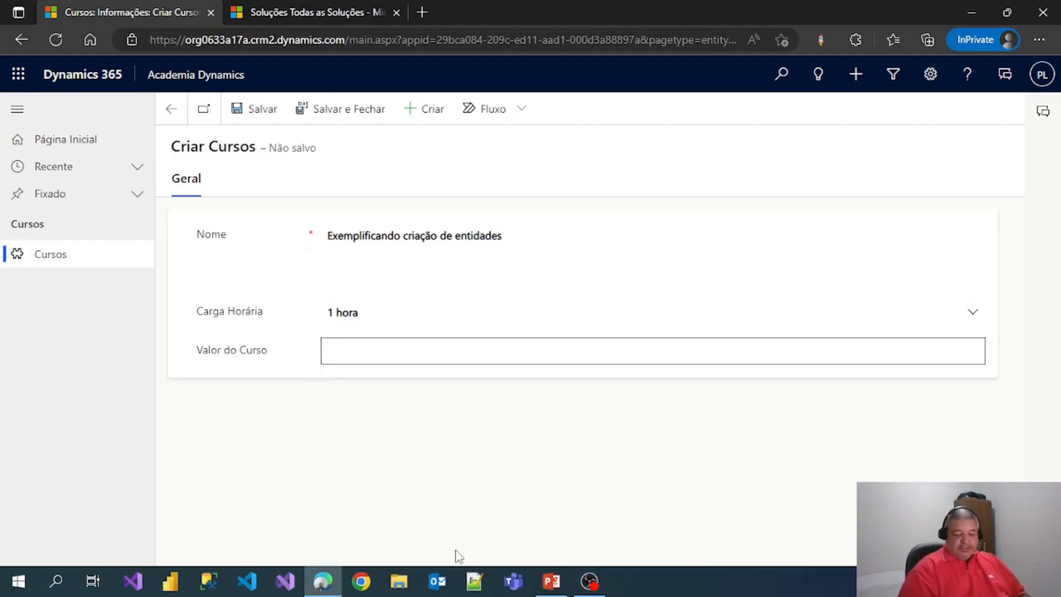
pyautogui.write('10000')
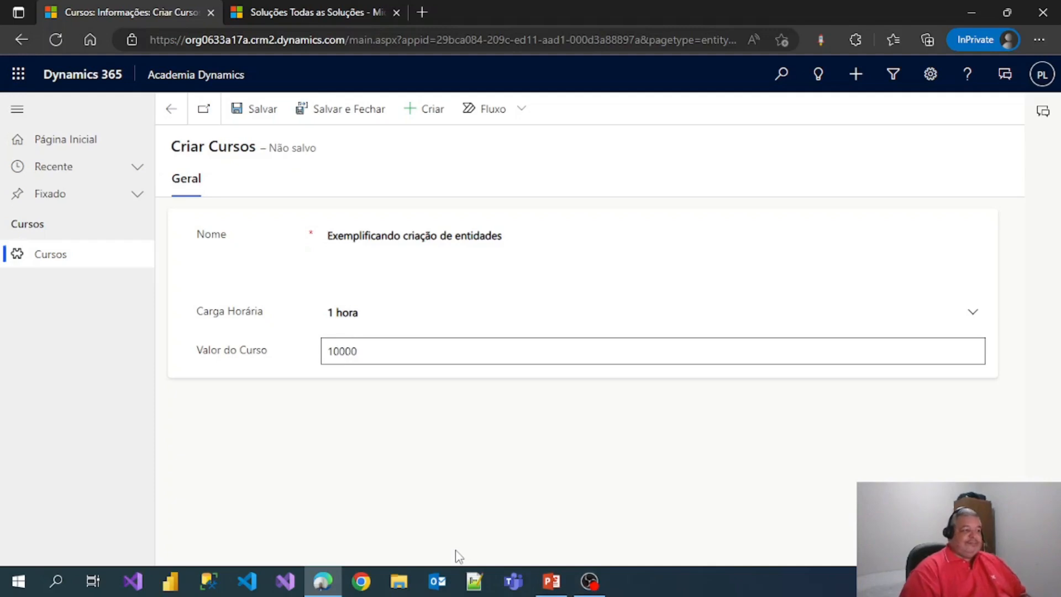
pyautogui.press('Tab')
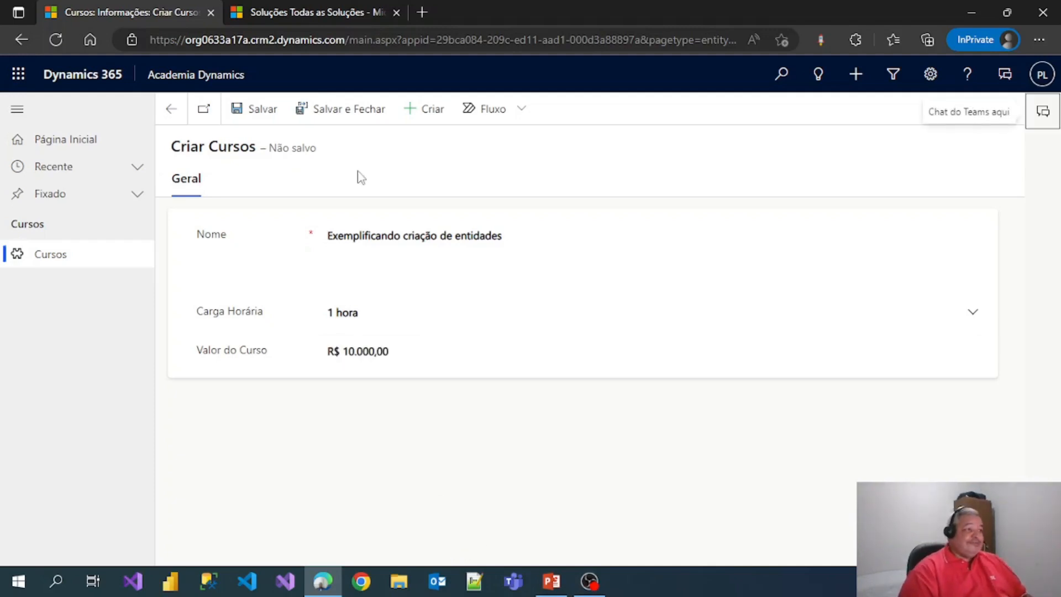
pyautogui.click(349, 108)
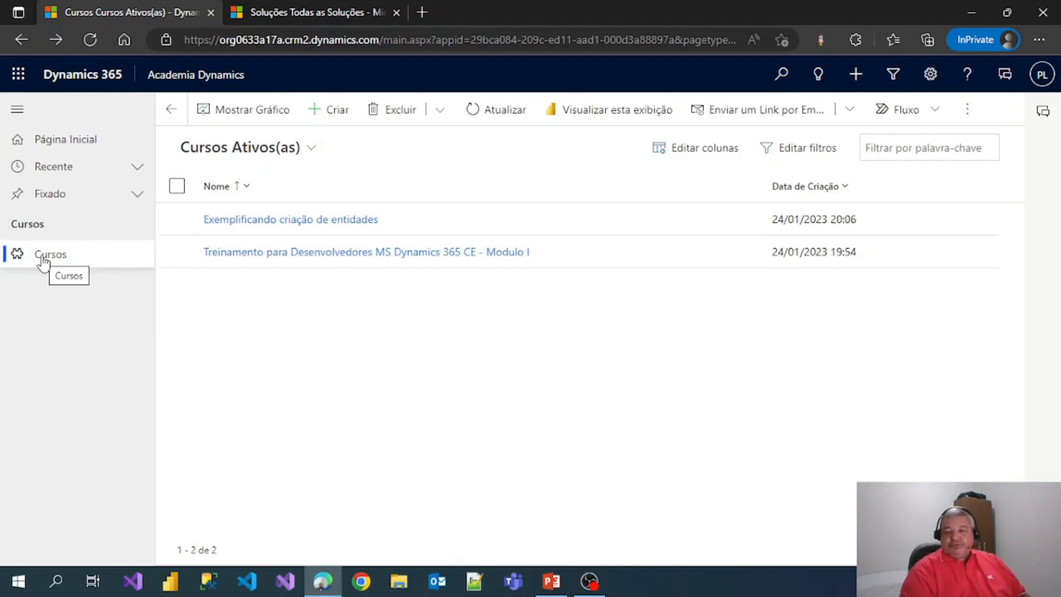
# - Open the Treinamento solution from the Soluções list in a maximized window
pyautogui.click(270, 10)
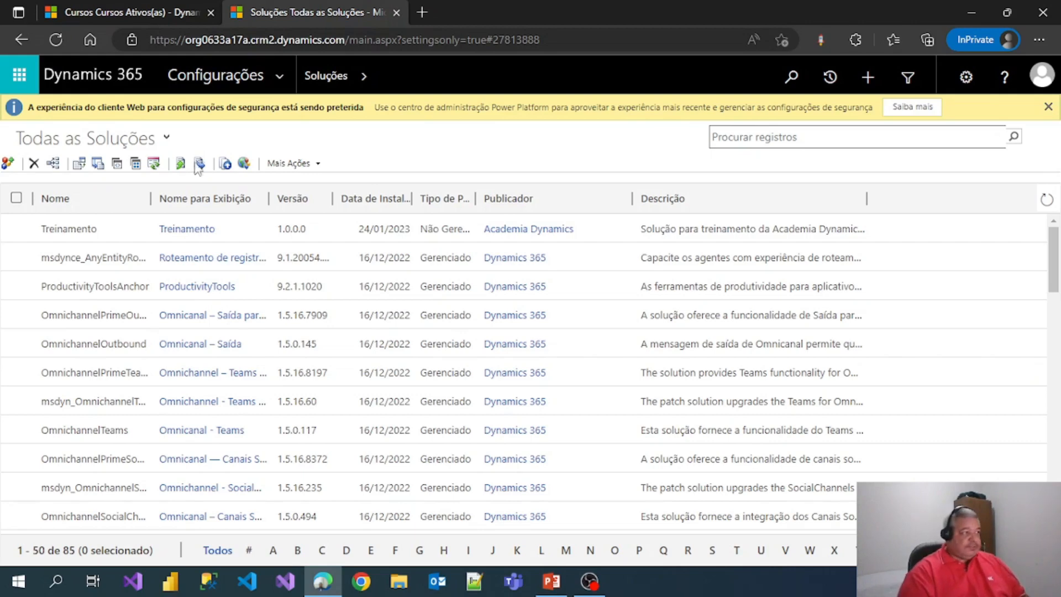
pyautogui.doubleClick(79, 232)
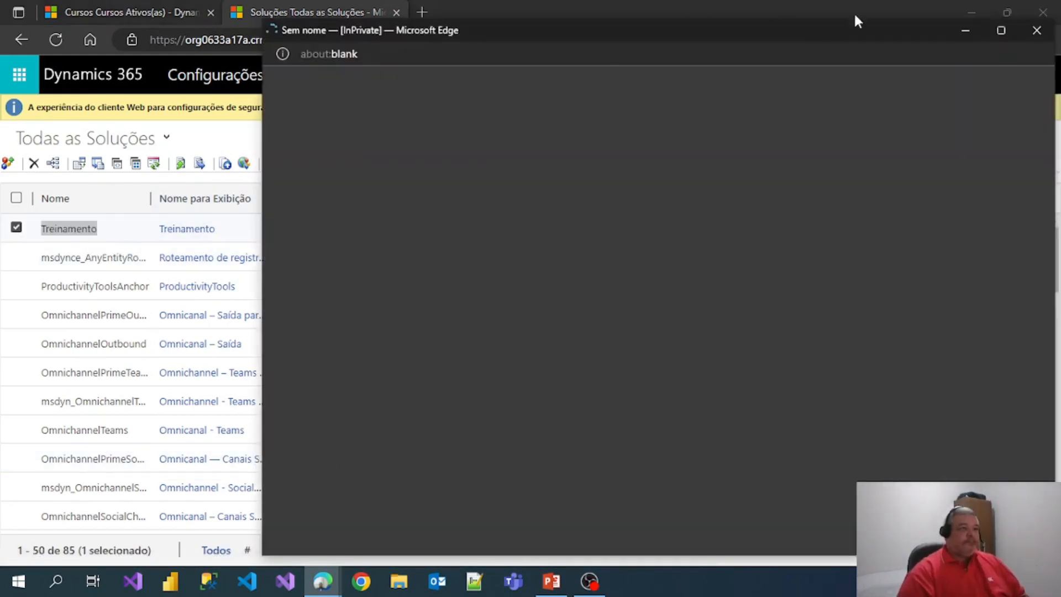
pyautogui.click(1000, 30)
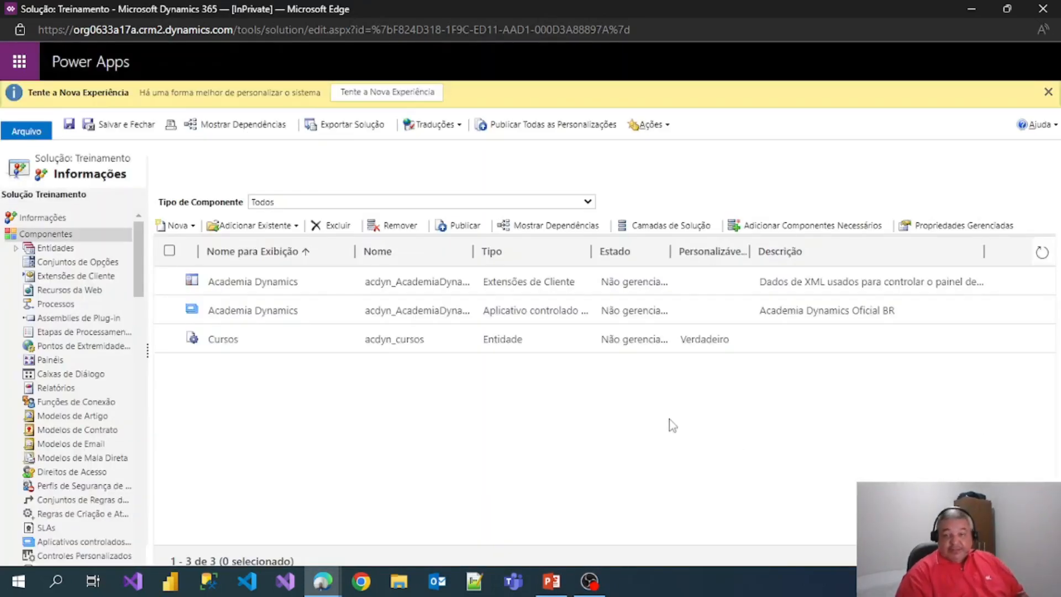
# - Expand Componentes > Entidades to list the Cursos entity, and start a new entity with Nova
pyautogui.click(15, 249)
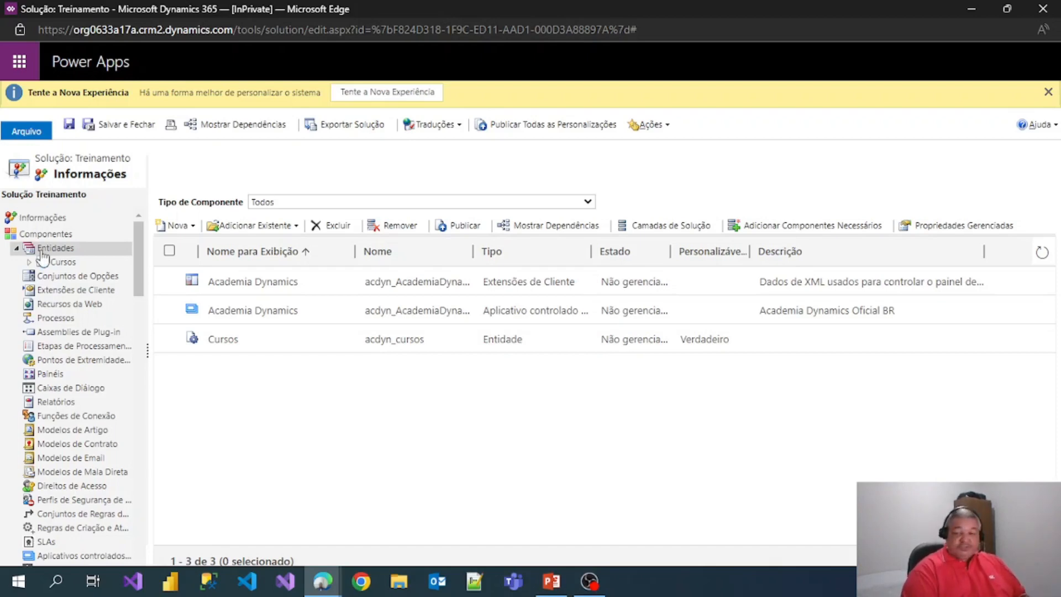
pyautogui.click(60, 250)
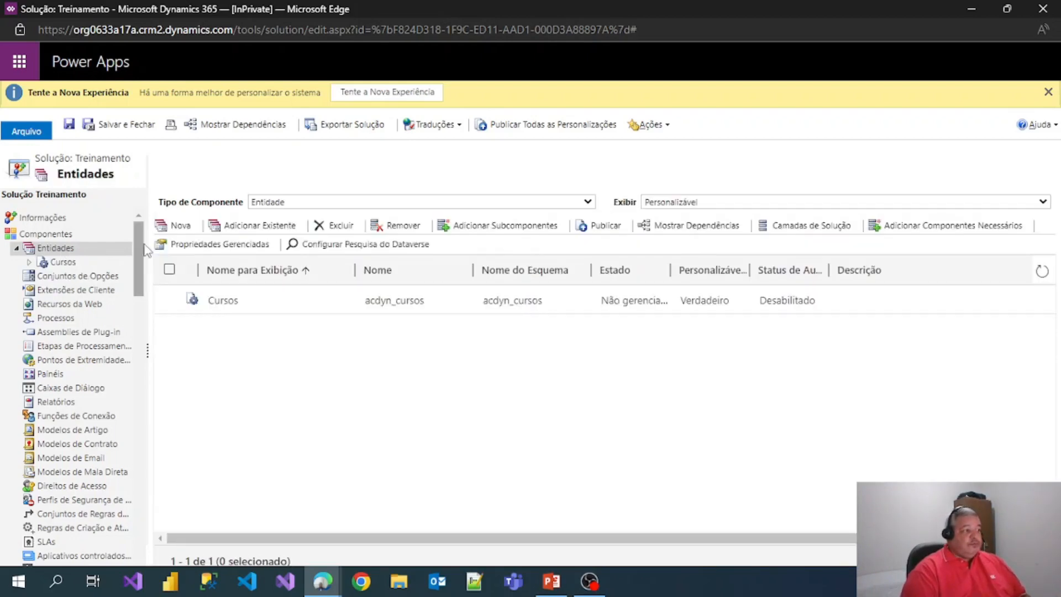
pyautogui.click(183, 231)
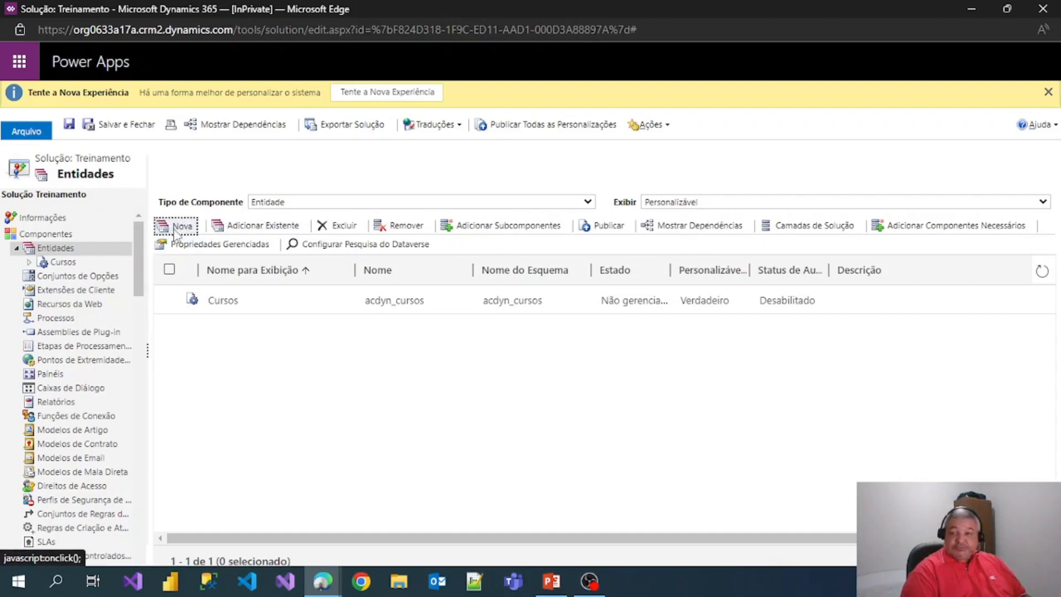
pyautogui.click(171, 245)
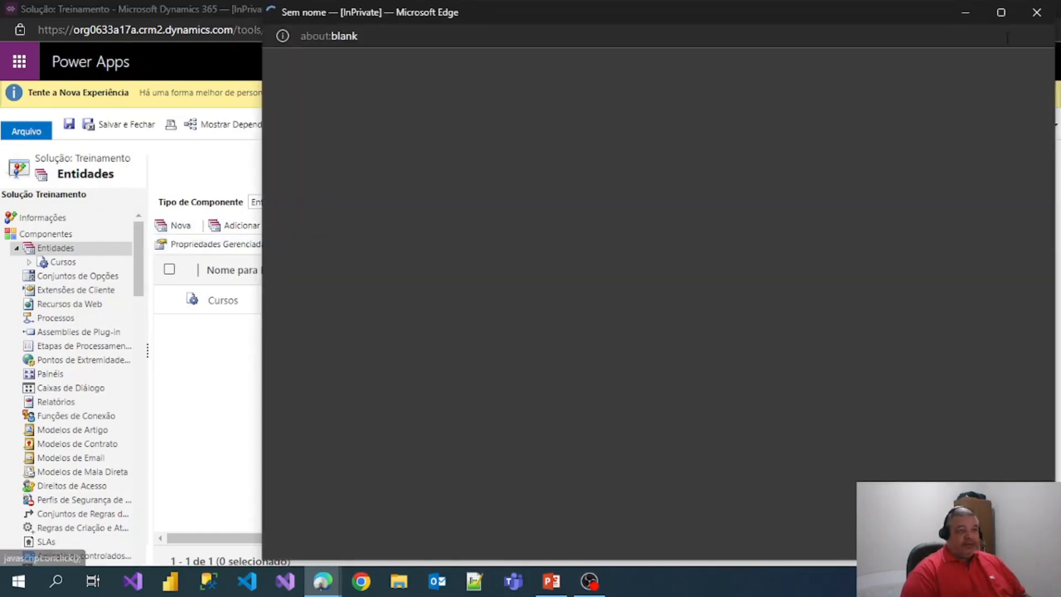
# - Maximize the new entity window and enter display name Aluno, auto-filling acdyn_aluno
pyautogui.click(1000, 12)
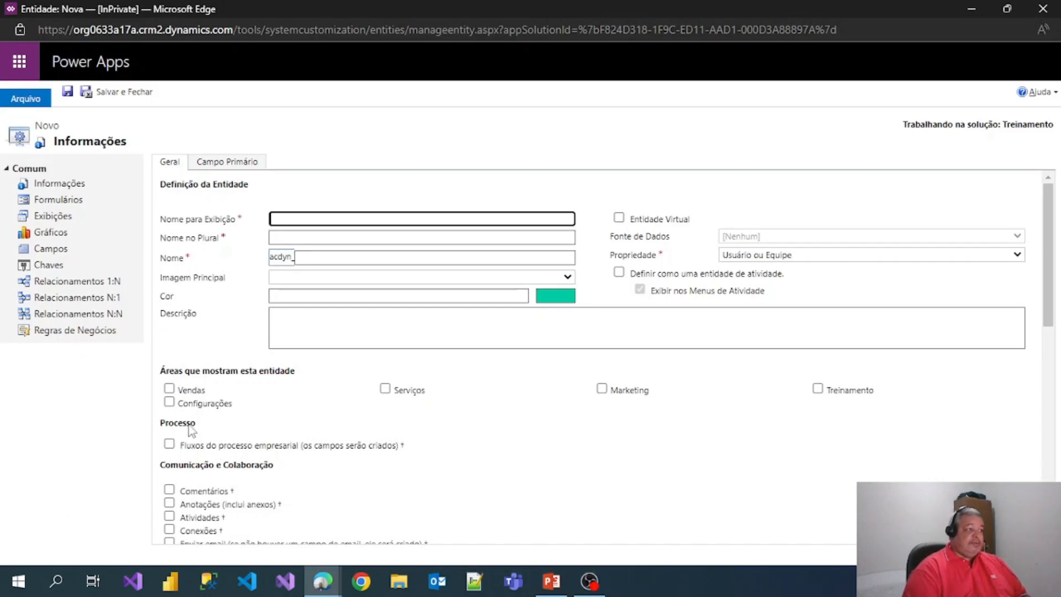
pyautogui.write('Aluno')
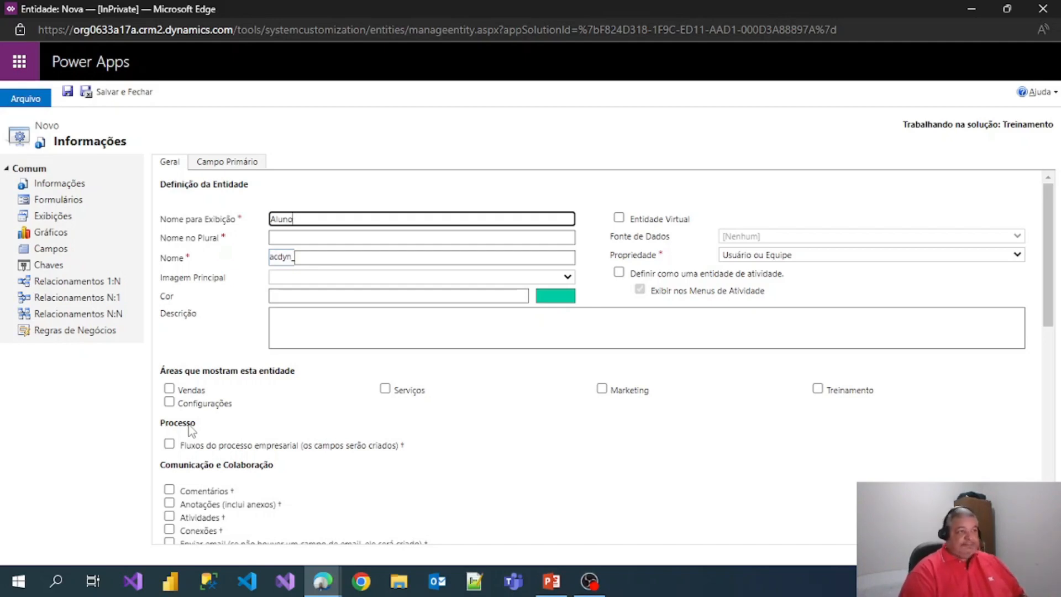
pyautogui.press('Tab')
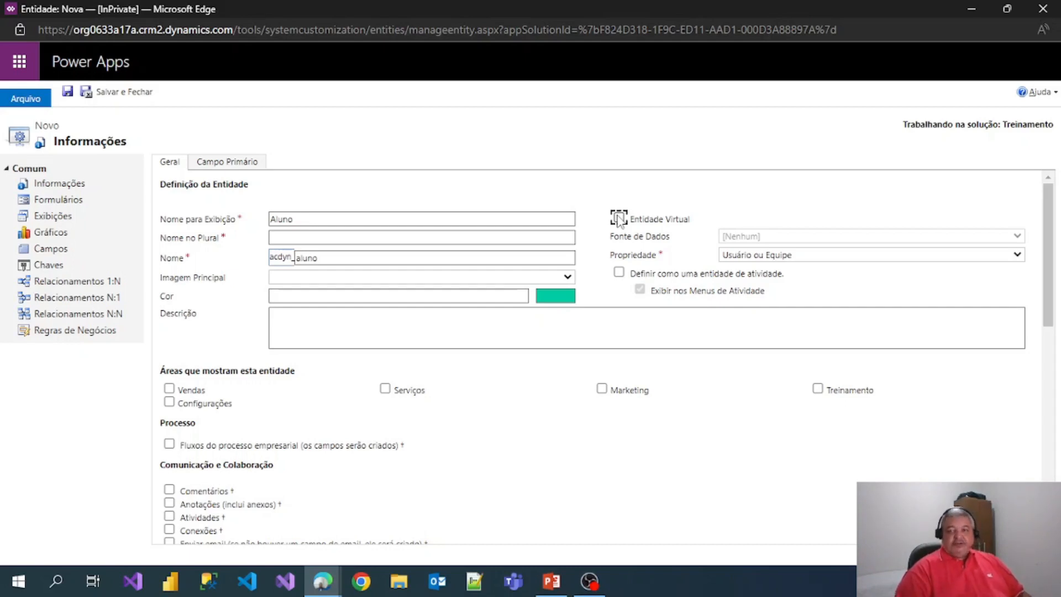
# - Set the plural name to Alunos and the ownership to Organização
pyautogui.click(314, 239)
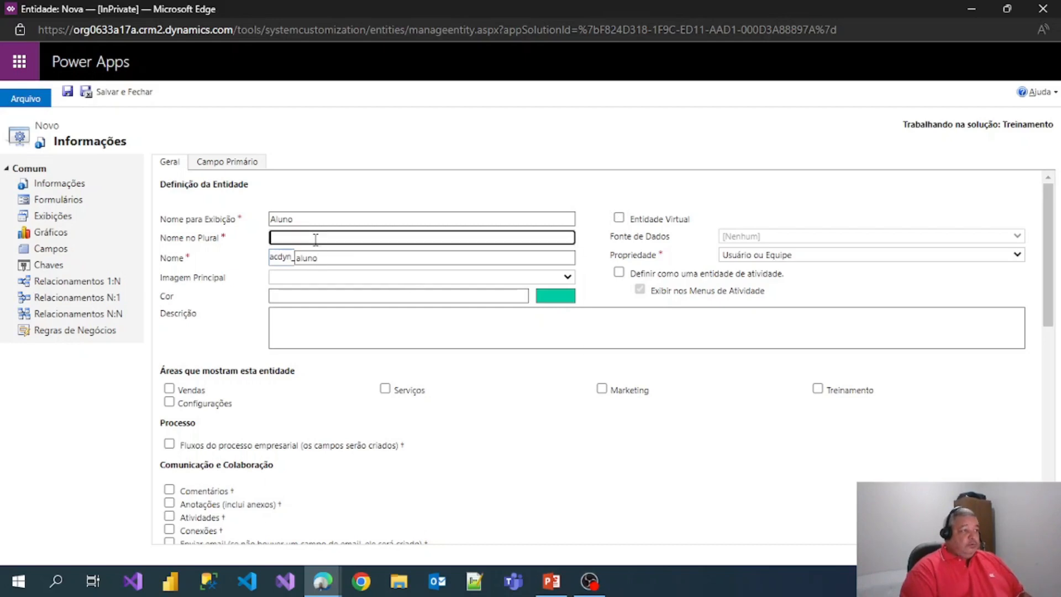
pyautogui.press('Escape')
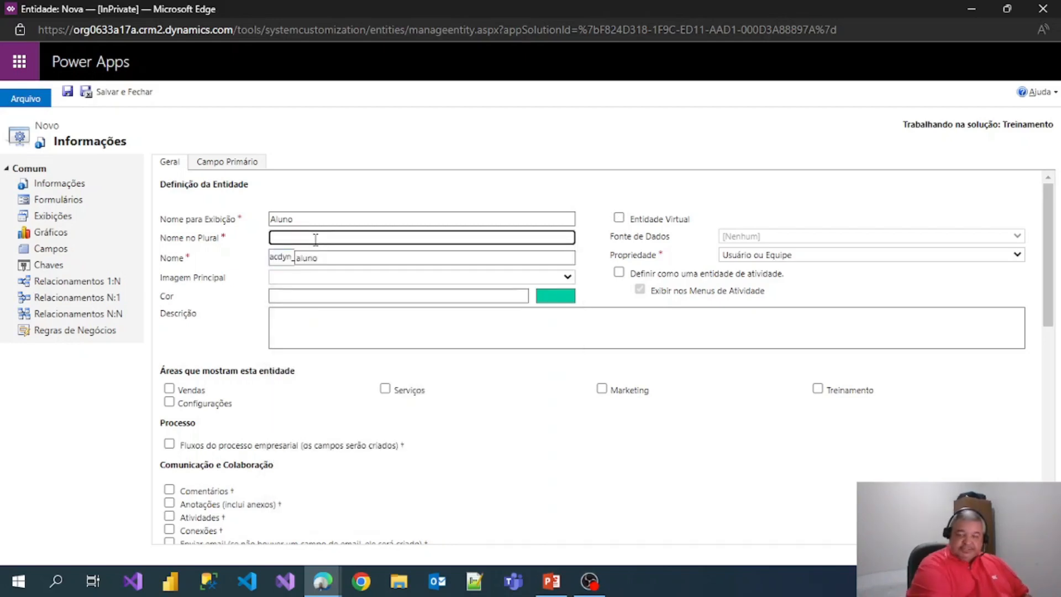
pyautogui.write('Aluno')
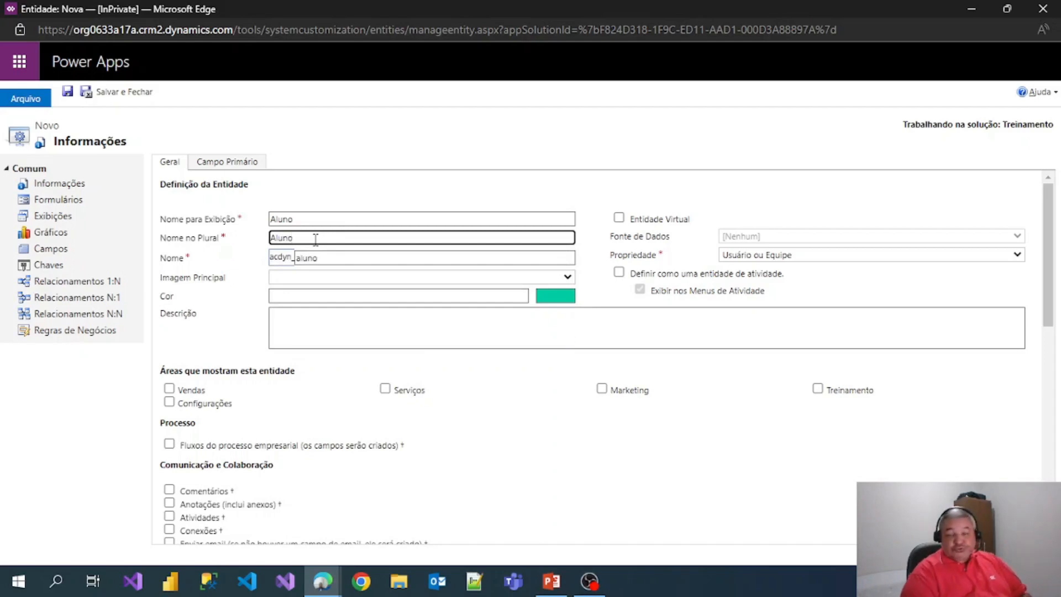
pyautogui.write('s')
pyautogui.press('Tab')
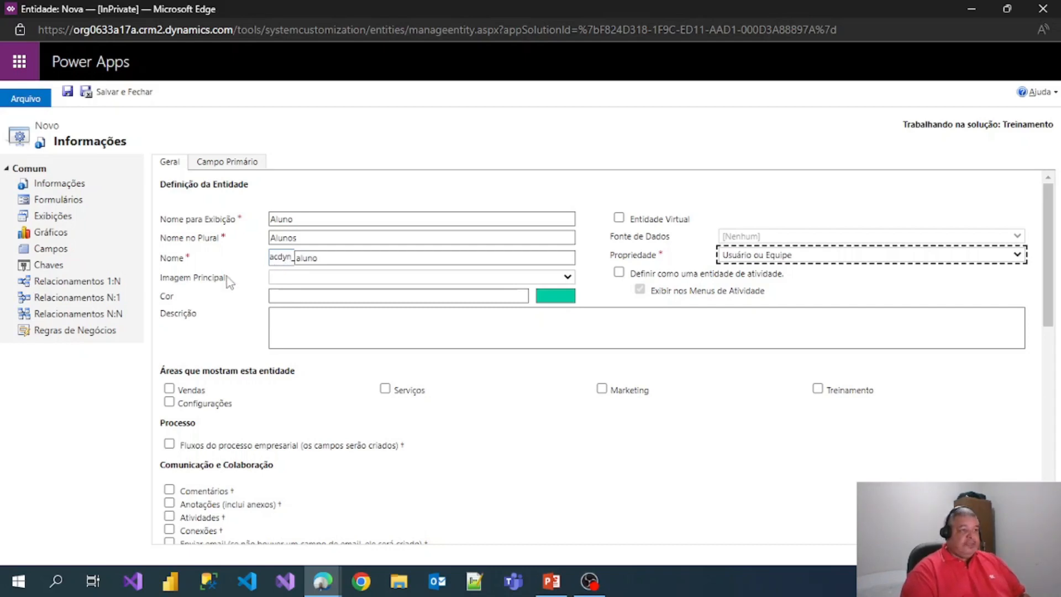
pyautogui.click(735, 257)
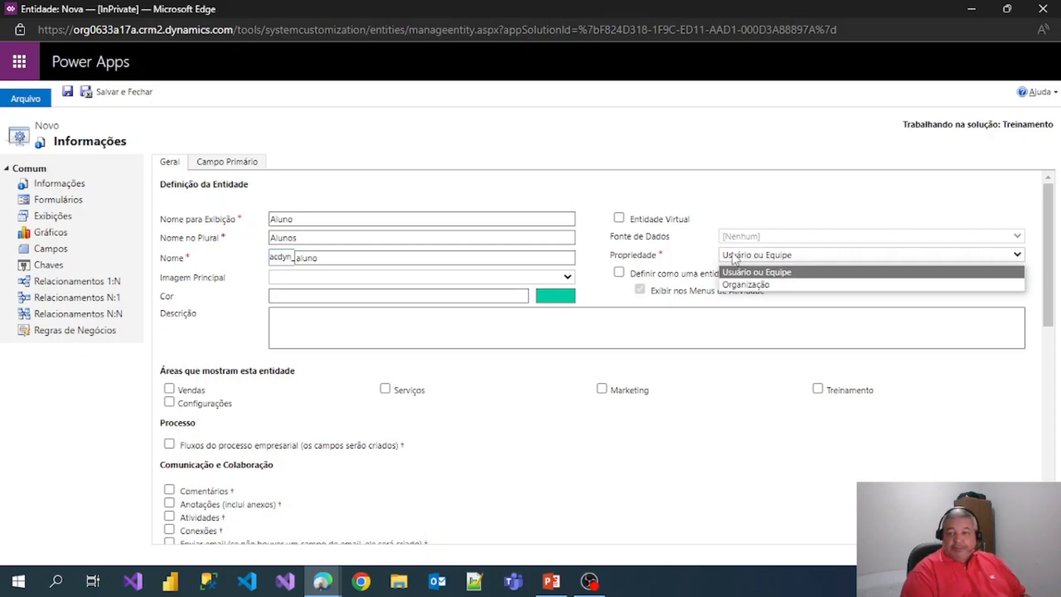
pyautogui.click(739, 285)
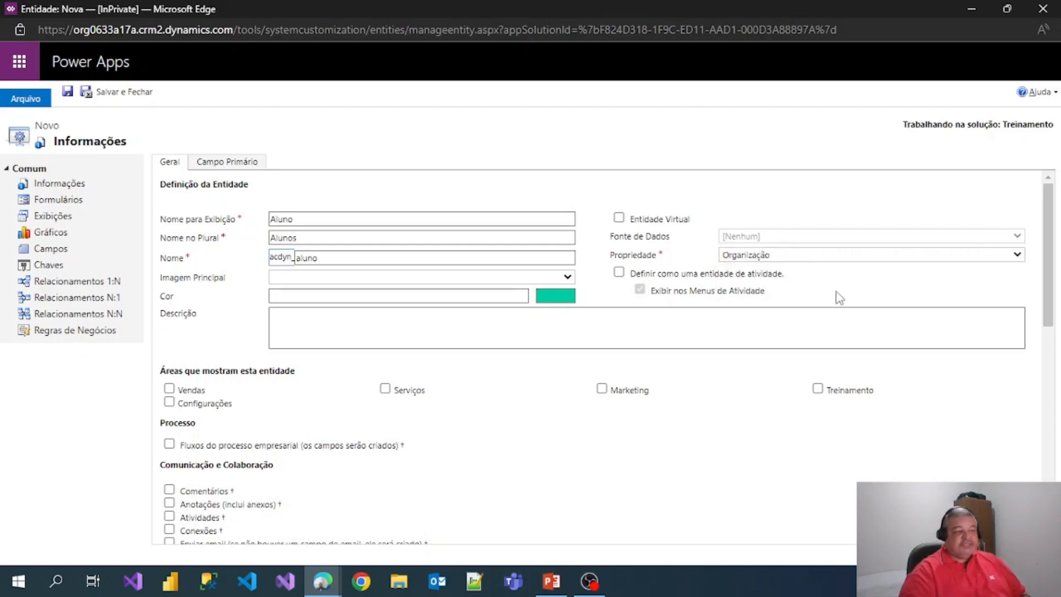
# - Enter the description 'Entidade para cadastros de alunos dos cursos da Academia'
pyautogui.click(313, 336)
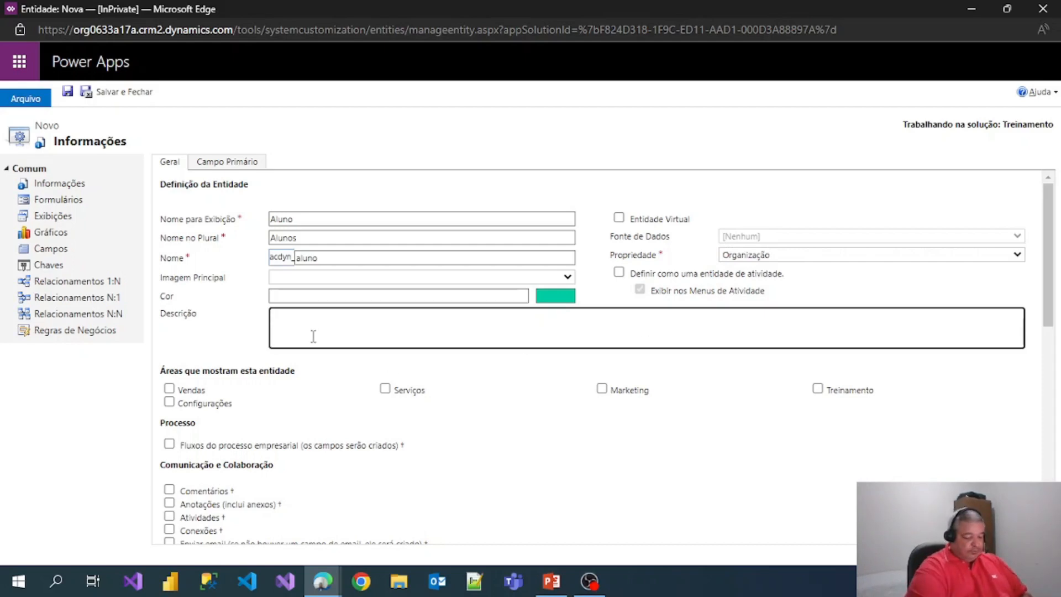
pyautogui.write('Entidade para c')
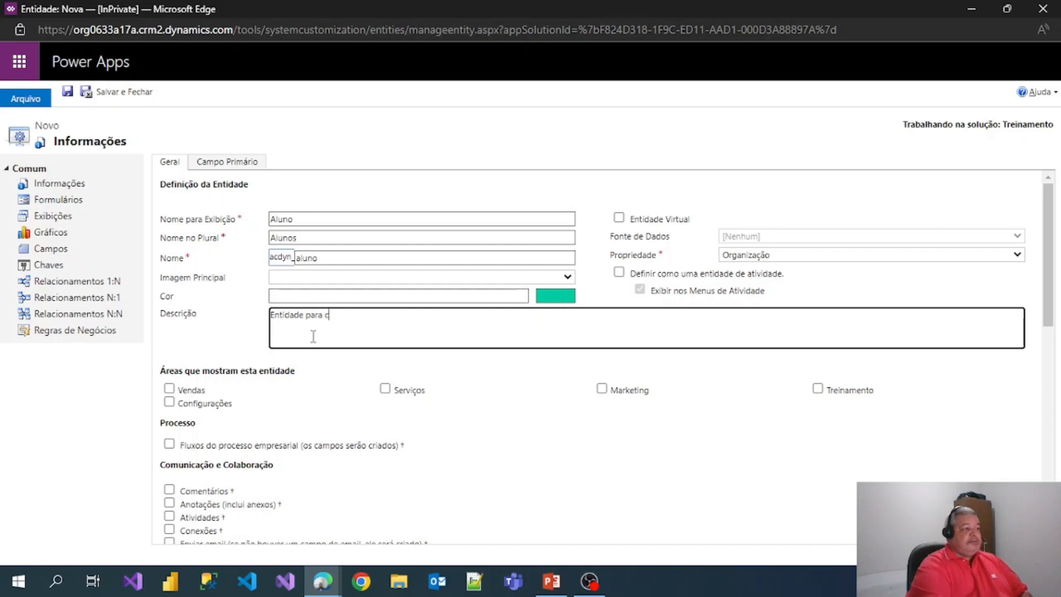
pyautogui.write('adastros de alunos ')
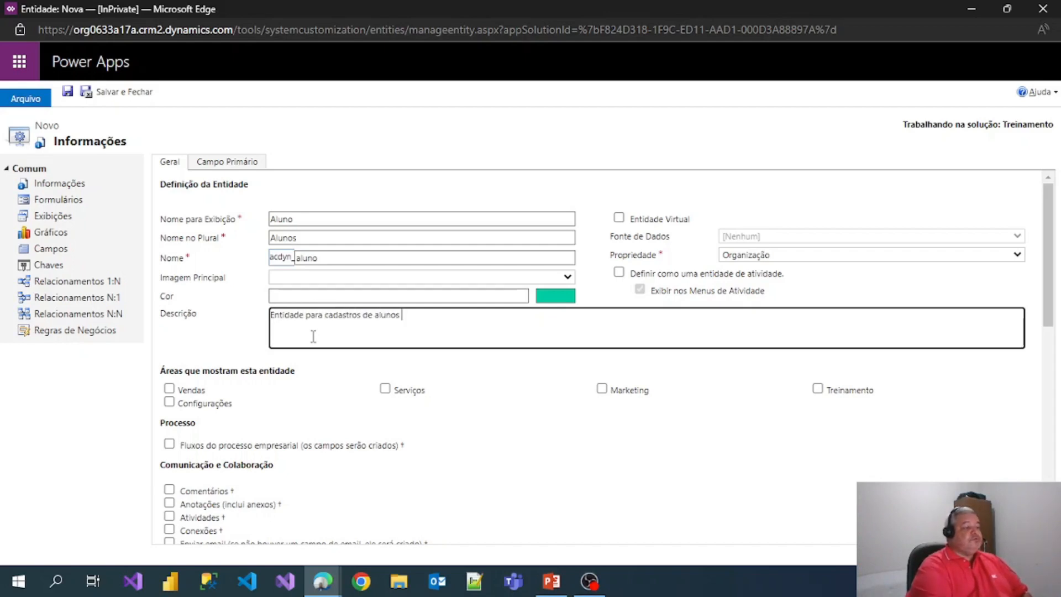
pyautogui.write('dos cursos da A')
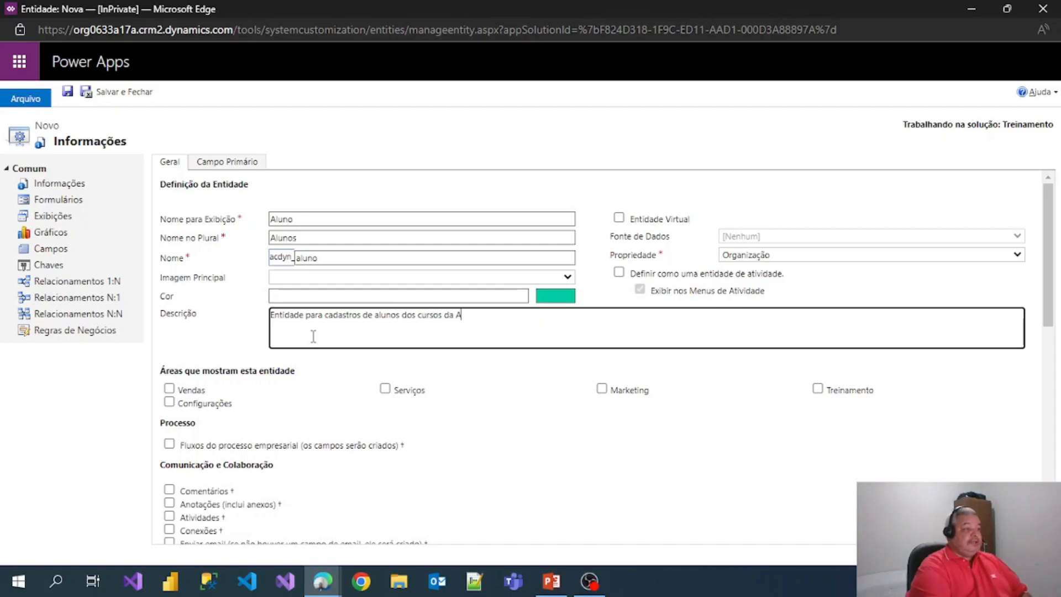
pyautogui.write('cademia')
pyautogui.scroll(-2, 312, 336)
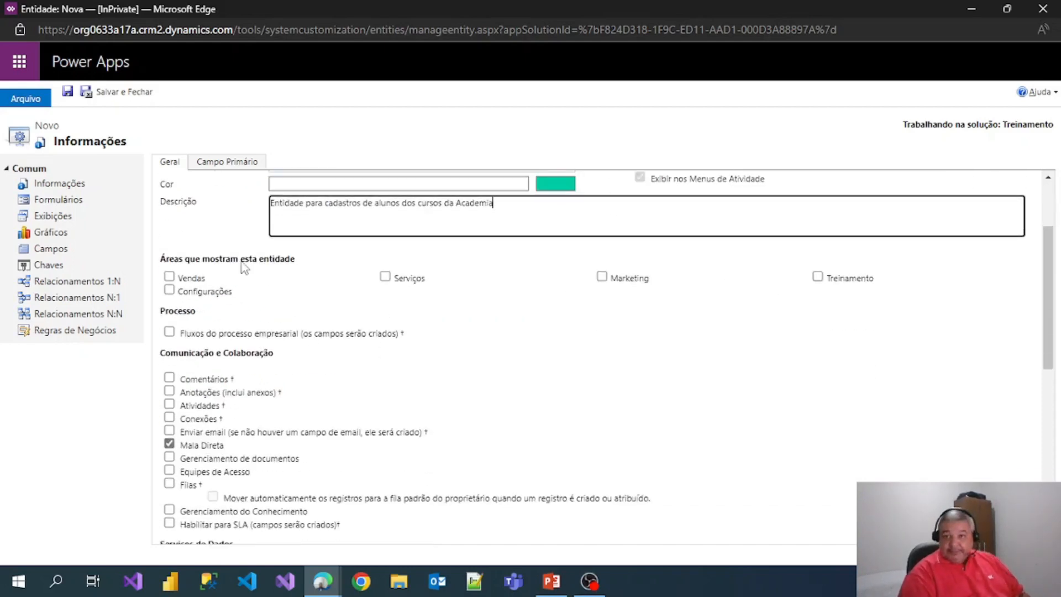
pyautogui.moveTo(322, 581)
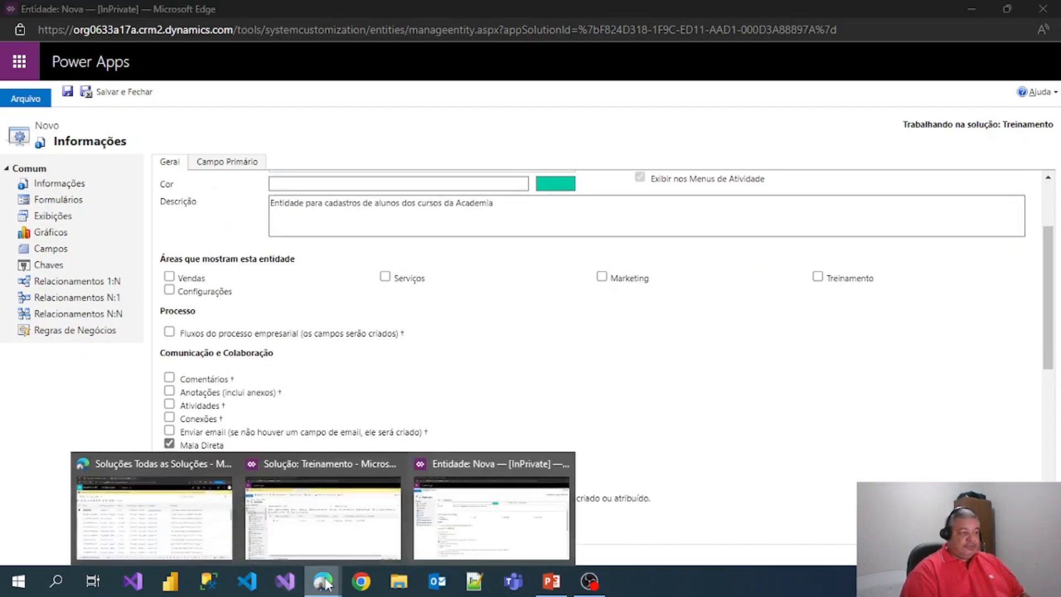
pyautogui.click(221, 529)
pyautogui.click(113, 11)
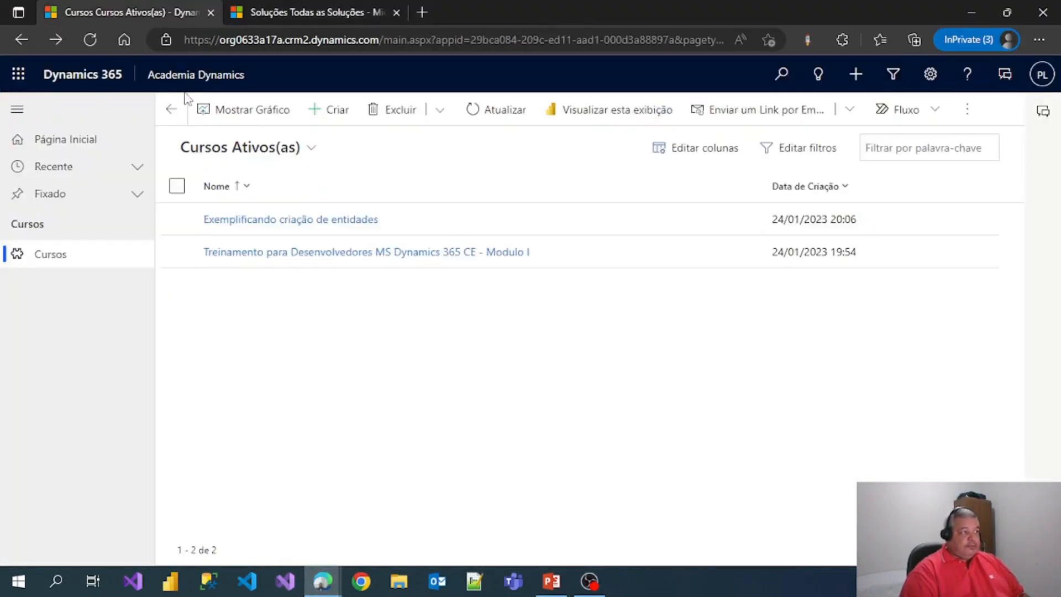
pyautogui.click(196, 76)
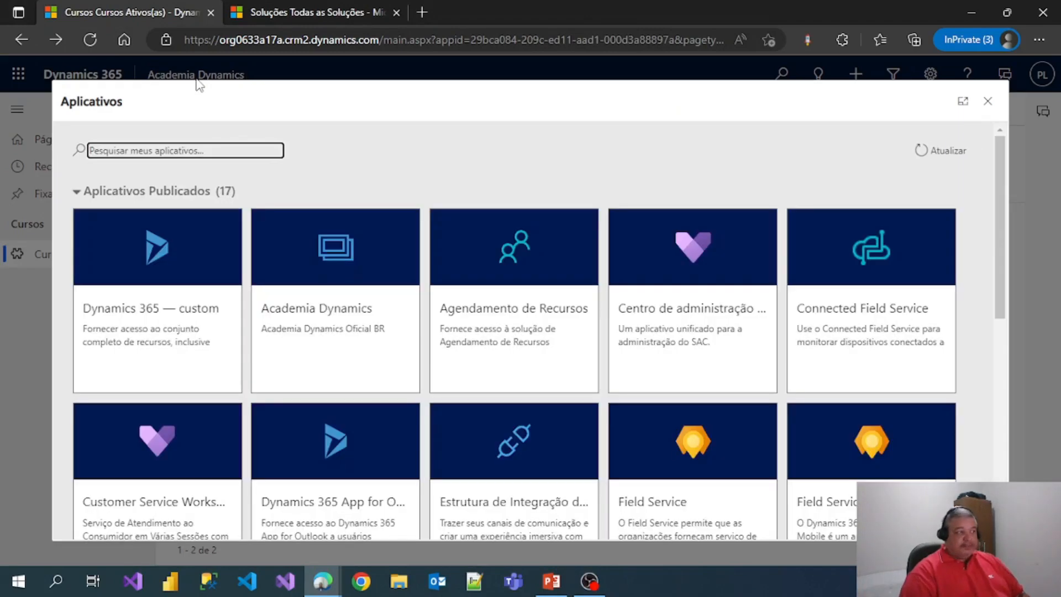
pyautogui.click(146, 303)
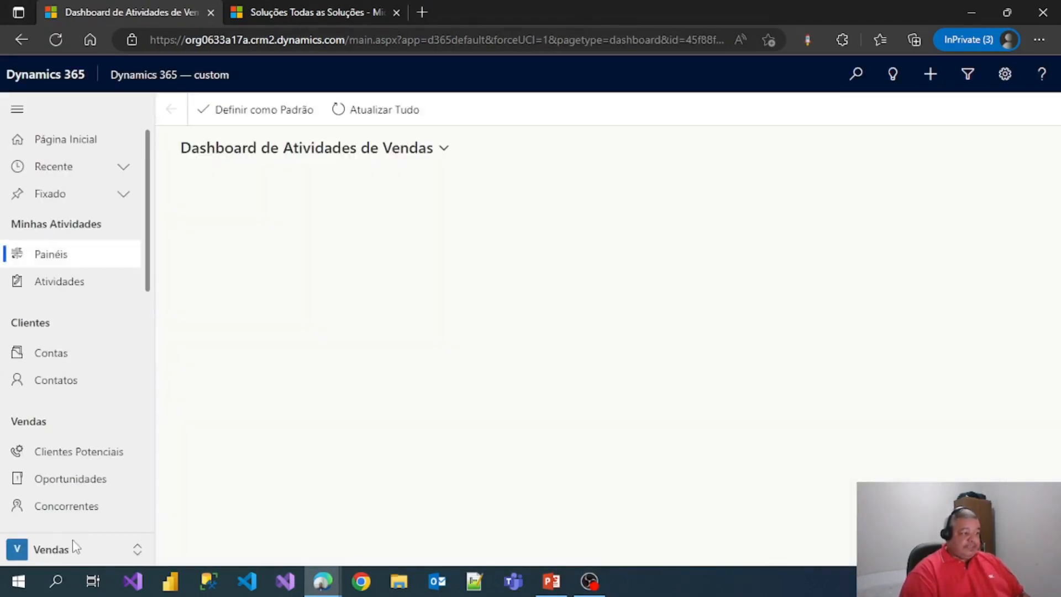
pyautogui.click(65, 549)
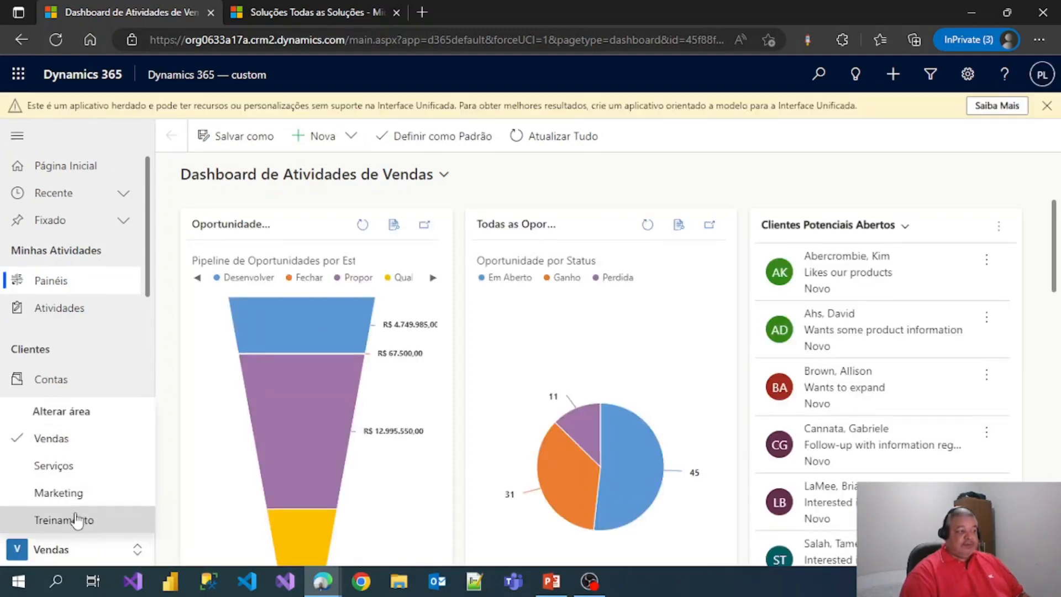
pyautogui.click(322, 581)
pyautogui.click(462, 514)
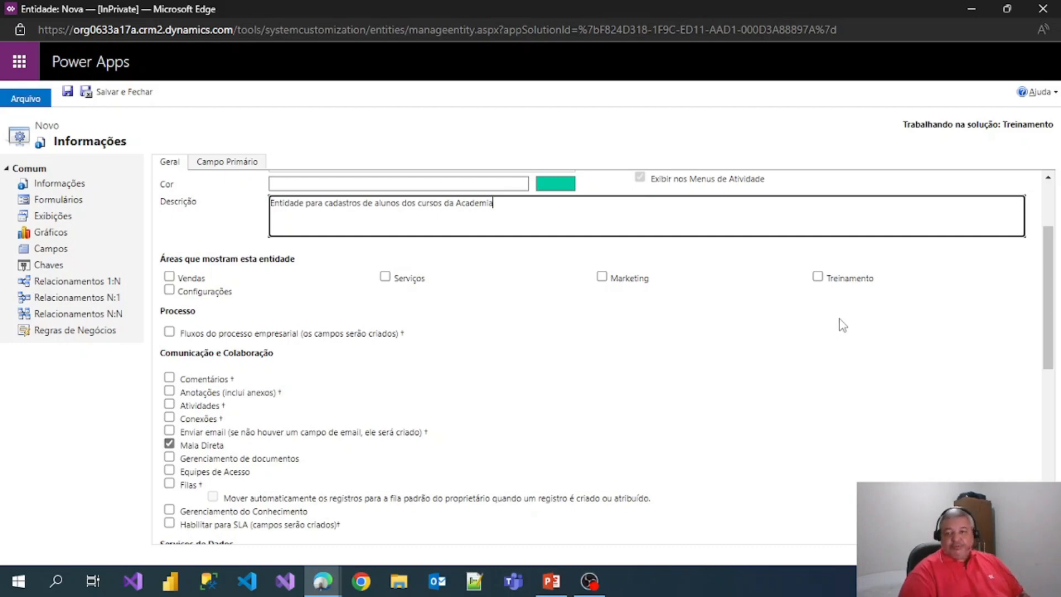
# - Tick Controle de Alterações under Serviços de Dados for the Aluno entity
pyautogui.scroll(-3, 711, 380)
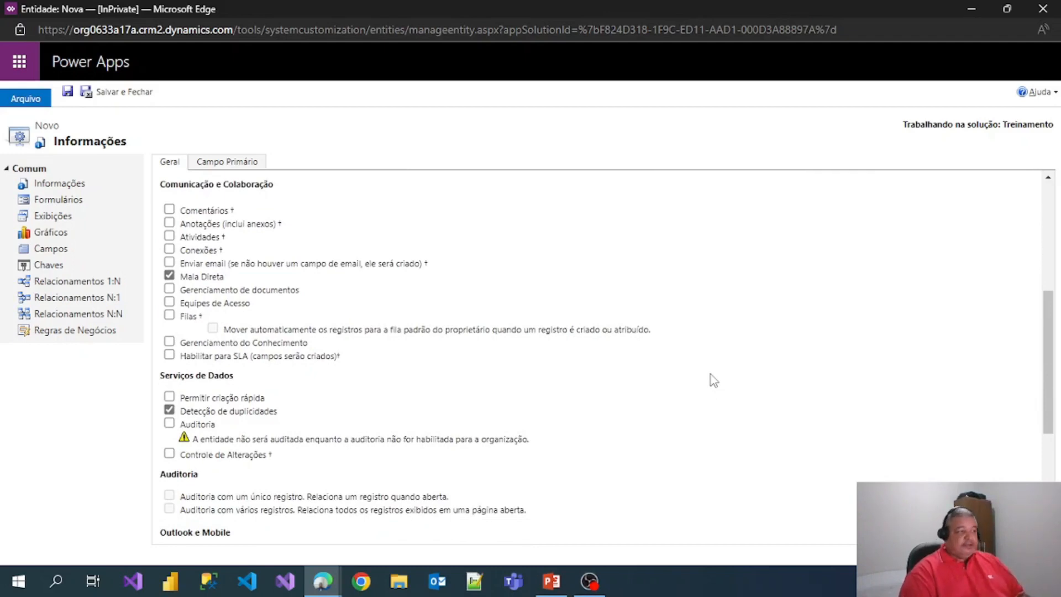
pyautogui.scroll(-1, 713, 380)
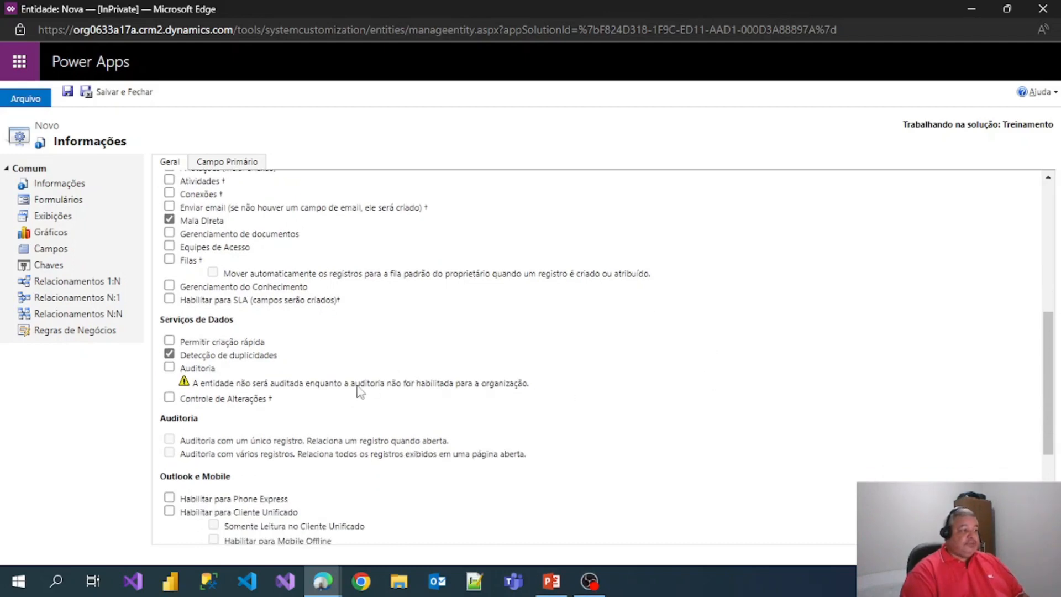
pyautogui.click(169, 399)
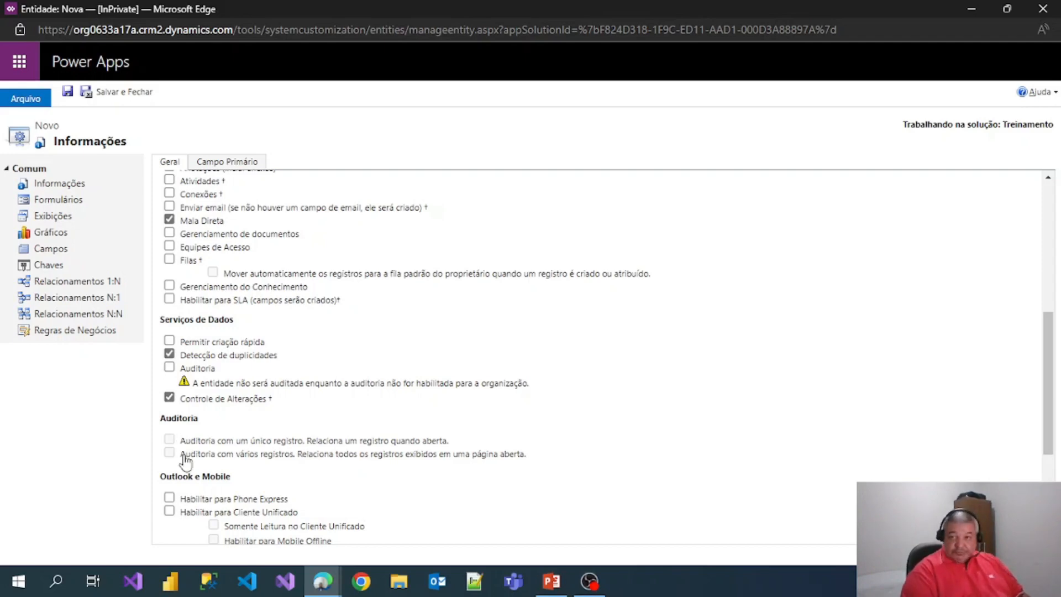
pyautogui.scroll(6, 467, 387)
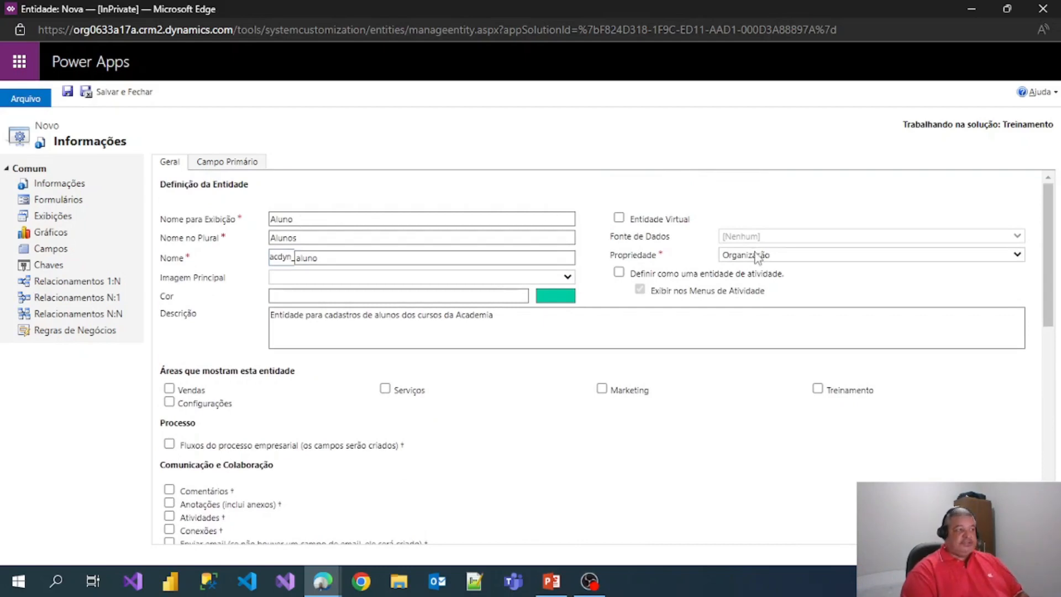
pyautogui.scroll(-4, 409, 369)
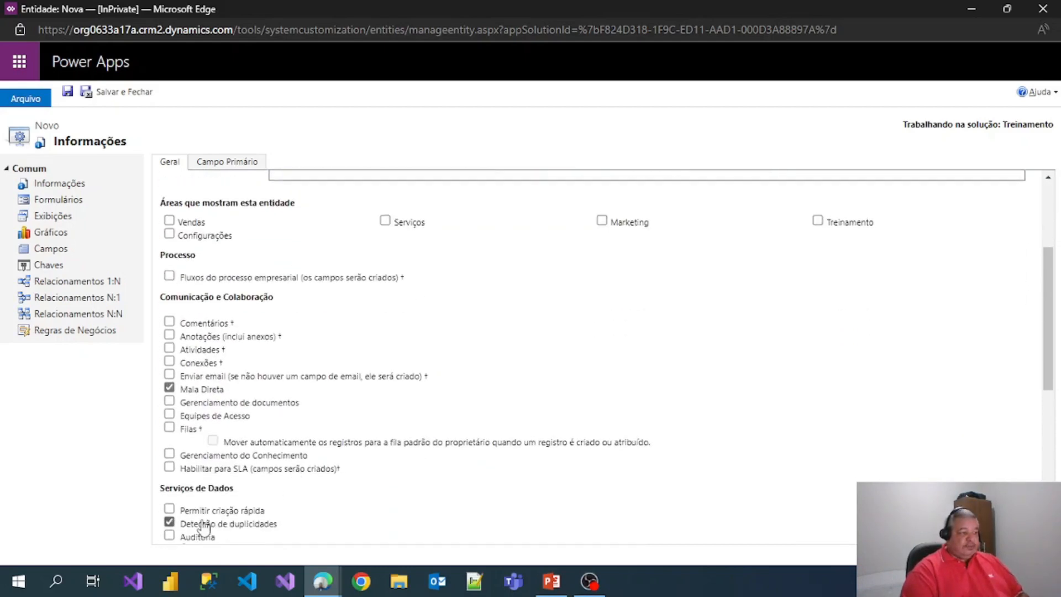
pyautogui.scroll(-1, 191, 520)
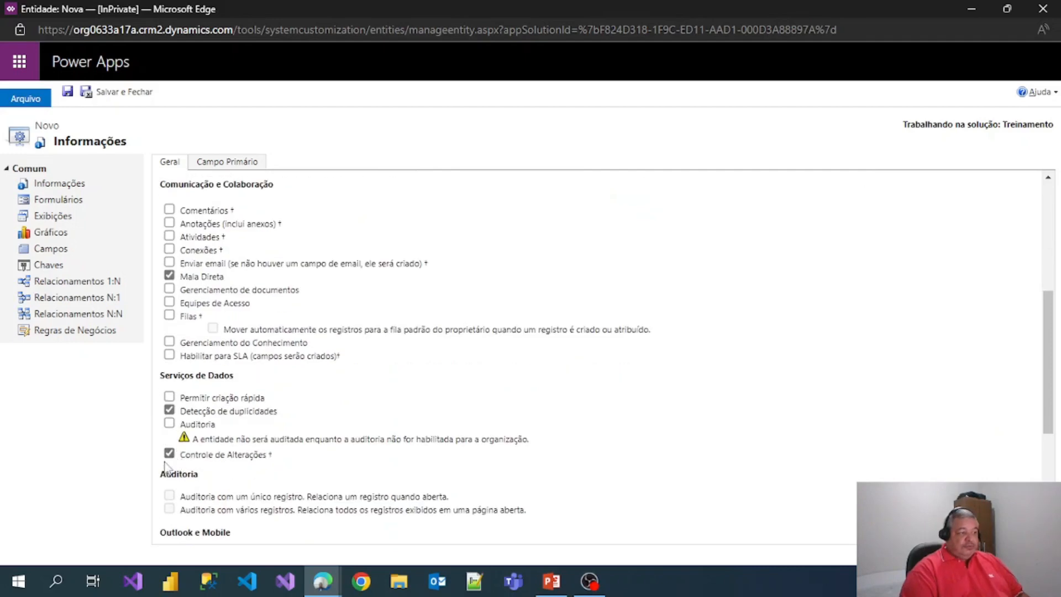
pyautogui.scroll(5, 166, 470)
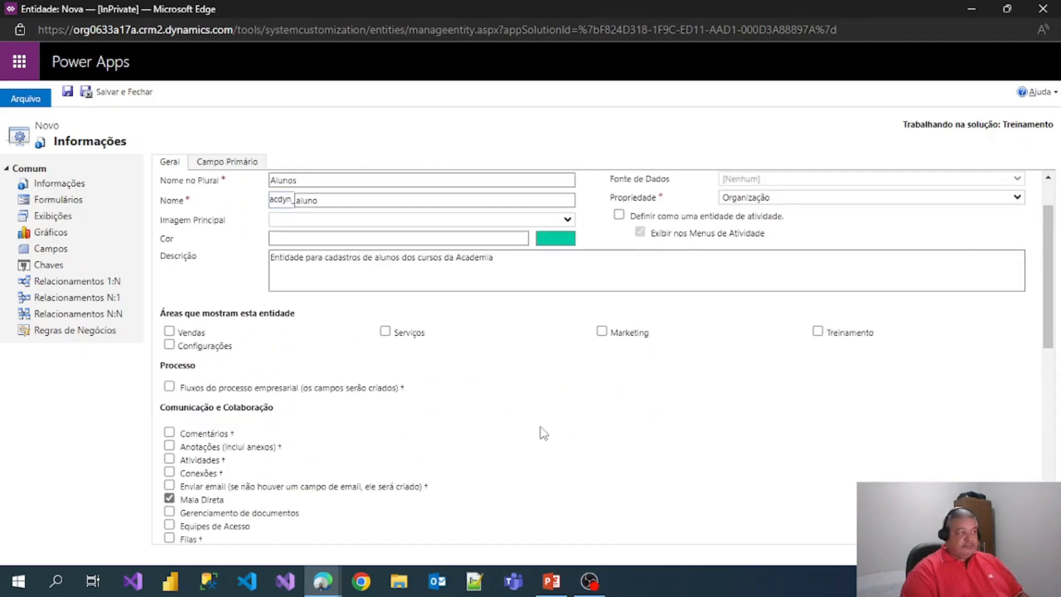
# - Save the Aluno entity, choosing Aguarde at the not-responding prompt until creation finishes
pyautogui.click(67, 91)
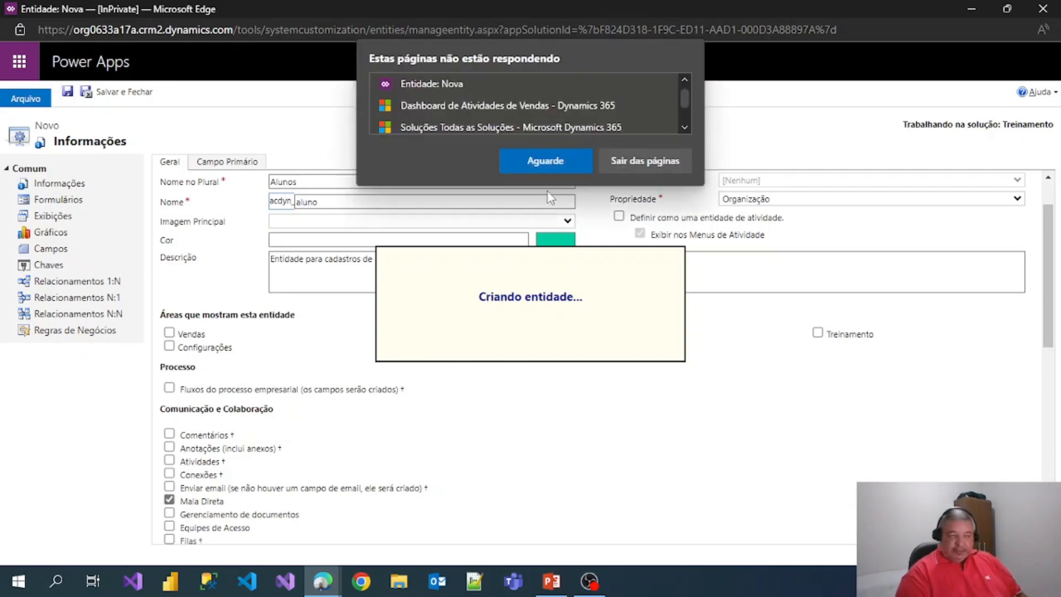
pyautogui.click(567, 161)
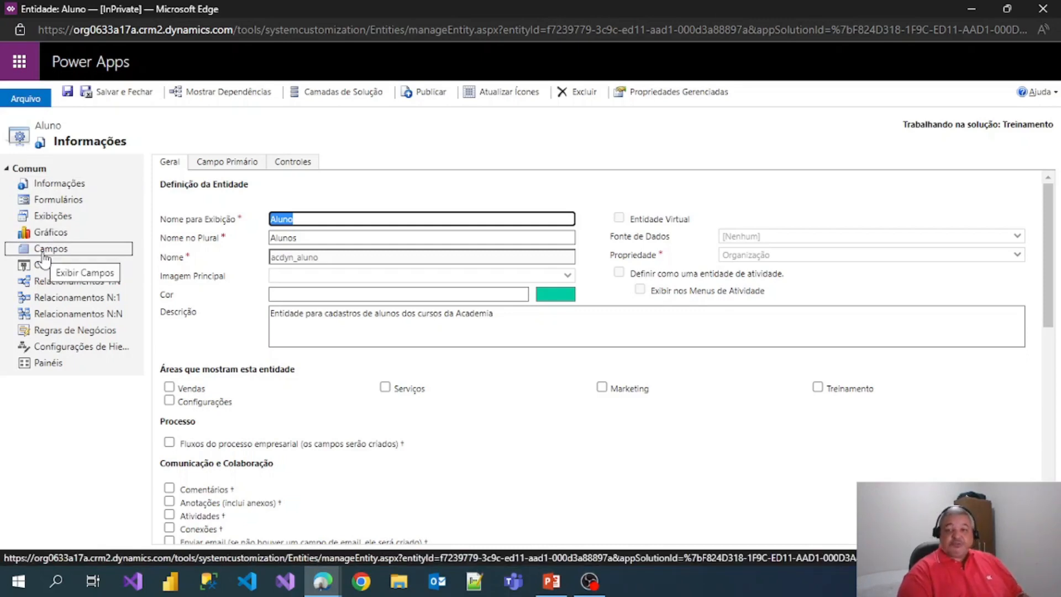
# - Show the Aluno entity's 16 Campos and start a new field with Novo
pyautogui.click(44, 255)
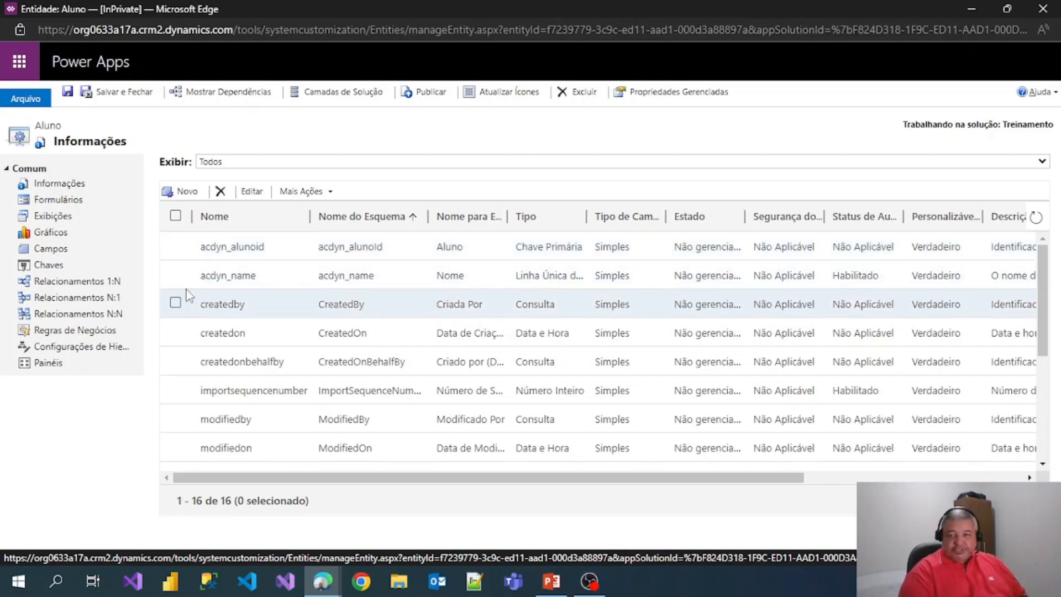
pyautogui.click(183, 193)
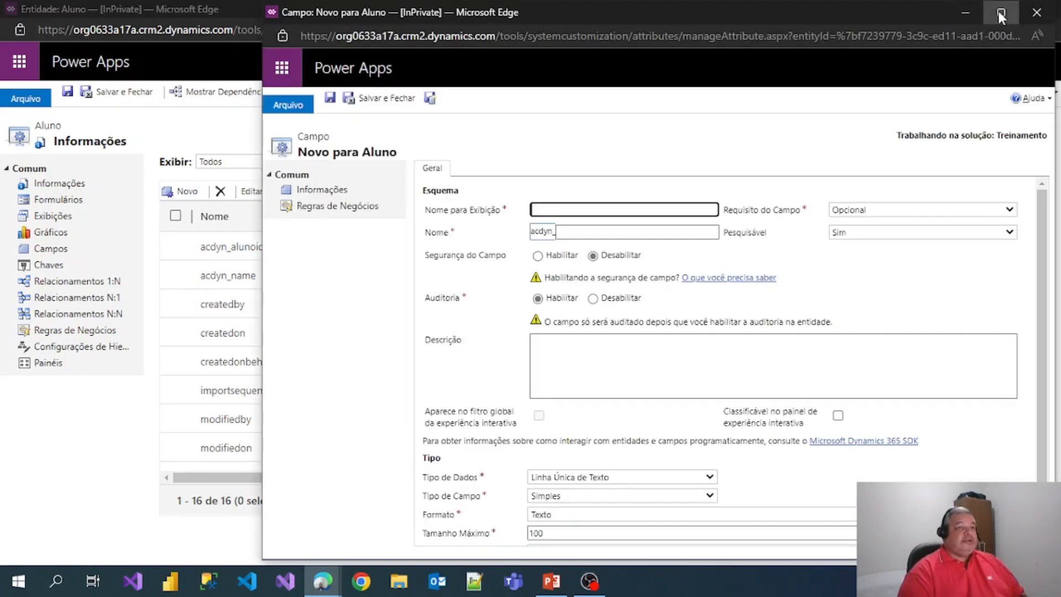
# - Maximize the field form, name it Data de Nascimento, and set requirement to Requisitos Comerciais
pyautogui.click(1001, 12)
pyautogui.click(432, 202)
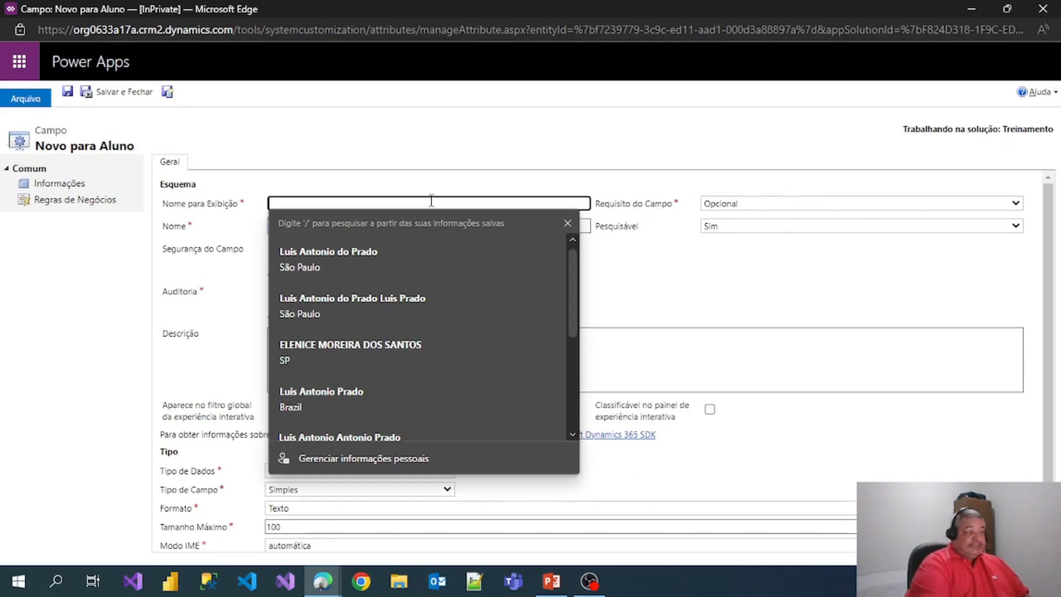
pyautogui.write('Data de Na')
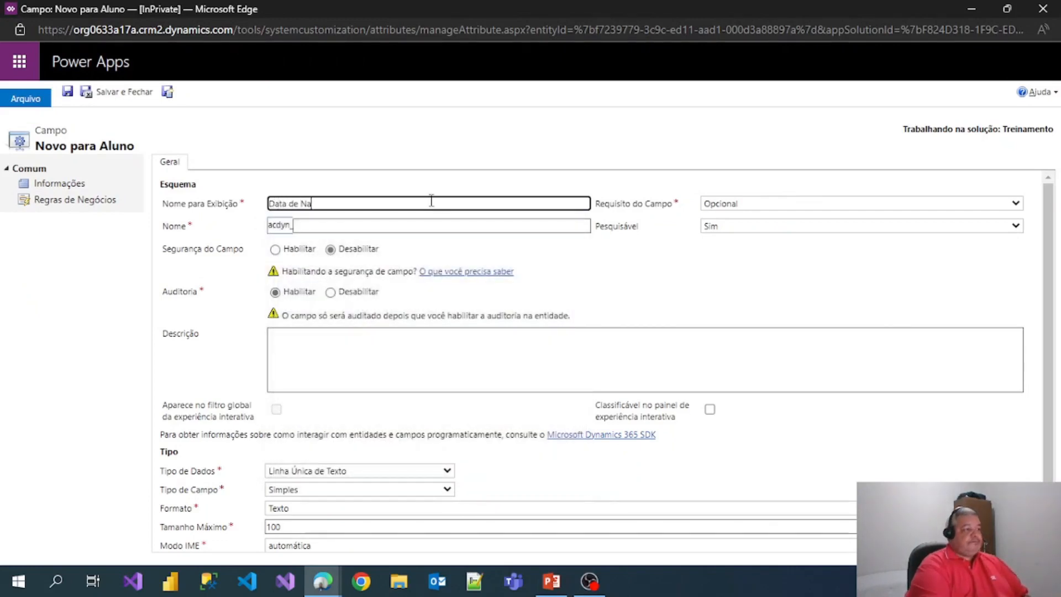
pyautogui.write('scimento')
pyautogui.press('Tab')
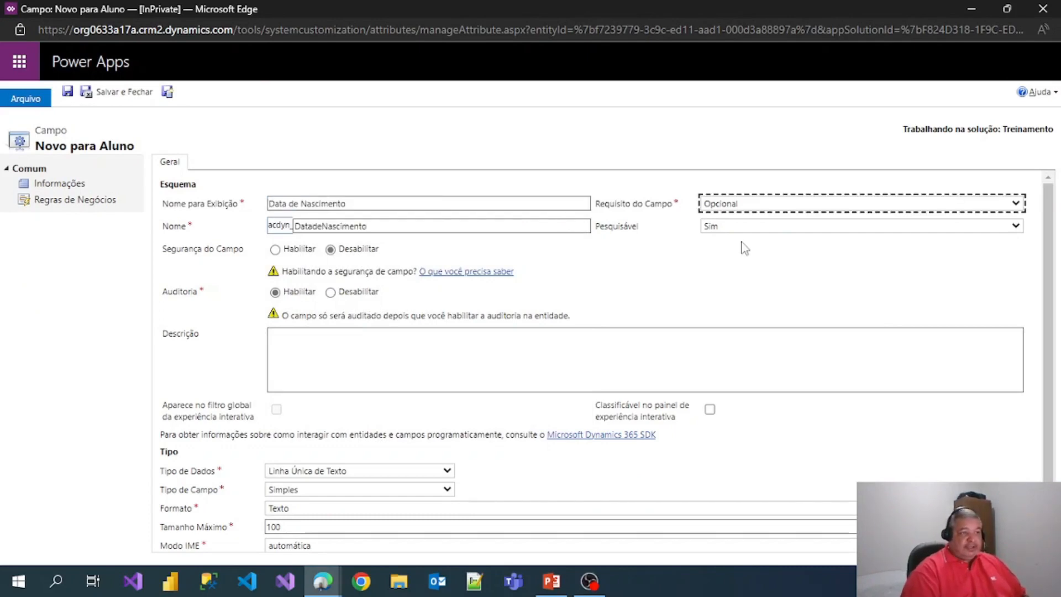
pyautogui.click(711, 206)
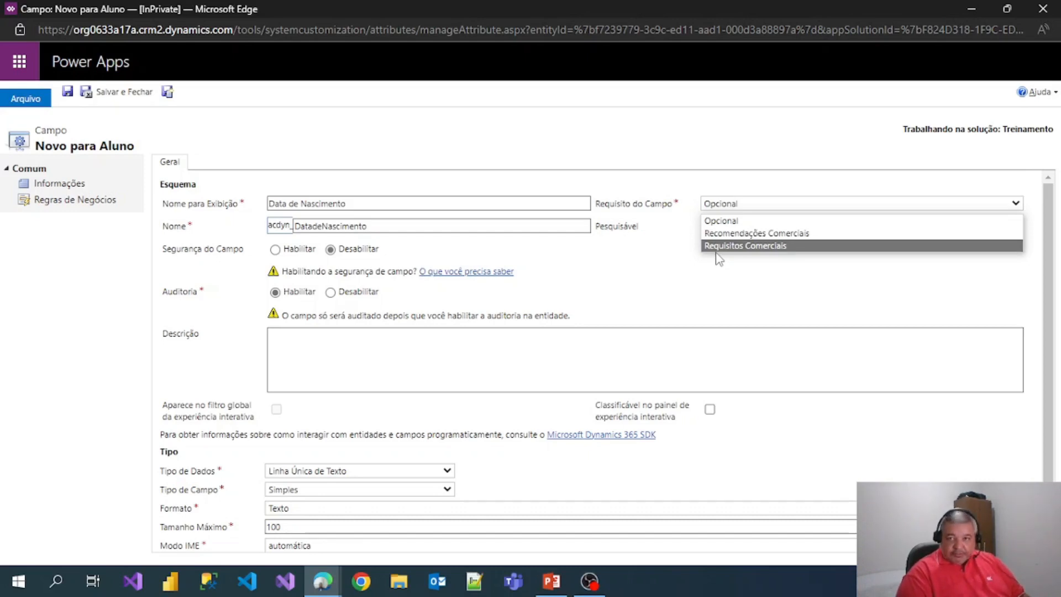
pyautogui.click(717, 247)
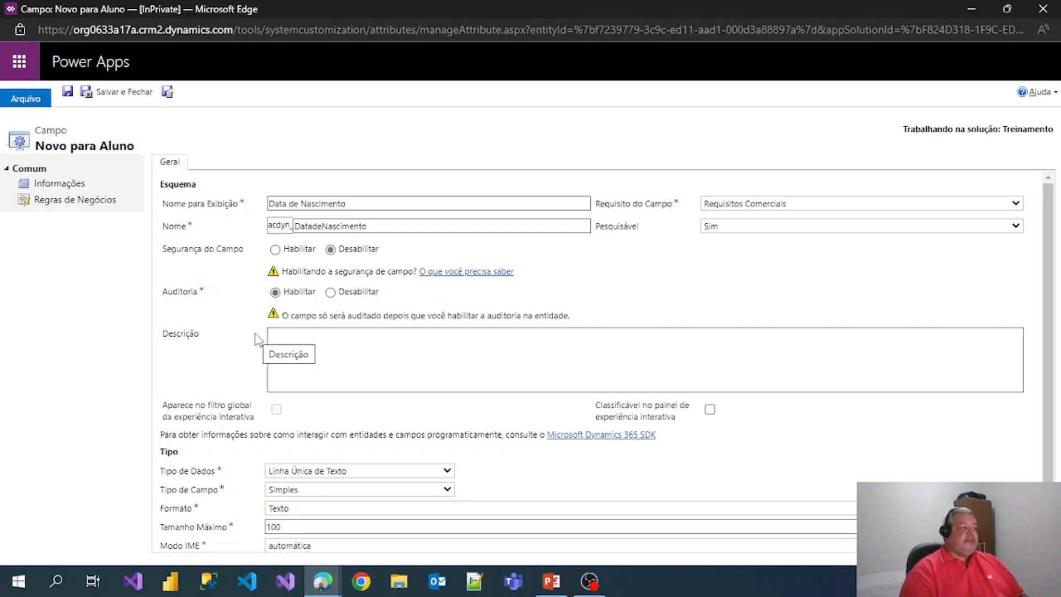
pyautogui.scroll(-1, 258, 340)
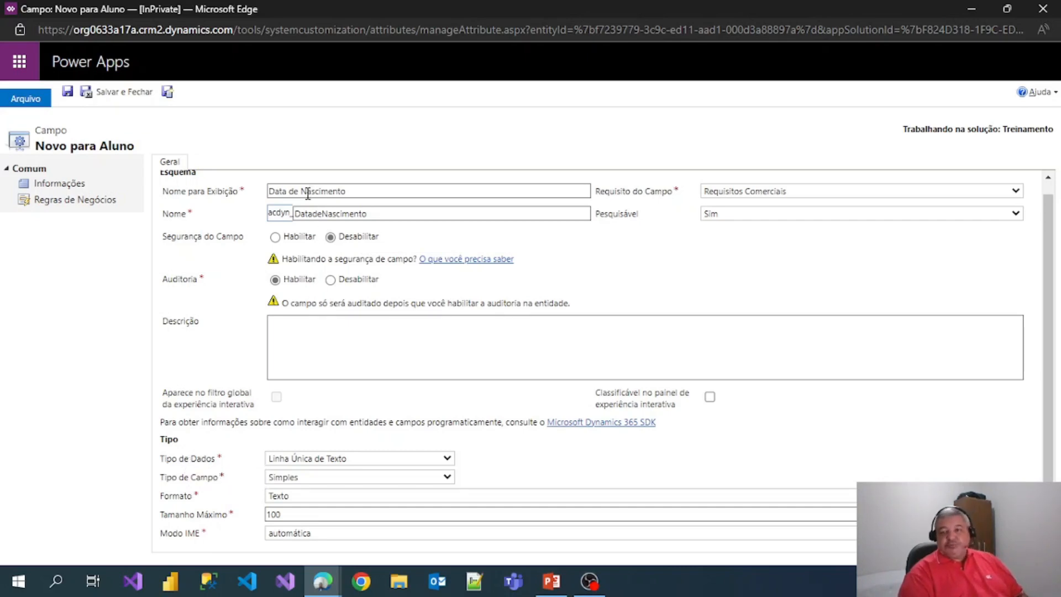
# - Make Data de Nascimento a Data e Hora field with Somente Data format and save it
pyautogui.click(301, 459)
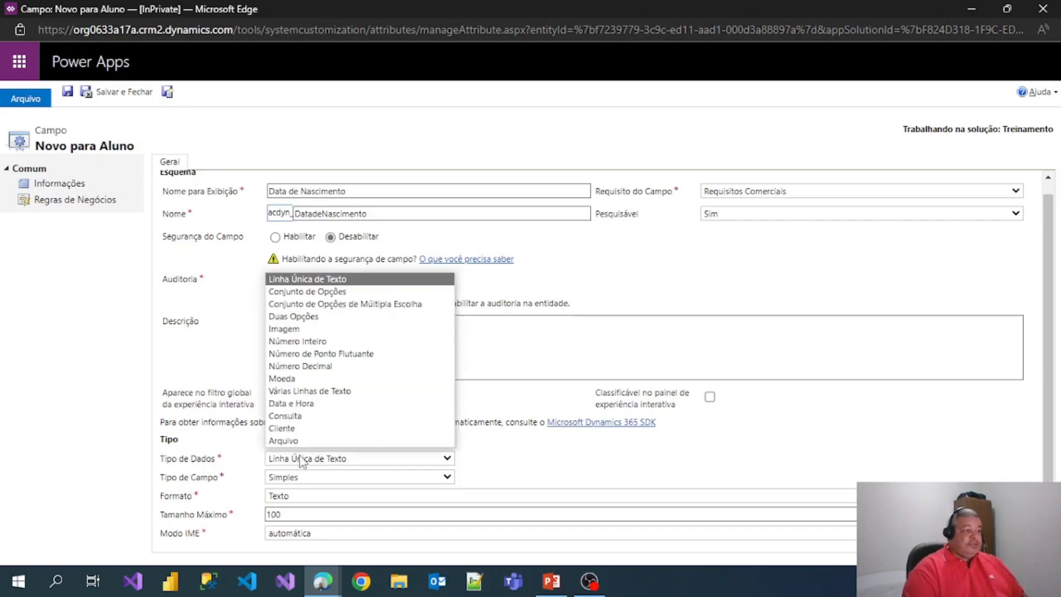
pyautogui.click(309, 404)
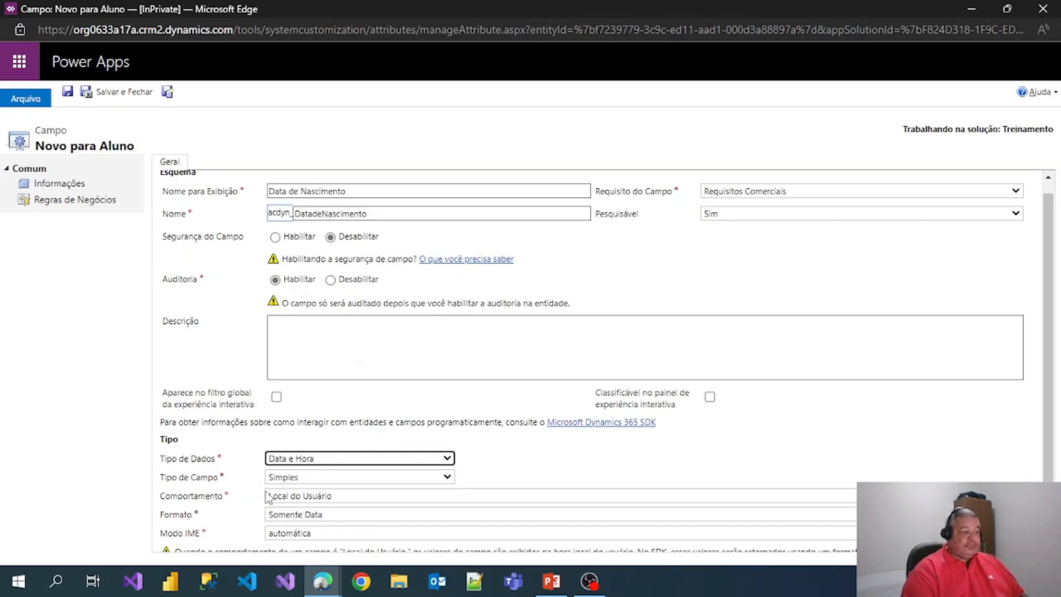
pyautogui.scroll(-1, 276, 494)
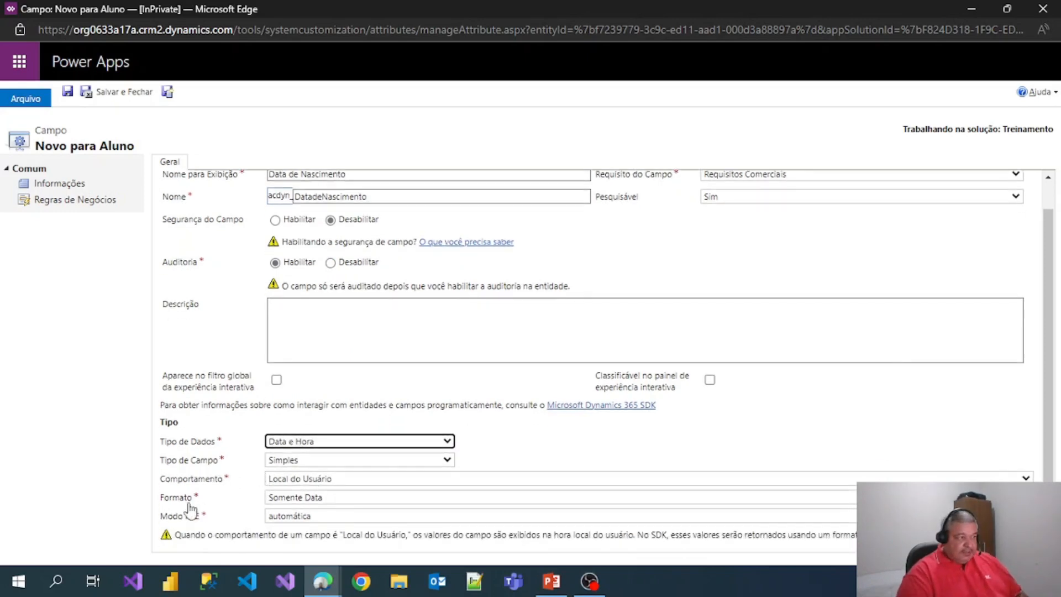
pyautogui.click(301, 498)
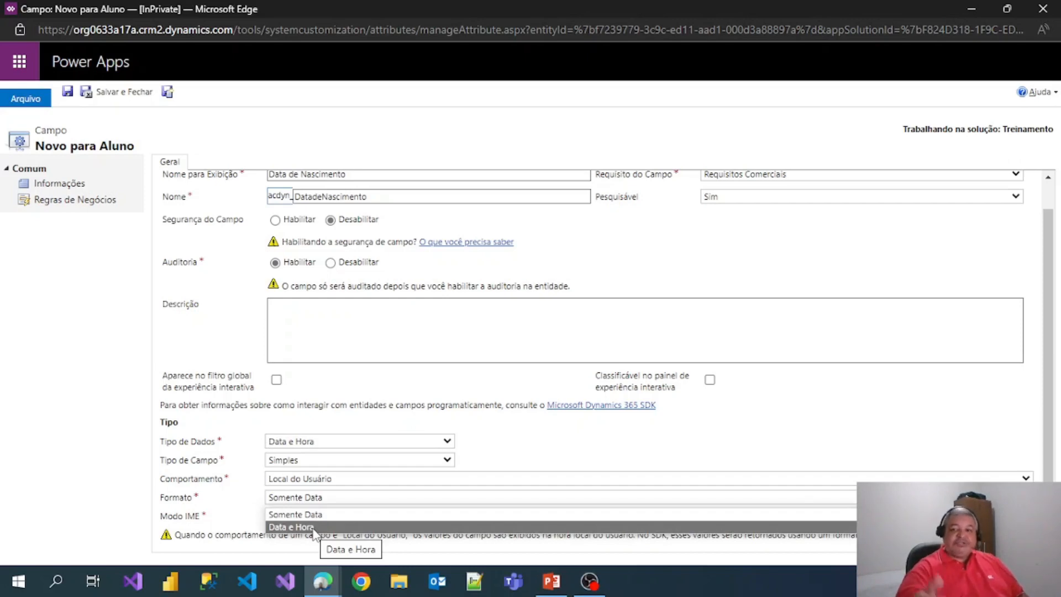
pyautogui.click(315, 515)
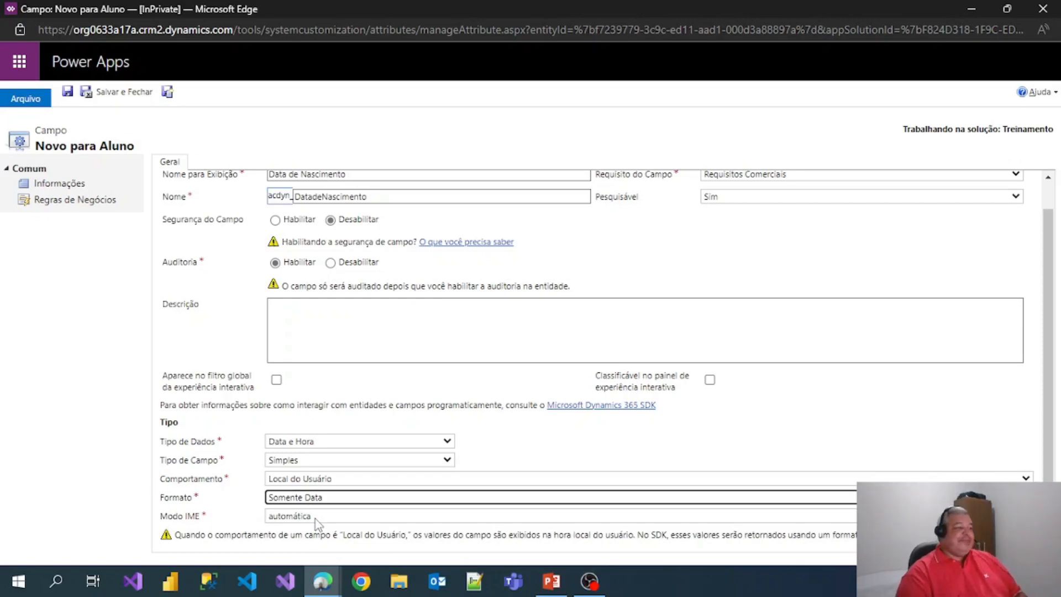
pyautogui.scroll(1, 314, 515)
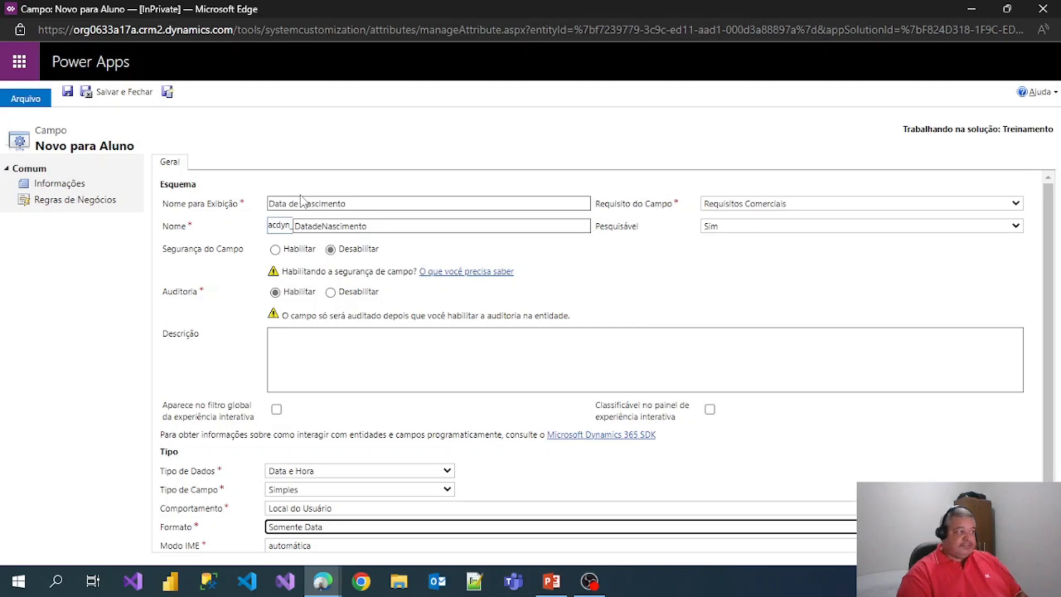
pyautogui.click(124, 92)
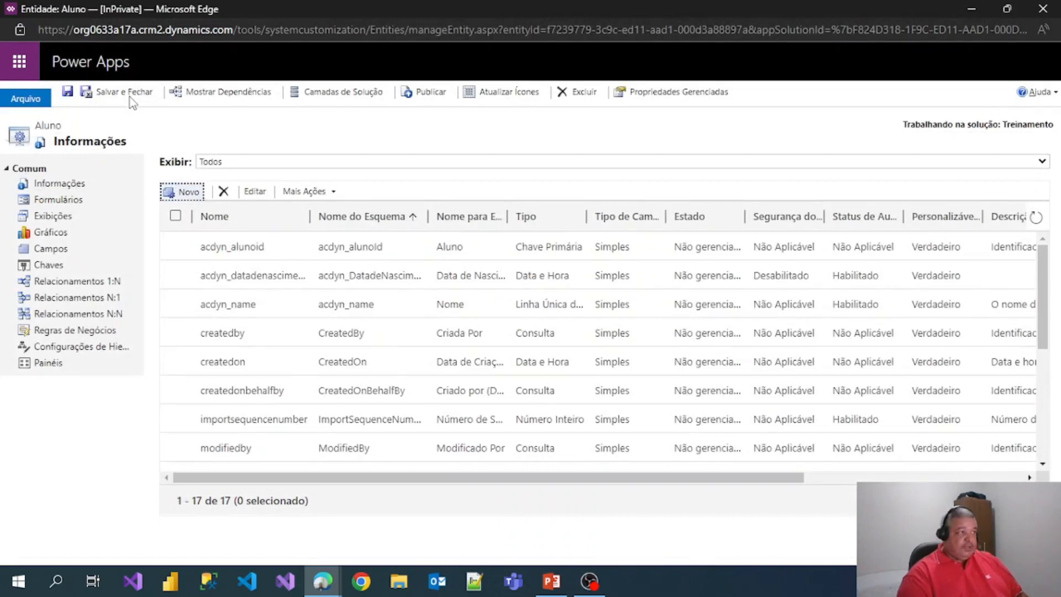
# - Start a new Aluno field with the display name Email
pyautogui.click(183, 193)
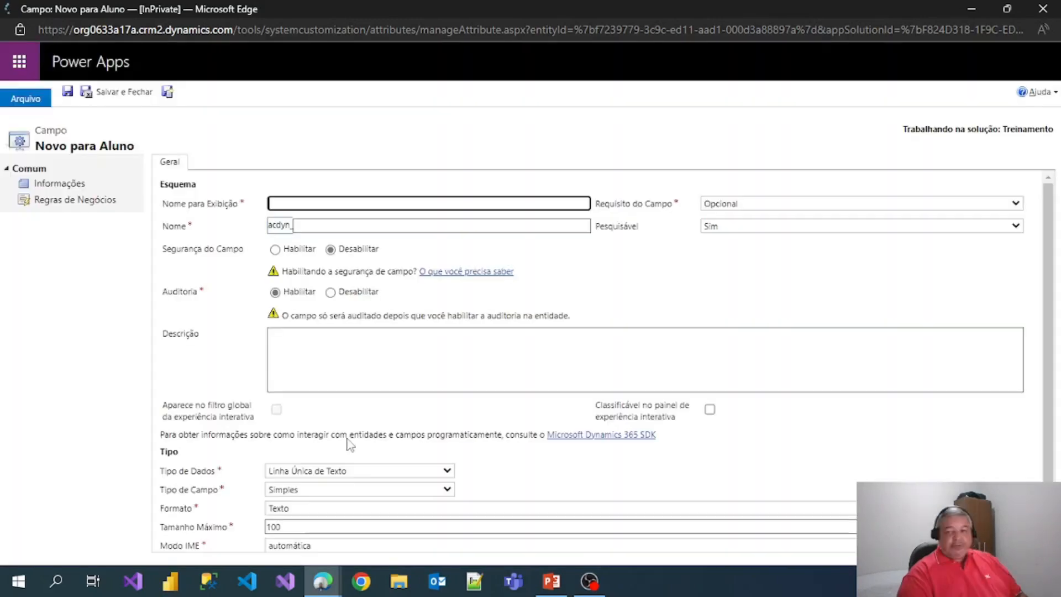
pyautogui.click(342, 201)
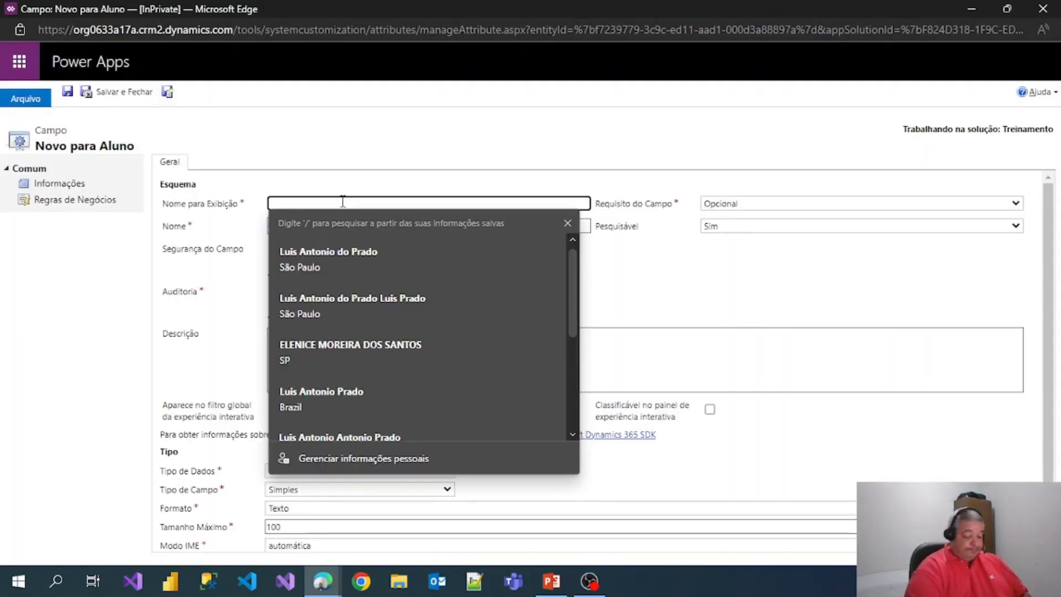
pyautogui.write('Email')
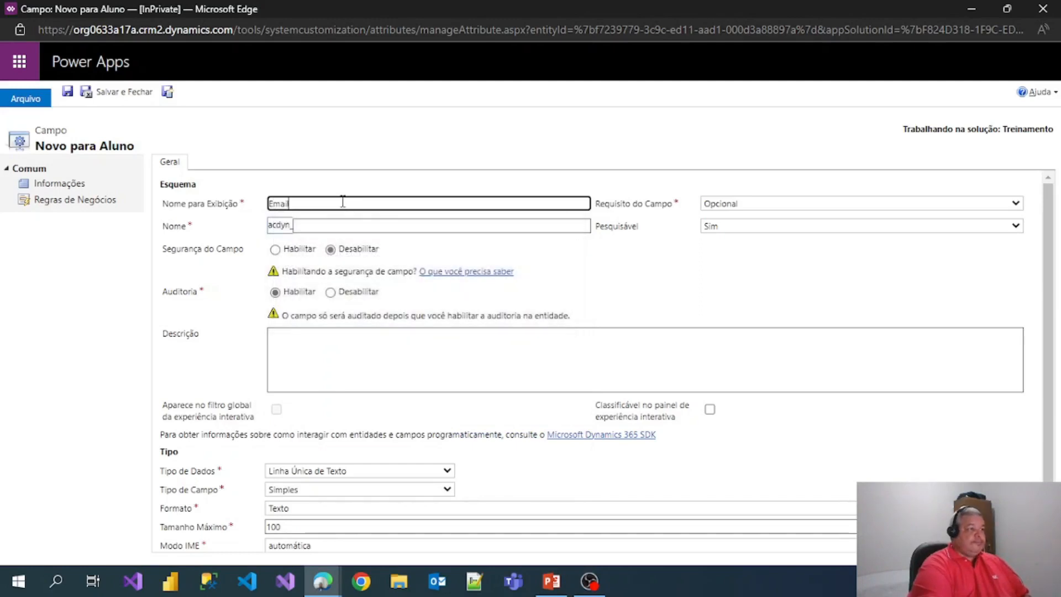
pyautogui.press('Tab')
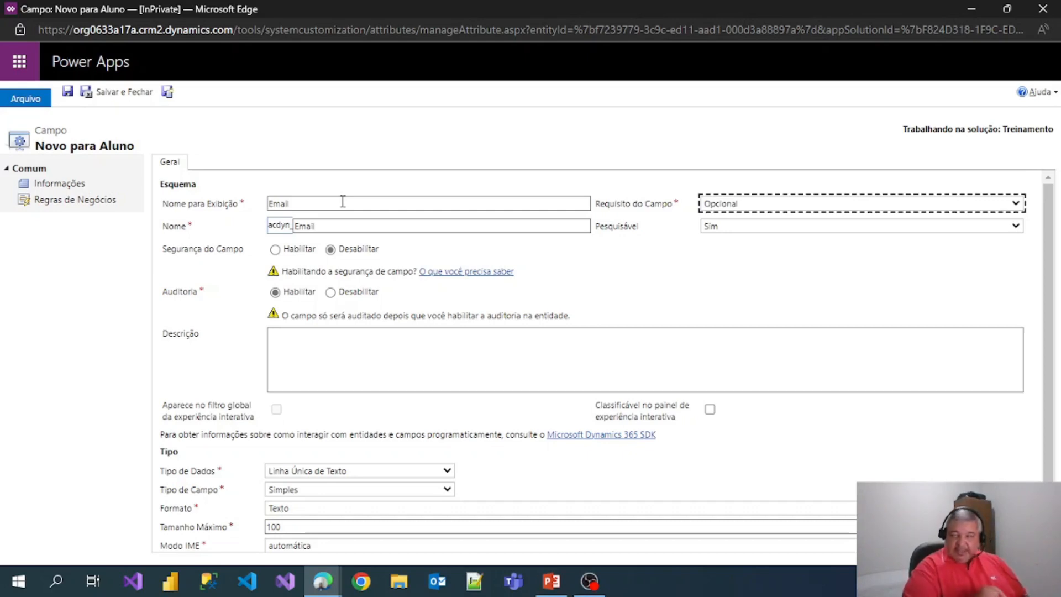
# - Give the field the Email text format, save it, and begin another field in a maximized form
pyautogui.scroll(-1, 332, 248)
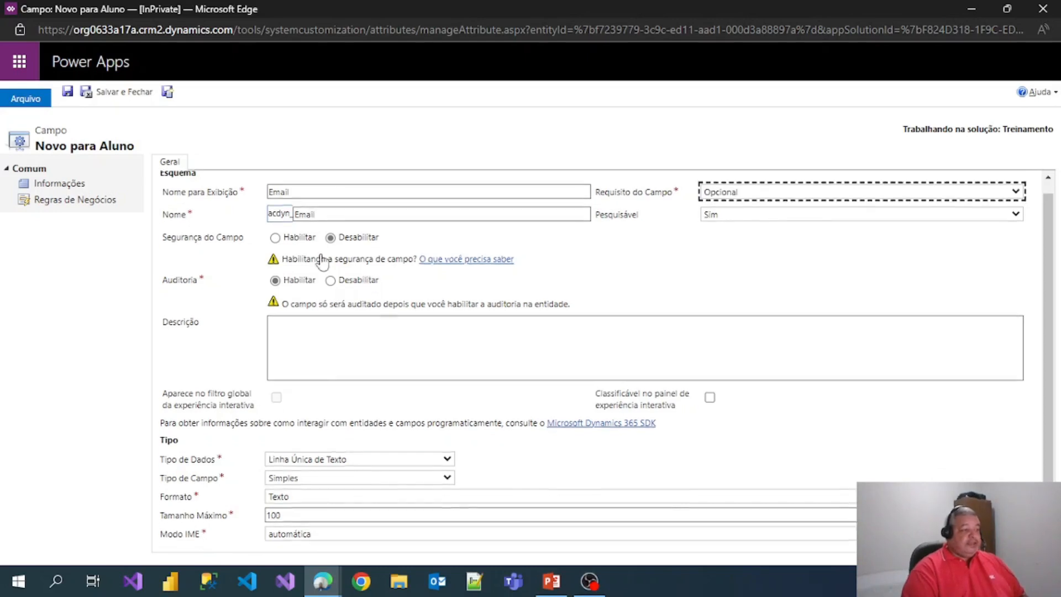
pyautogui.click(336, 478)
pyautogui.click(335, 485)
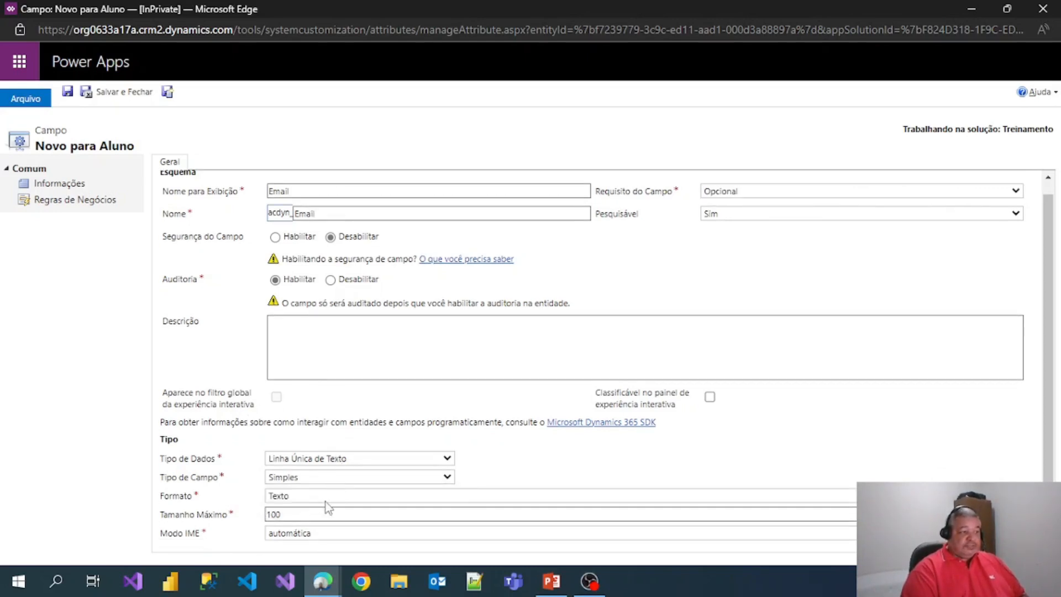
pyautogui.click(326, 496)
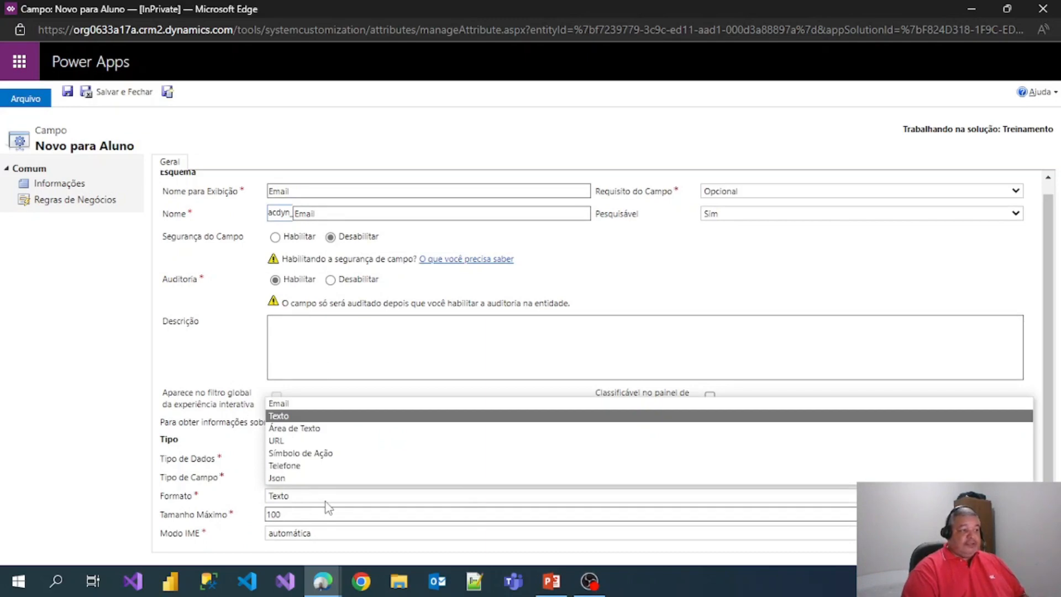
pyautogui.click(283, 405)
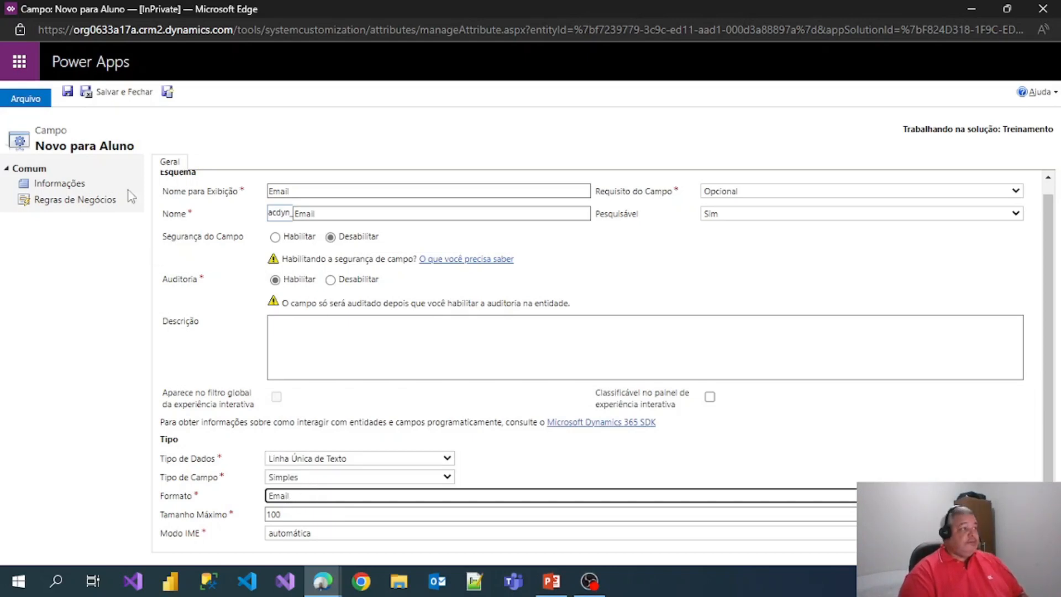
pyautogui.click(119, 93)
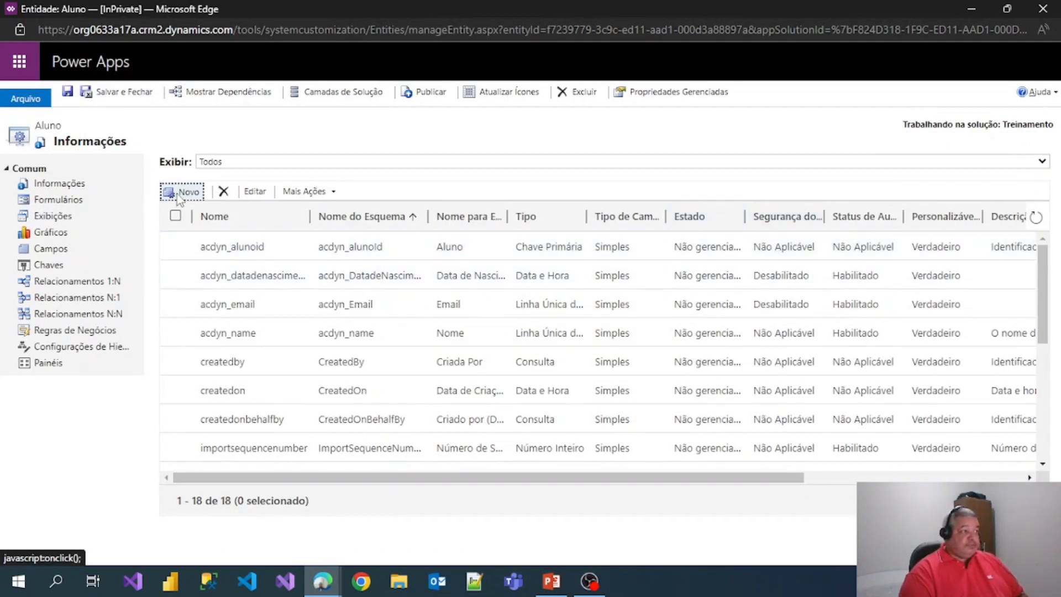
pyautogui.click(180, 192)
pyautogui.doubleClick(456, 13)
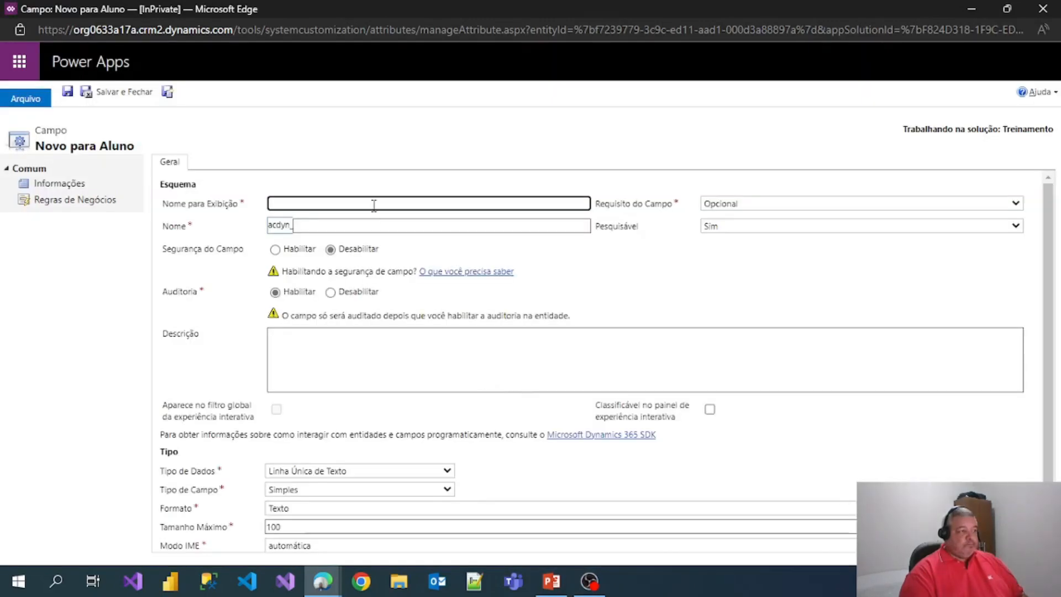
# - Name the new field Telefone, set its text format to Telefone, and save it
pyautogui.click(374, 203)
pyautogui.write('Telefone')
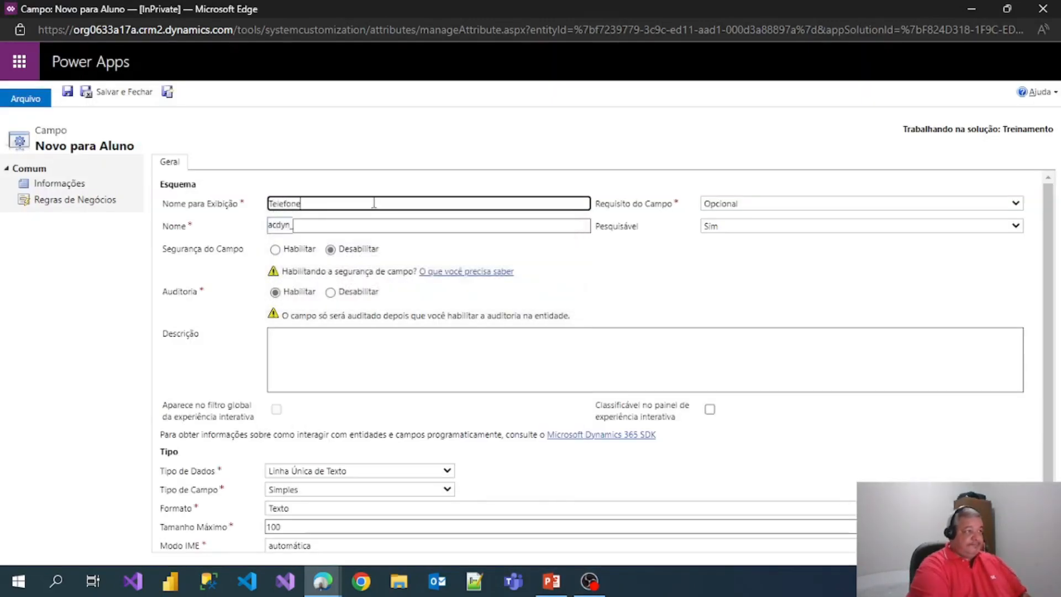
pyautogui.press('Tab')
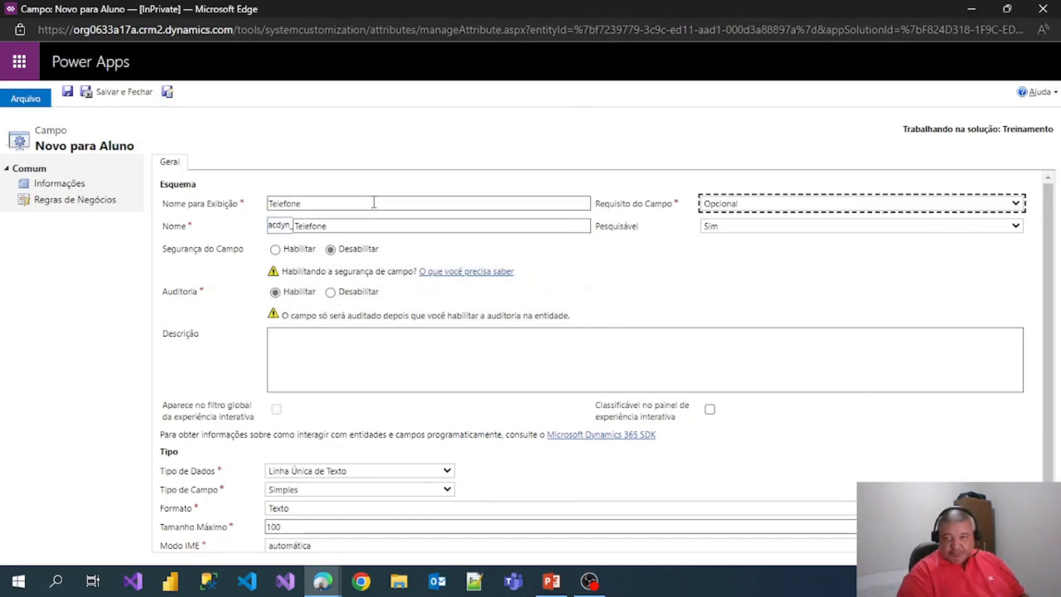
pyautogui.scroll(-1, 434, 386)
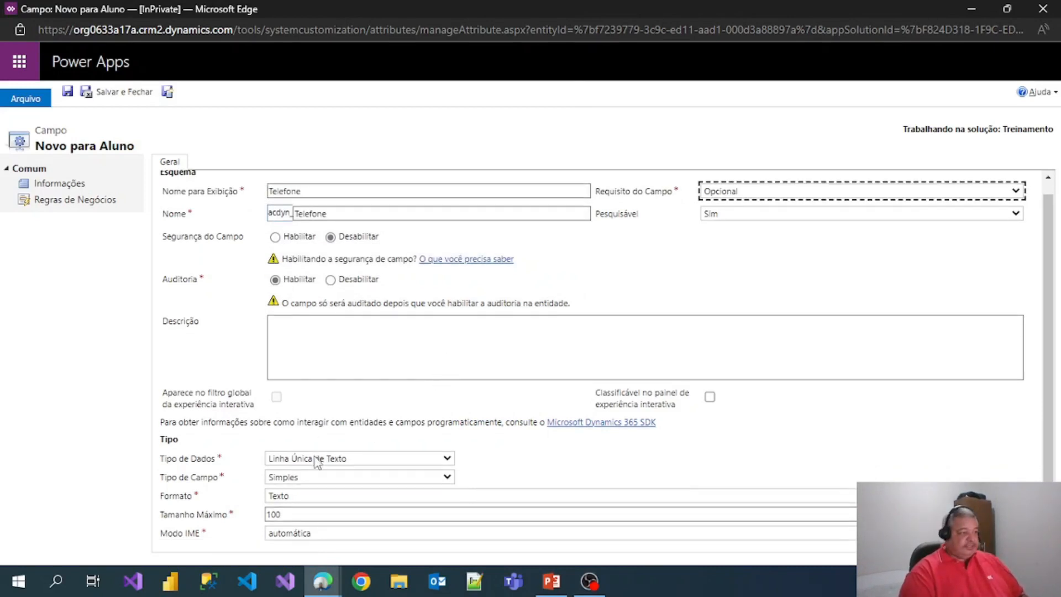
pyautogui.click(298, 499)
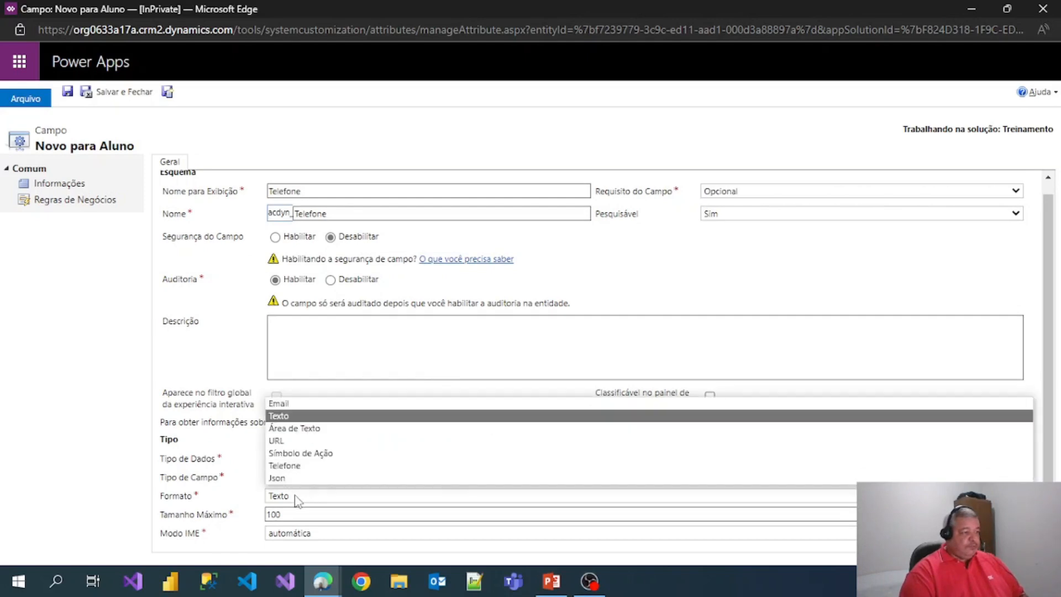
pyautogui.click(298, 467)
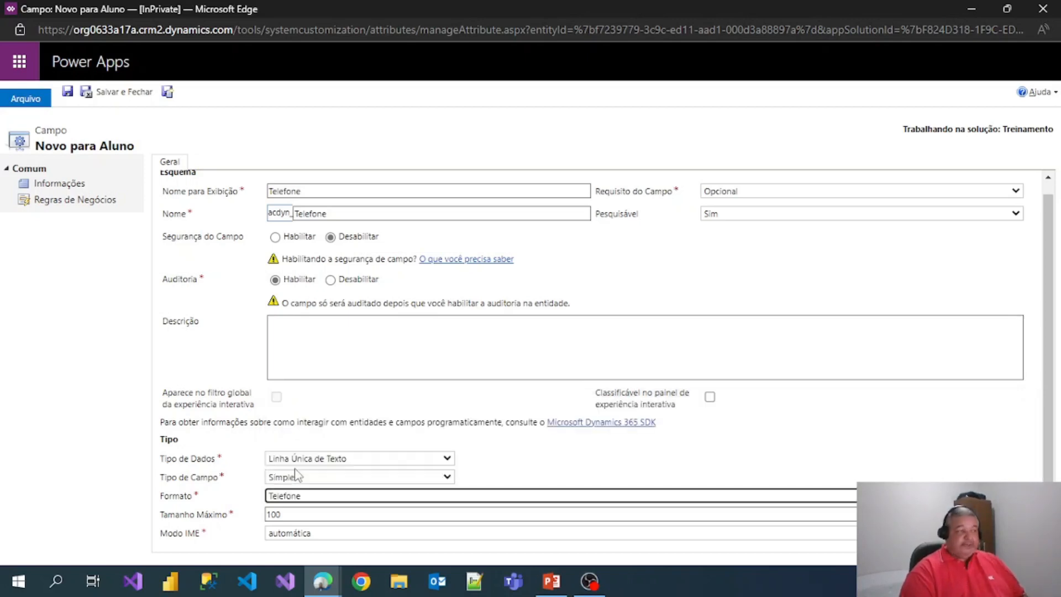
pyautogui.click(126, 92)
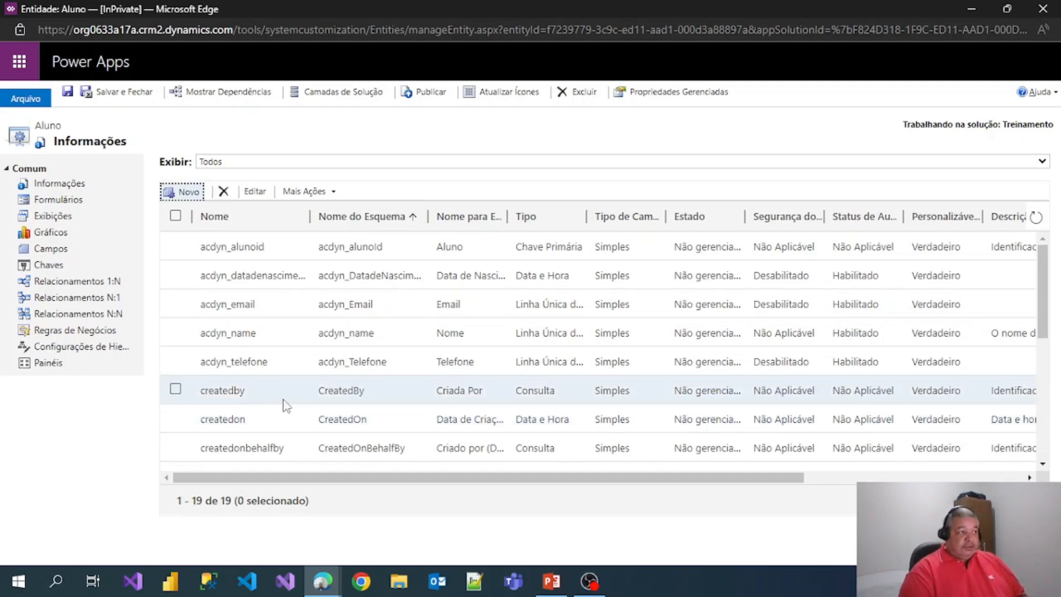
# - Show the Aluno entity's list of forms
pyautogui.scroll(-2, 380, 378)
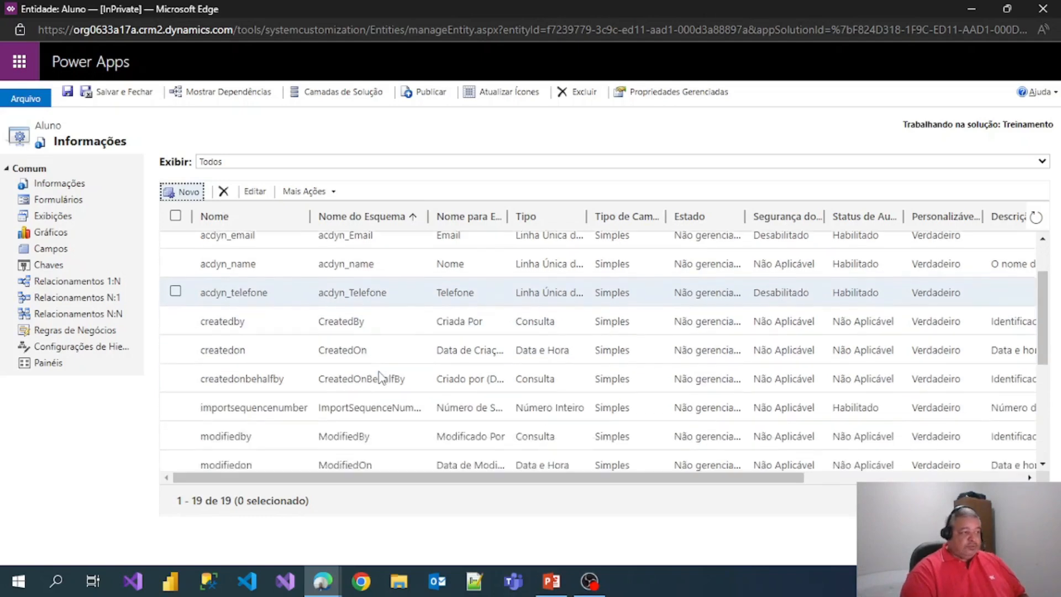
pyautogui.scroll(2, 332, 359)
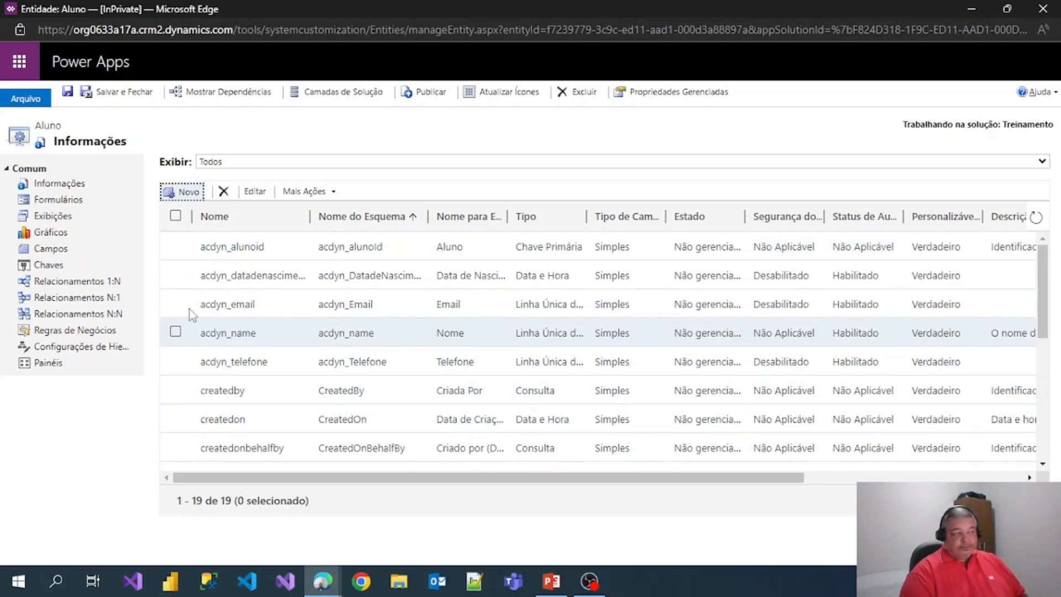
pyautogui.click(55, 209)
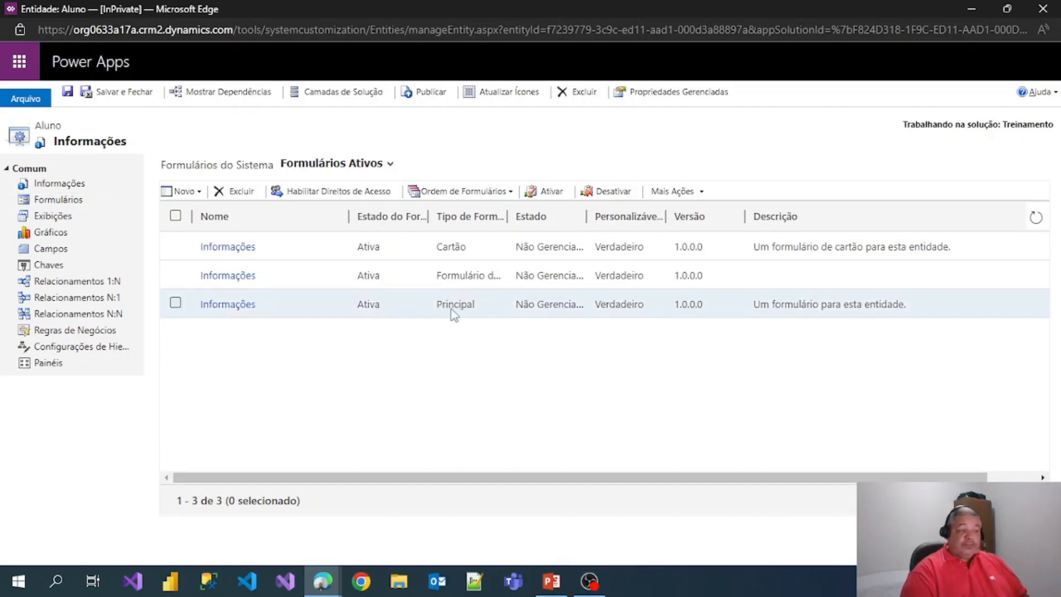
# - Add Data de Nascimento, Email and Telefone to the Geral section of the main Informações form
pyautogui.click(217, 310)
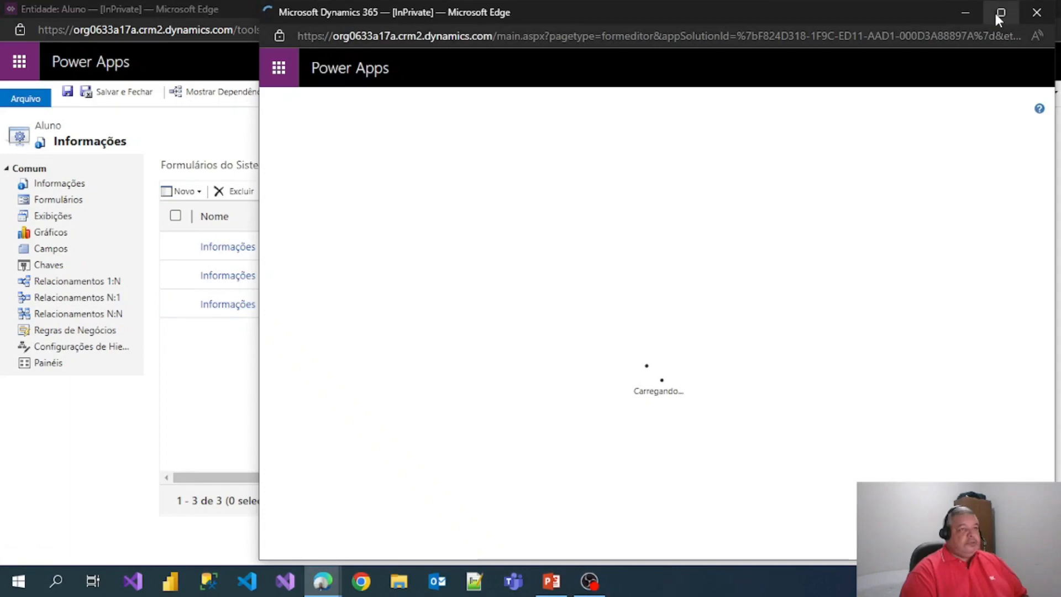
pyautogui.click(998, 12)
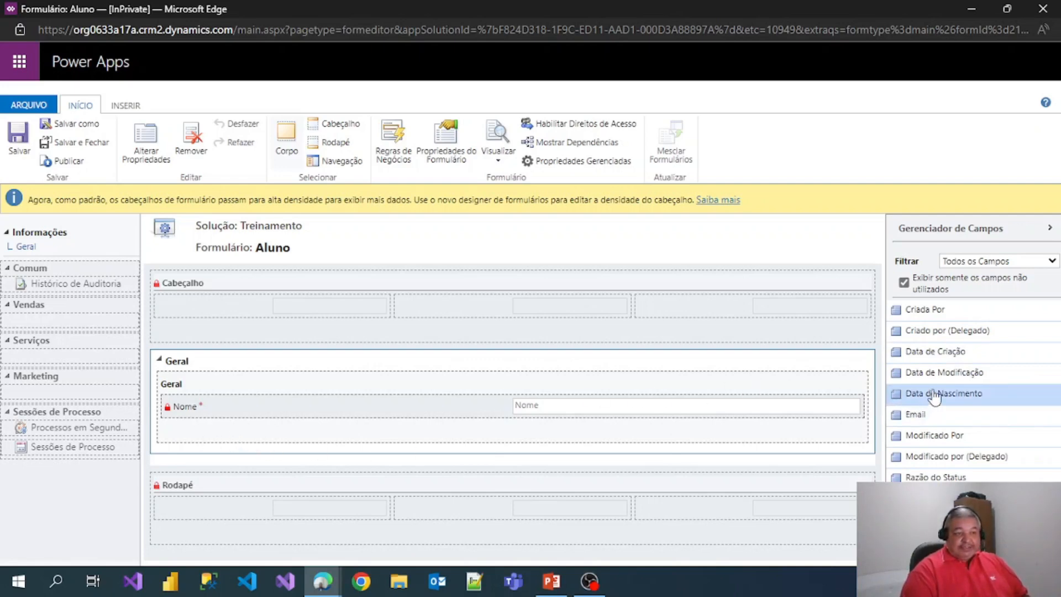
pyautogui.moveTo(943, 393); pyautogui.dragTo(221, 431)
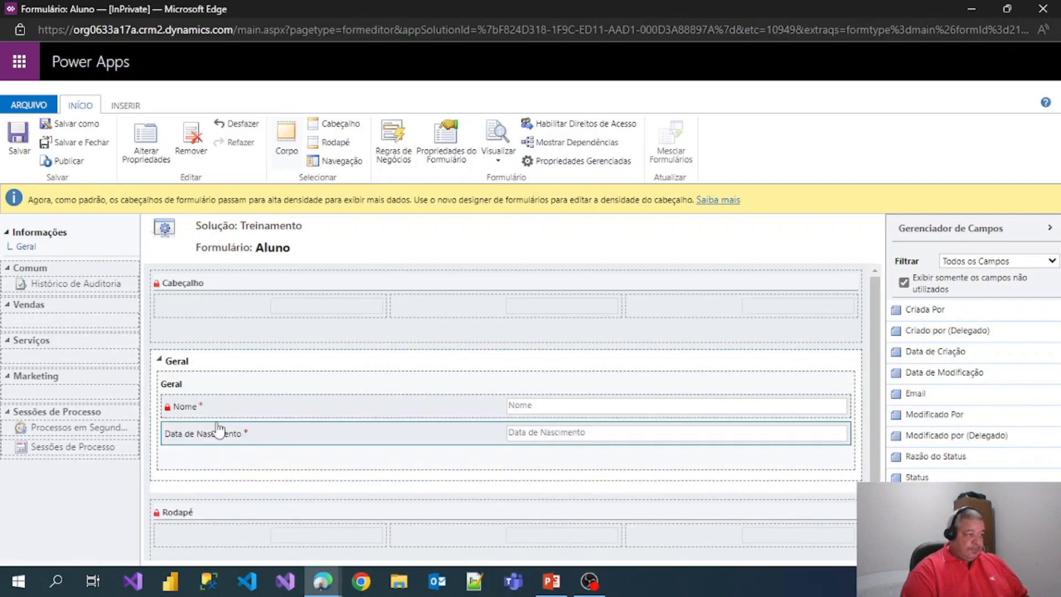
pyautogui.moveTo(928, 394); pyautogui.dragTo(213, 429)
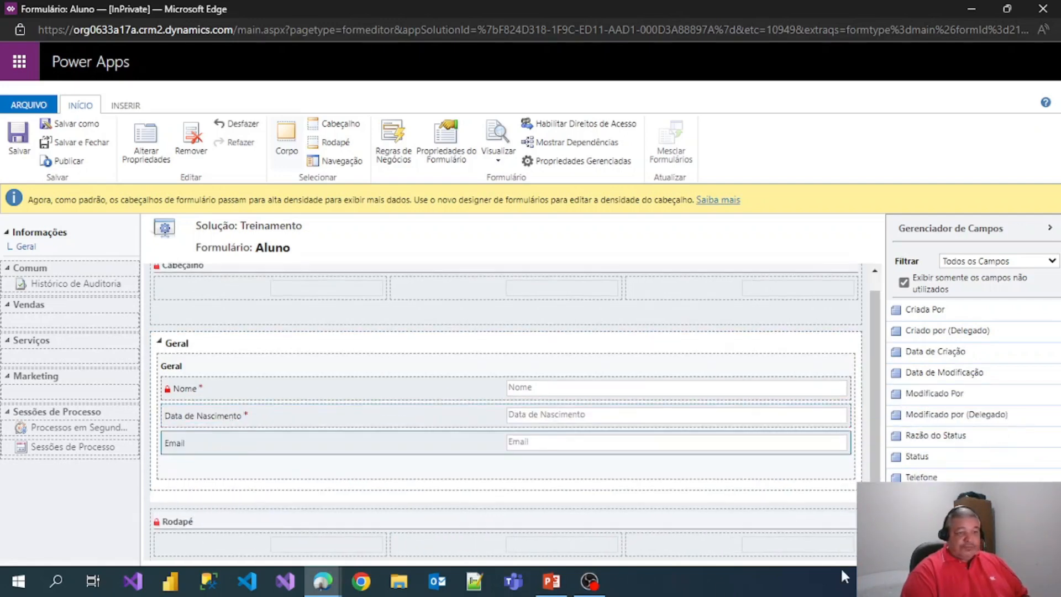
pyautogui.moveTo(921, 477); pyautogui.dragTo(231, 440)
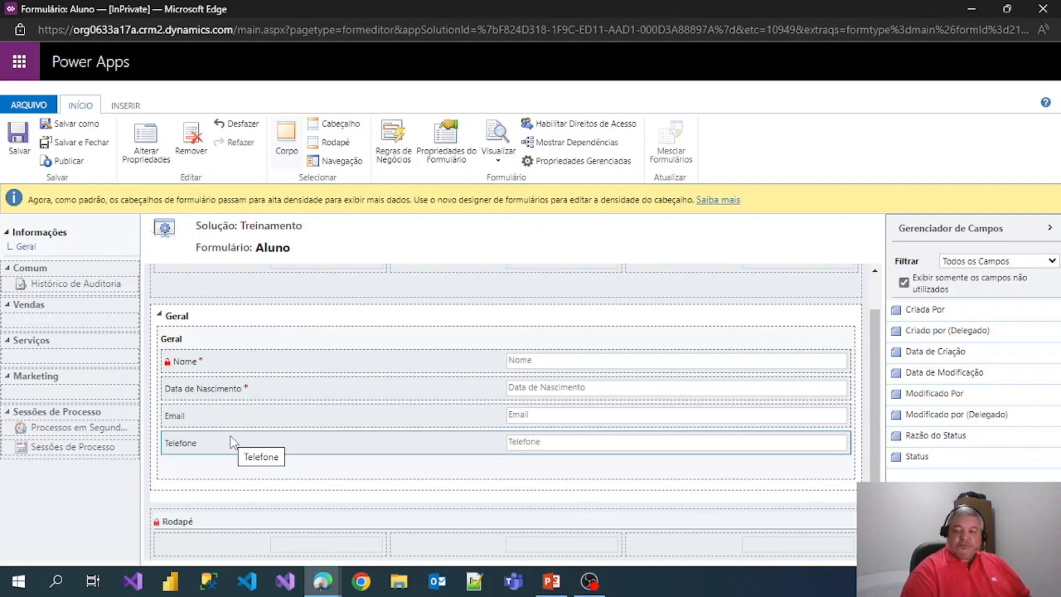
# - Save and publish the Aluno form, then close the form editor
pyautogui.click(16, 140)
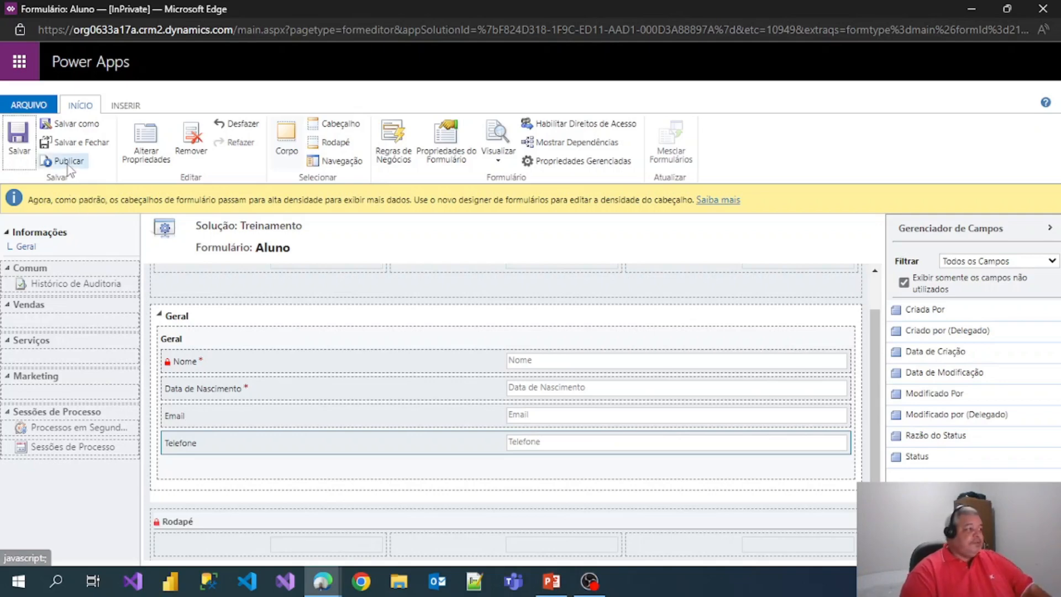
pyautogui.click(67, 164)
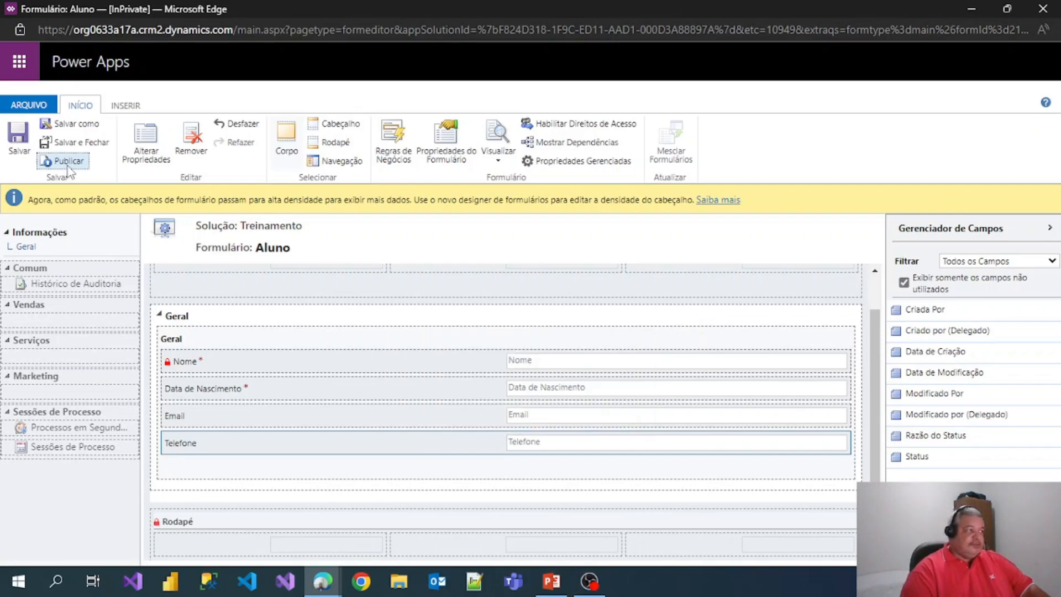
pyautogui.click(1043, 12)
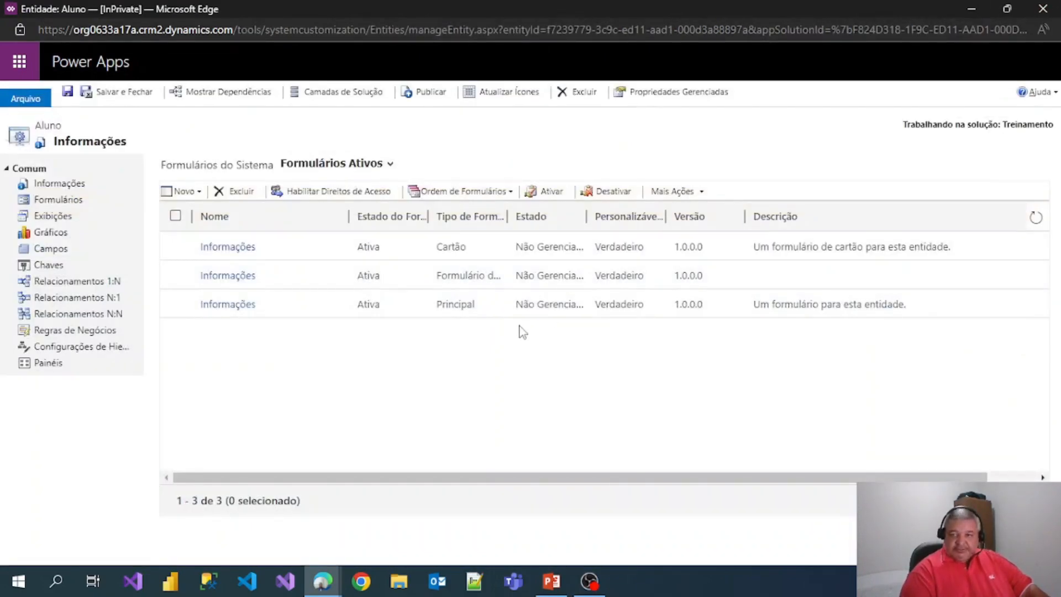
# - Open the Alunos Ativos(as) view from Aluno's views list in a maximized editor
pyautogui.click(63, 224)
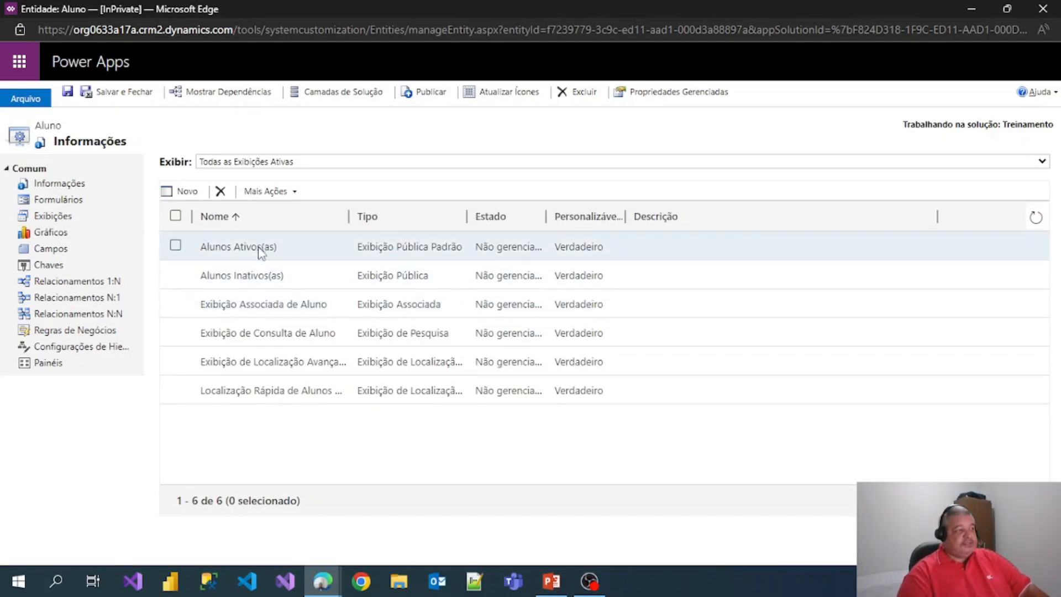
pyautogui.doubleClick(259, 246)
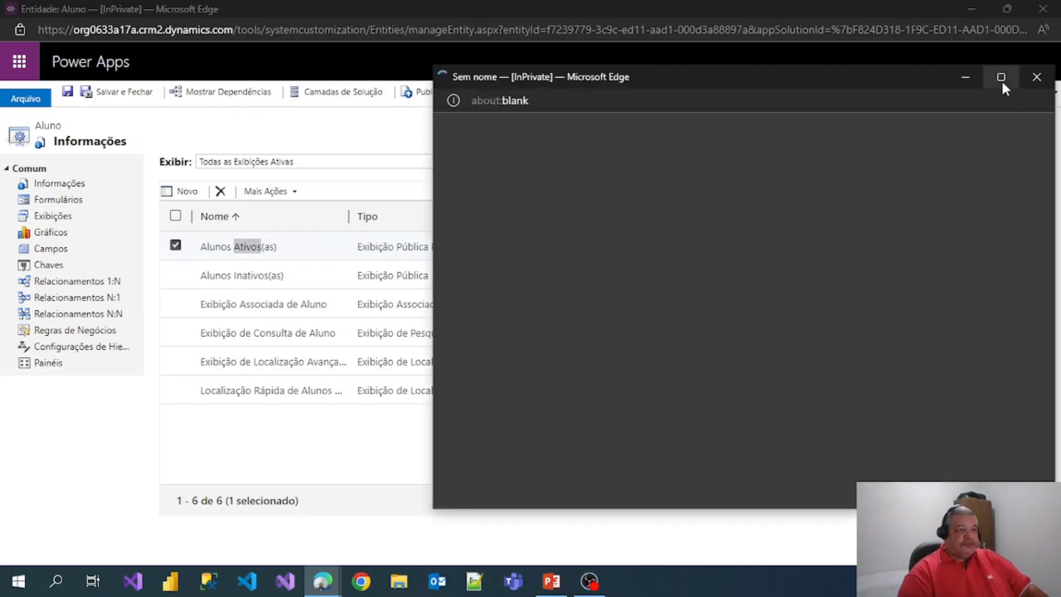
pyautogui.click(1001, 77)
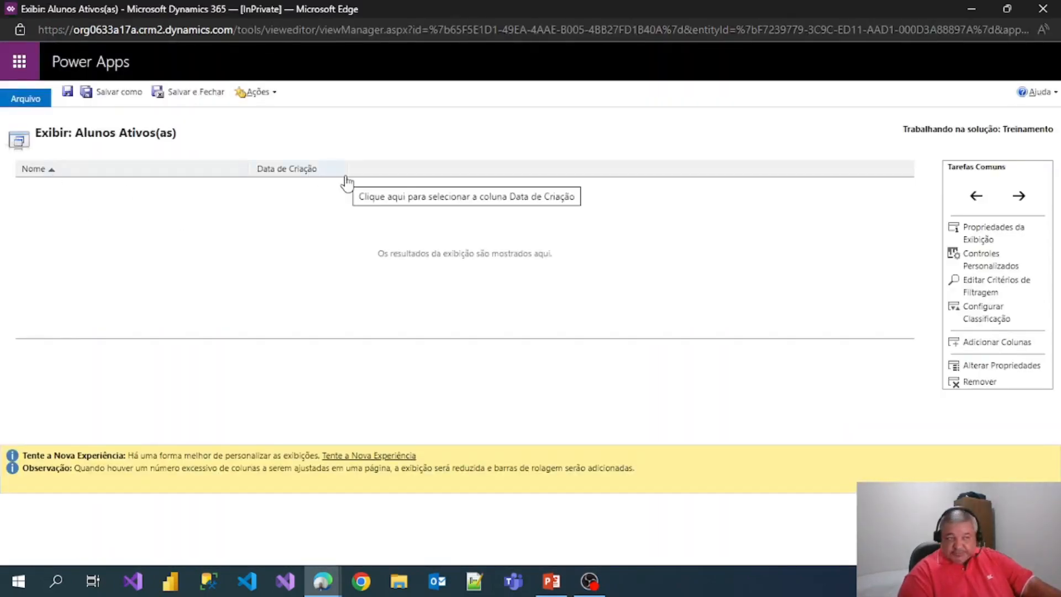
# - Add the Data de Nascimento, Email and Telefone columns to the view
pyautogui.click(993, 349)
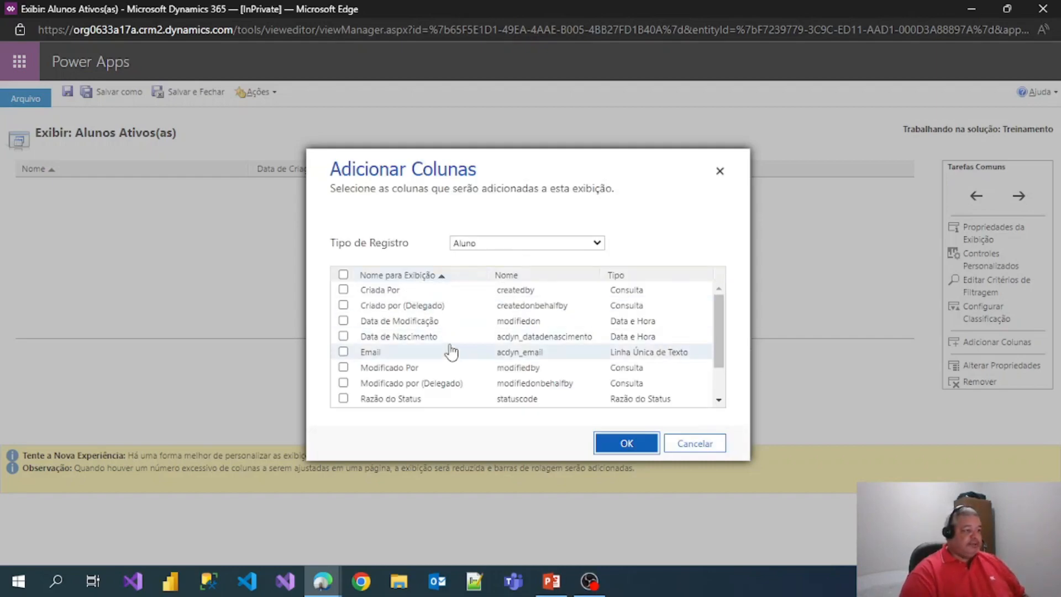
pyautogui.click(343, 336)
pyautogui.click(343, 352)
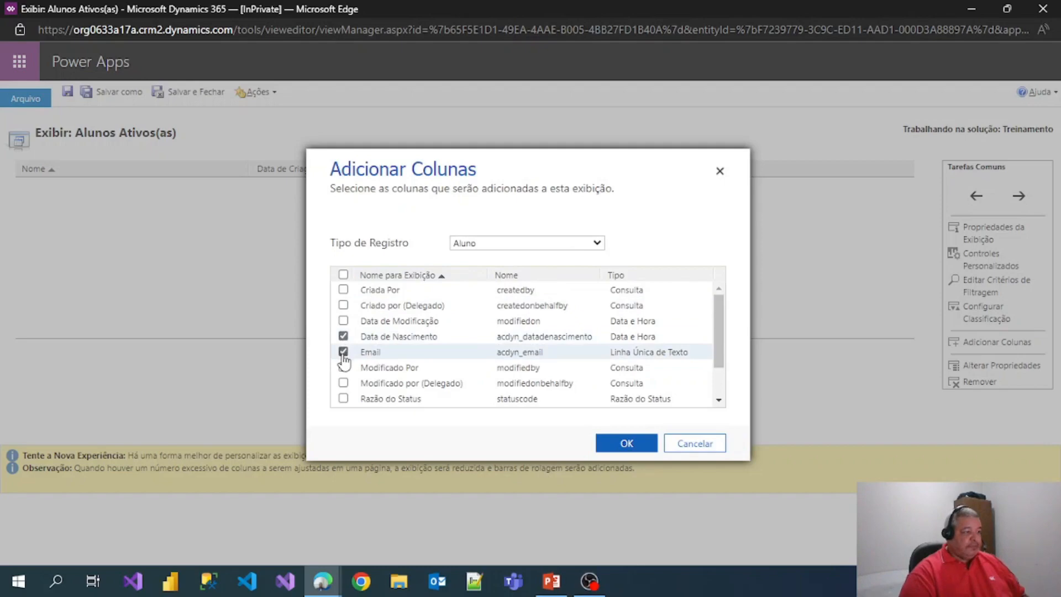
pyautogui.scroll(-2, 343, 364)
pyautogui.click(343, 400)
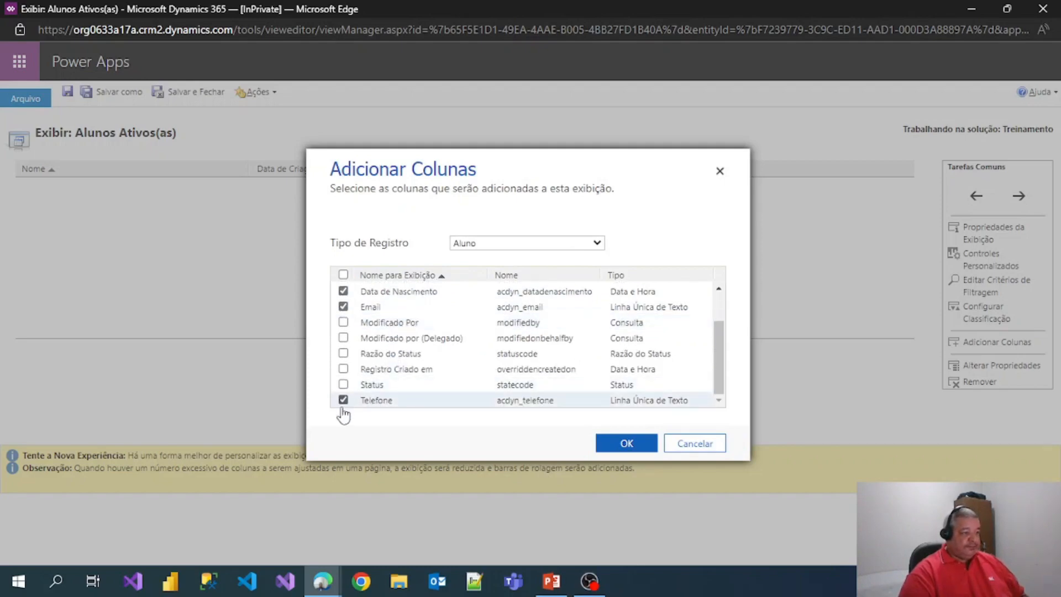
pyautogui.click(622, 439)
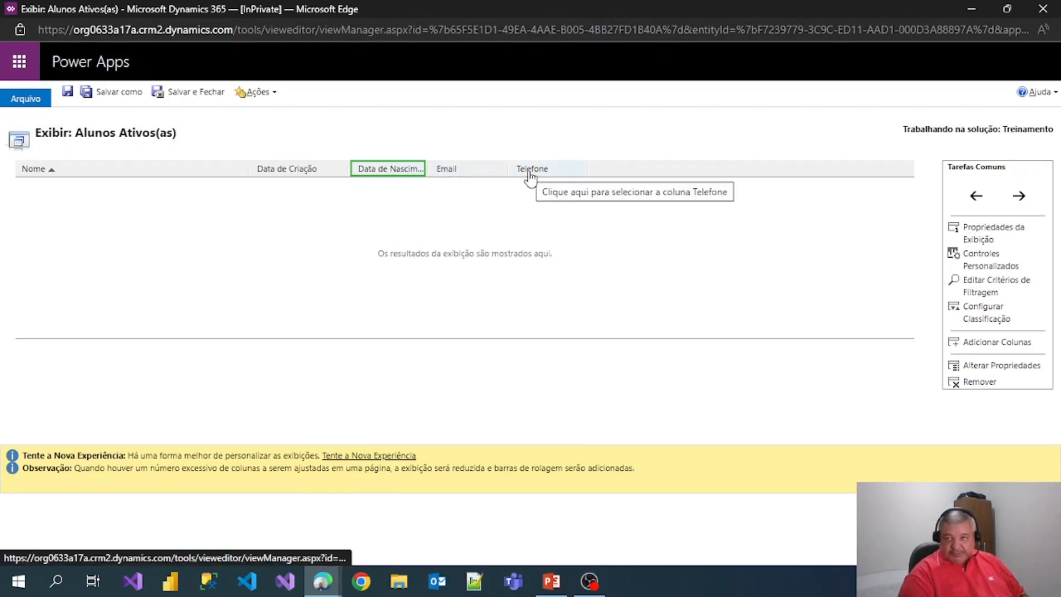
# - Move Data de Criação to the last column position and save the view
pyautogui.click(281, 171)
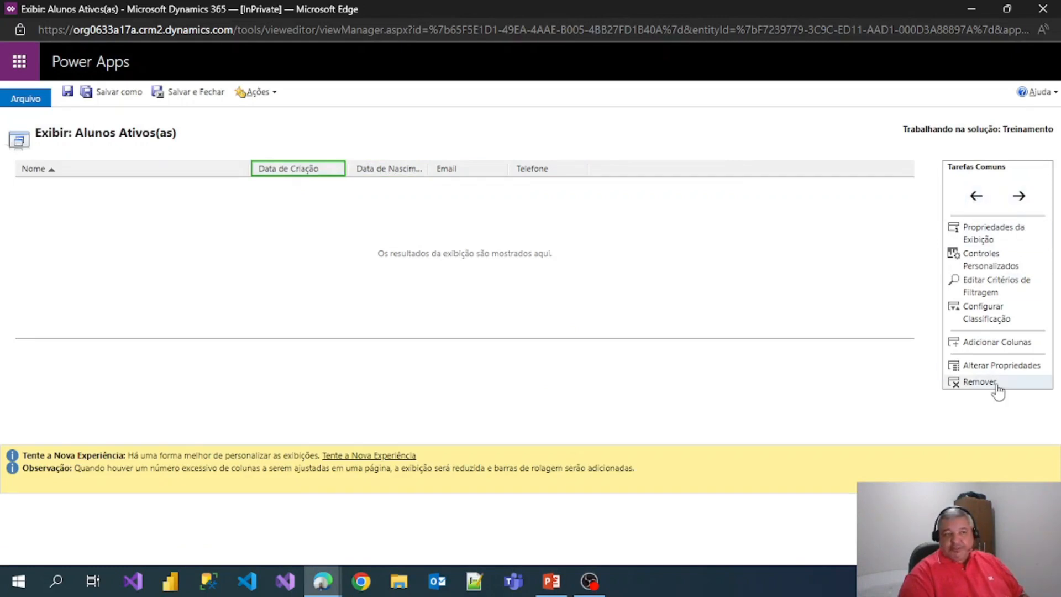
pyautogui.click(1019, 196)
pyautogui.click(1019, 197)
pyautogui.click(1019, 197)
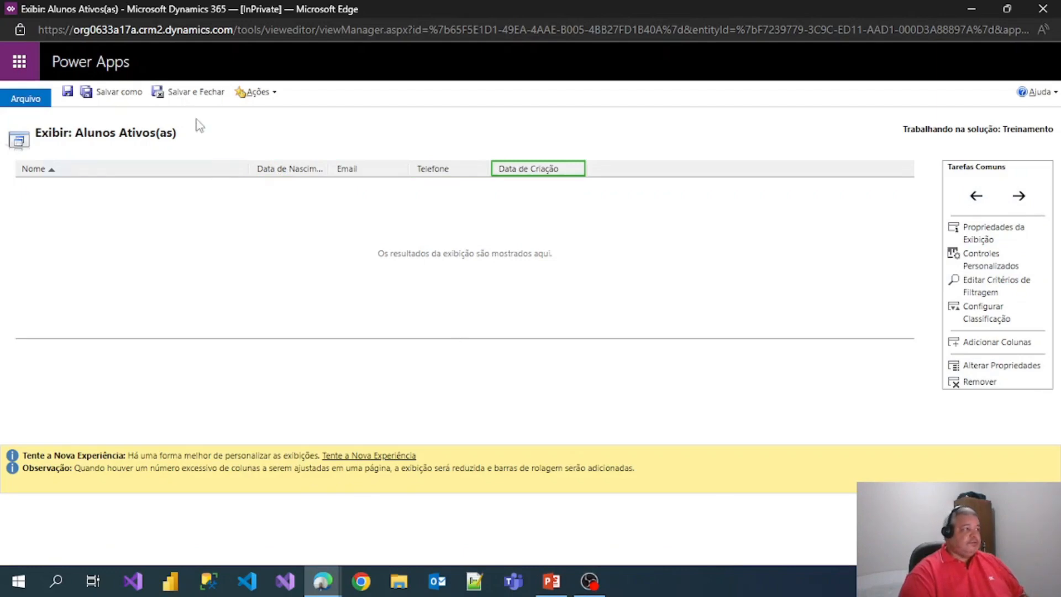
pyautogui.click(196, 96)
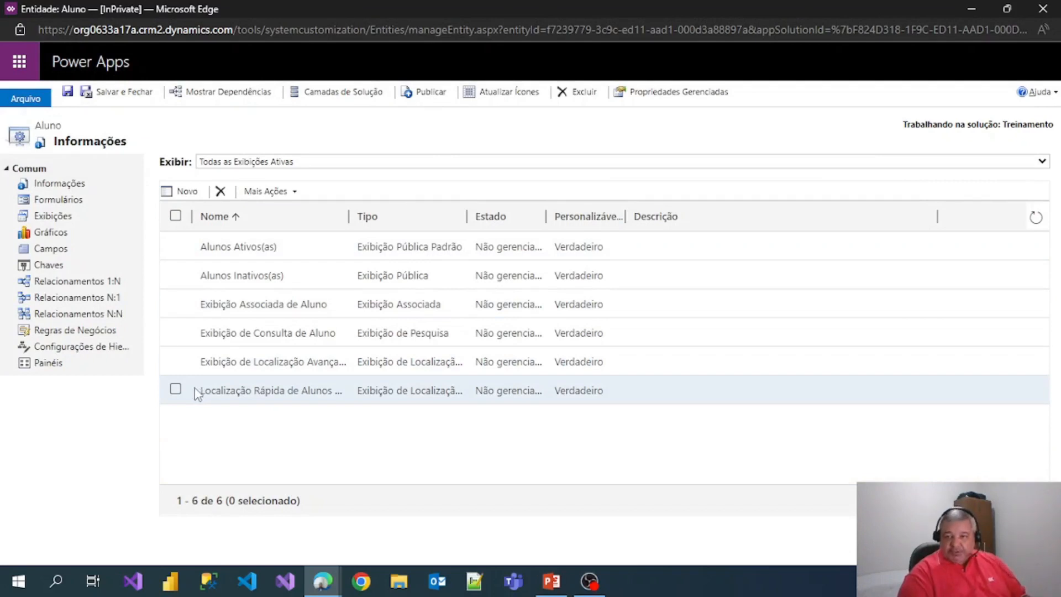
# - Publish the Aluno customizations, close its window, and return to the Treinamento solution
pyautogui.click(418, 97)
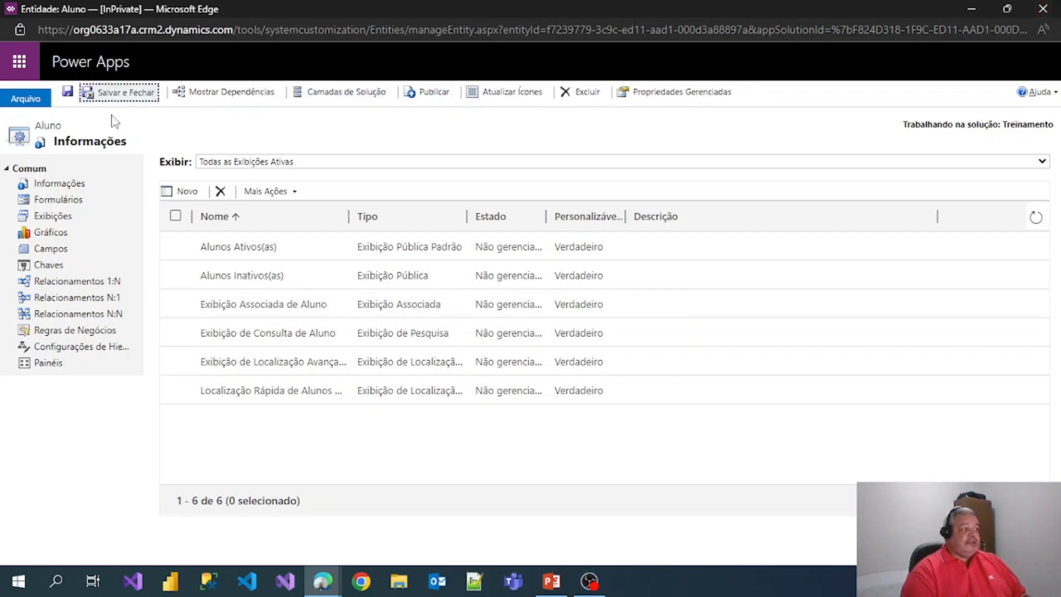
pyautogui.click(1043, 9)
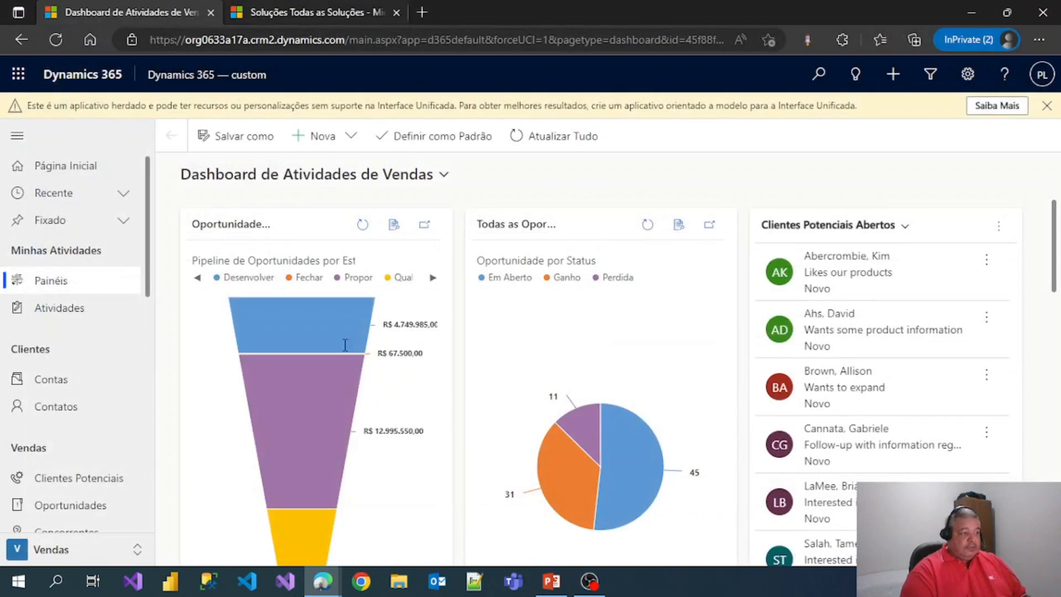
pyautogui.moveTo(323, 581)
pyautogui.click(423, 523)
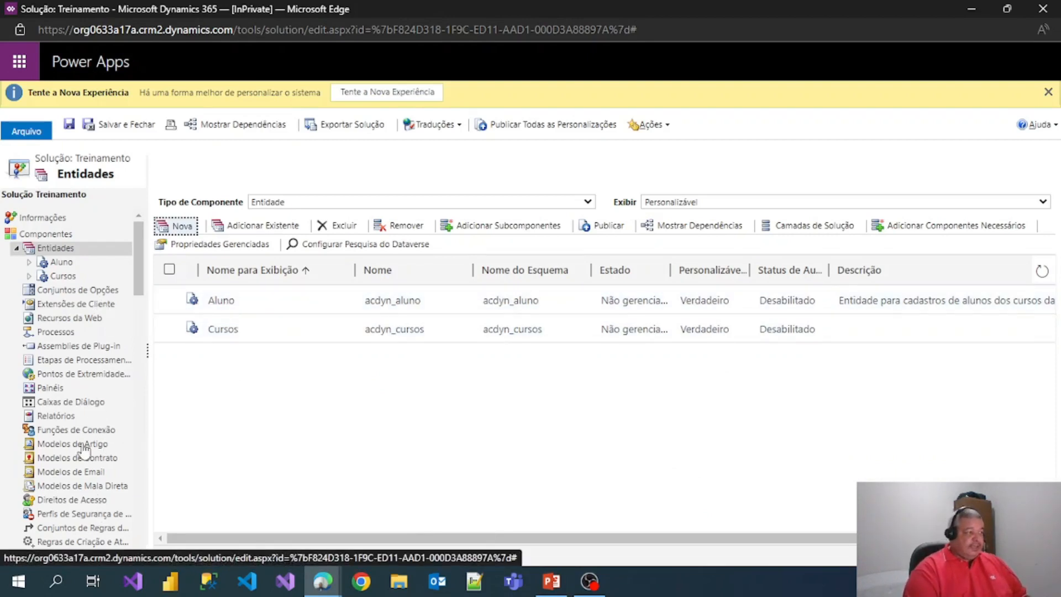
# - Open Academia Dynamics from the solution's model-driven apps list in the App Designer
pyautogui.scroll(-1, 83, 450)
pyautogui.click(85, 515)
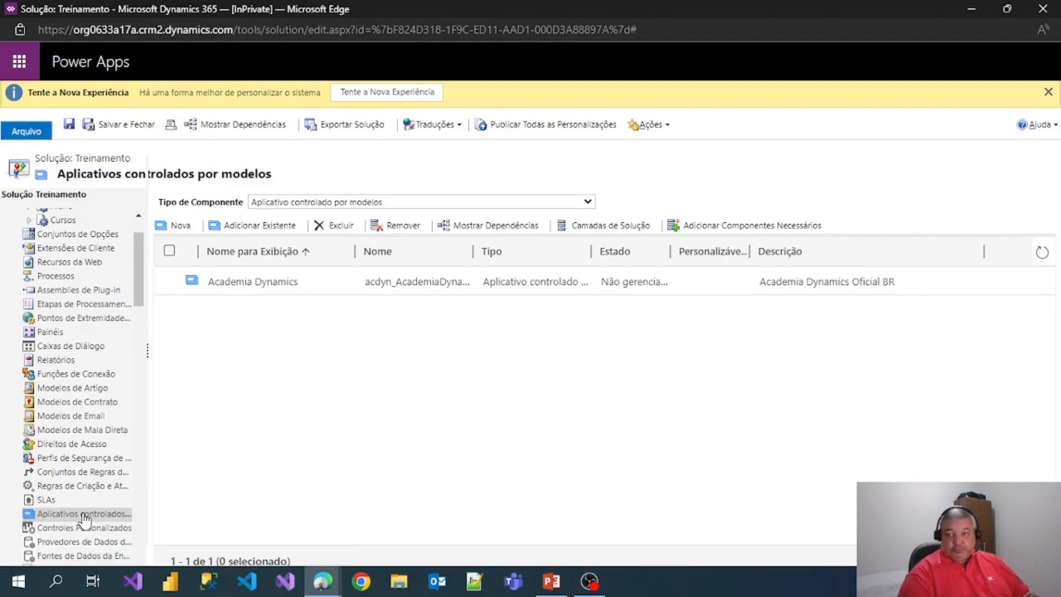
pyautogui.doubleClick(252, 281)
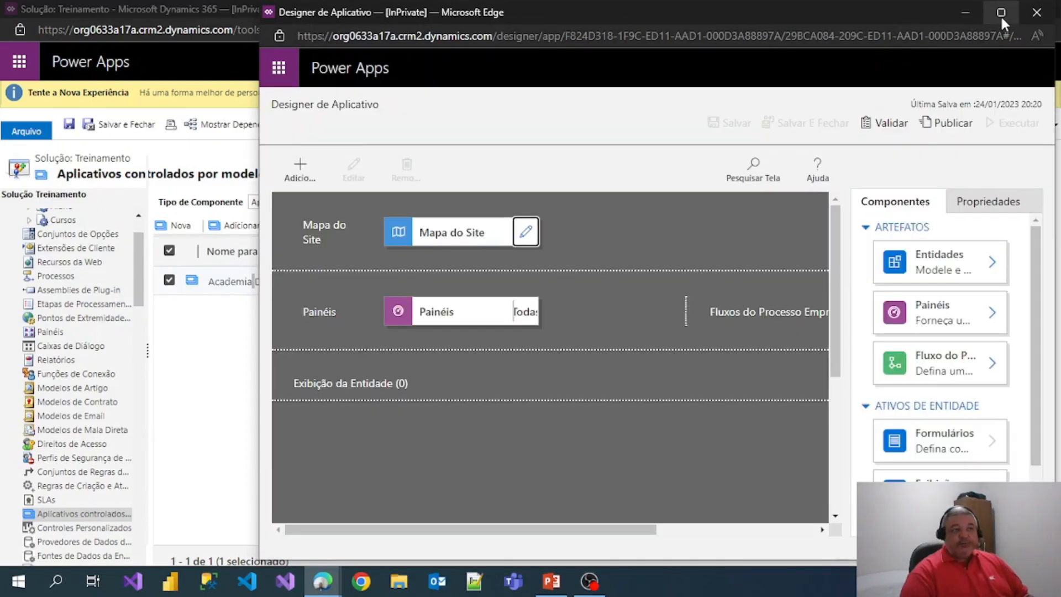
# - Open the app's site map and add a new subarea next to Cursos
pyautogui.click(1001, 14)
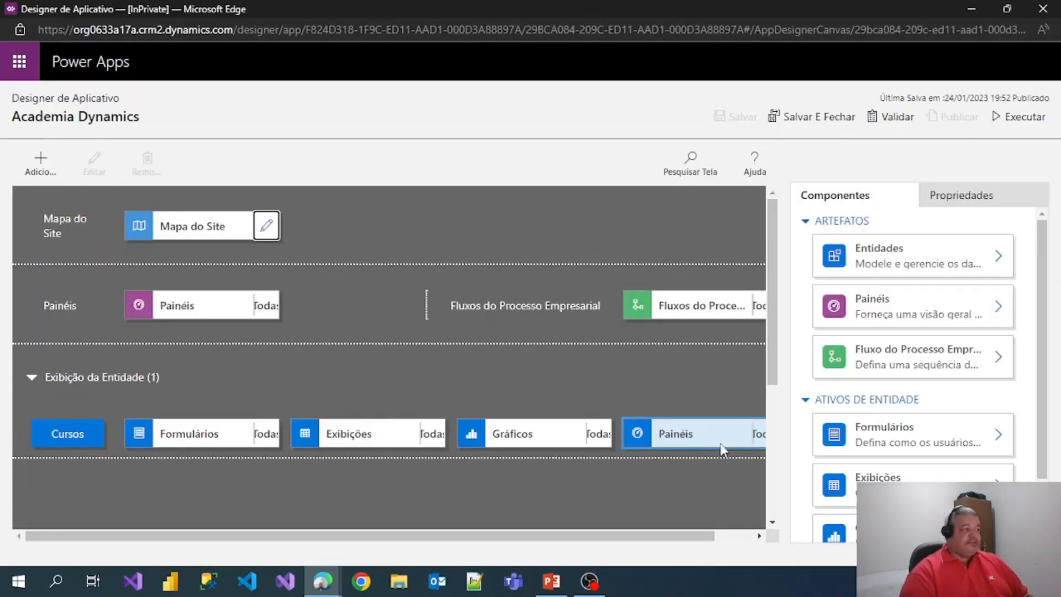
pyautogui.click(265, 225)
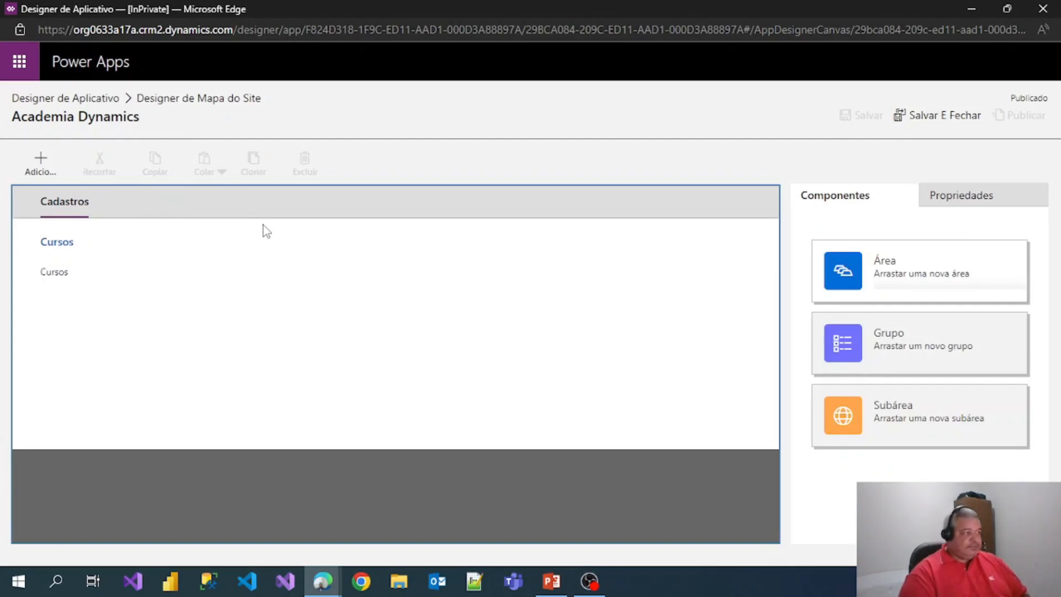
pyautogui.click(46, 290)
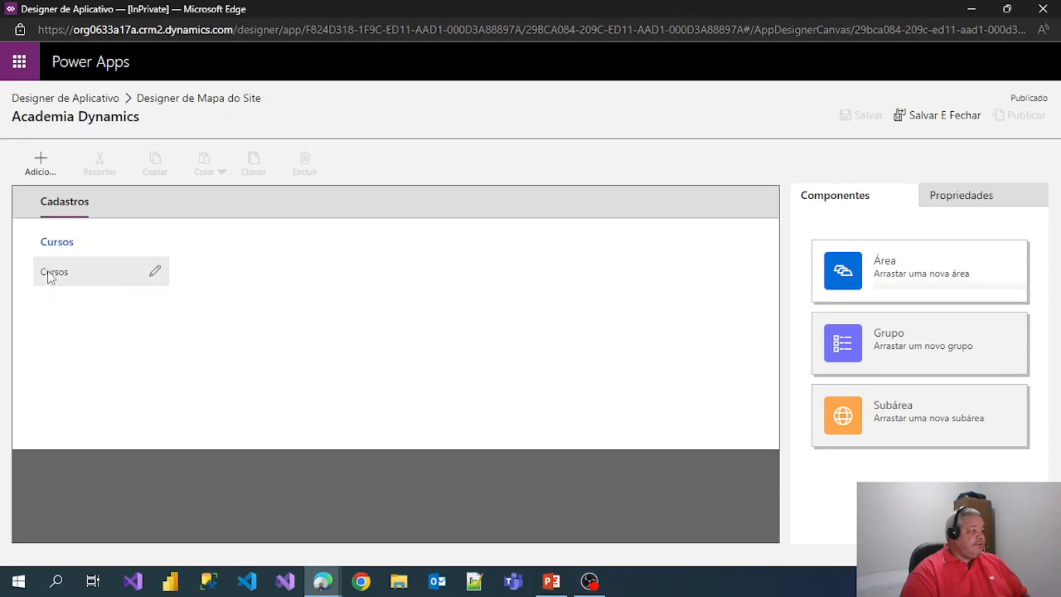
pyautogui.click(48, 271)
pyautogui.click(35, 164)
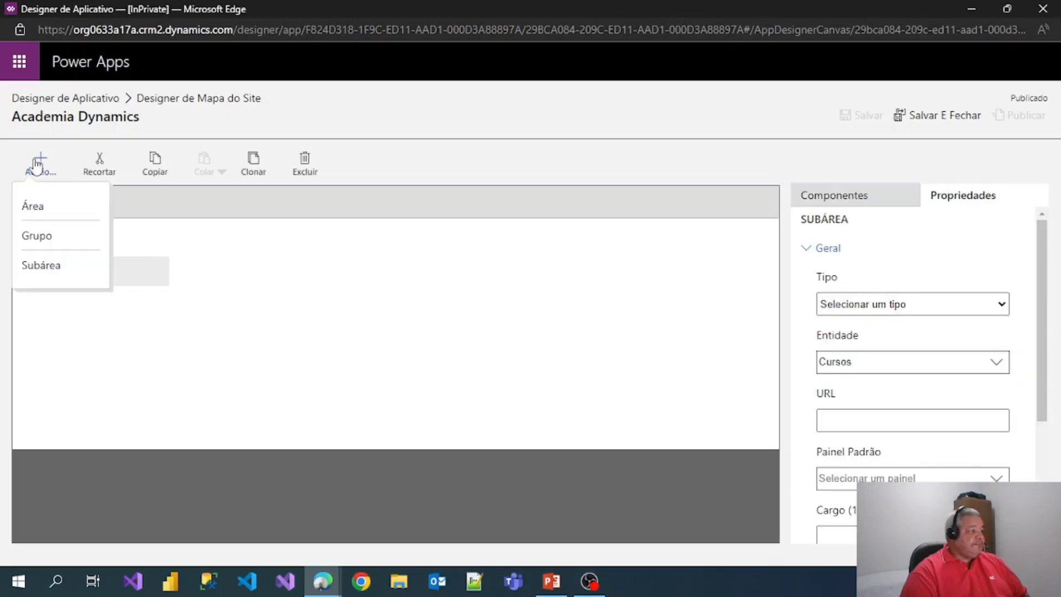
pyautogui.click(40, 265)
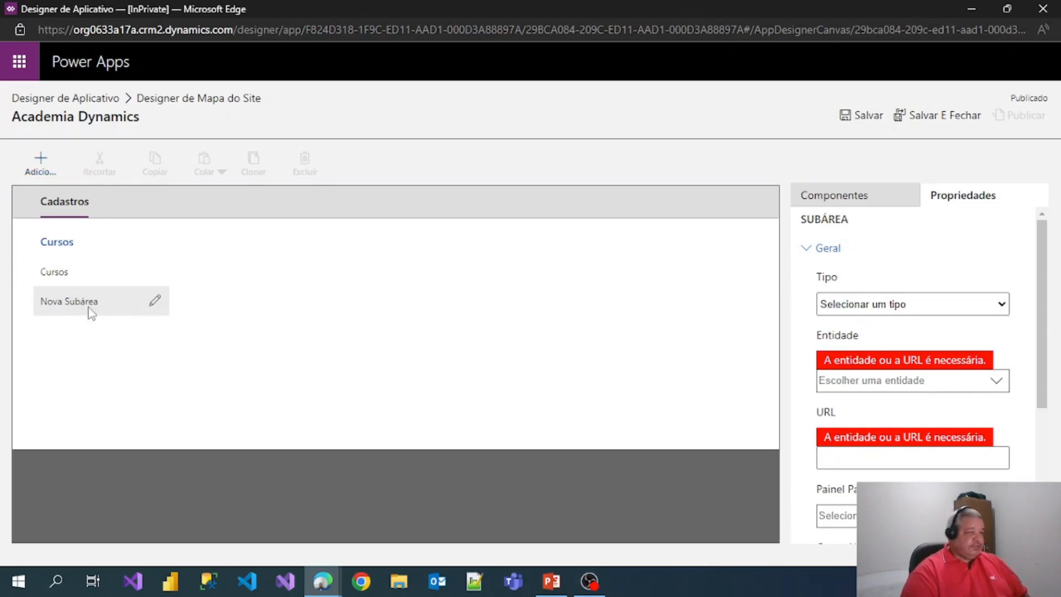
# - Point the new subarea at the Aluno entity, then save and publish the site map
pyautogui.click(873, 305)
pyautogui.click(853, 351)
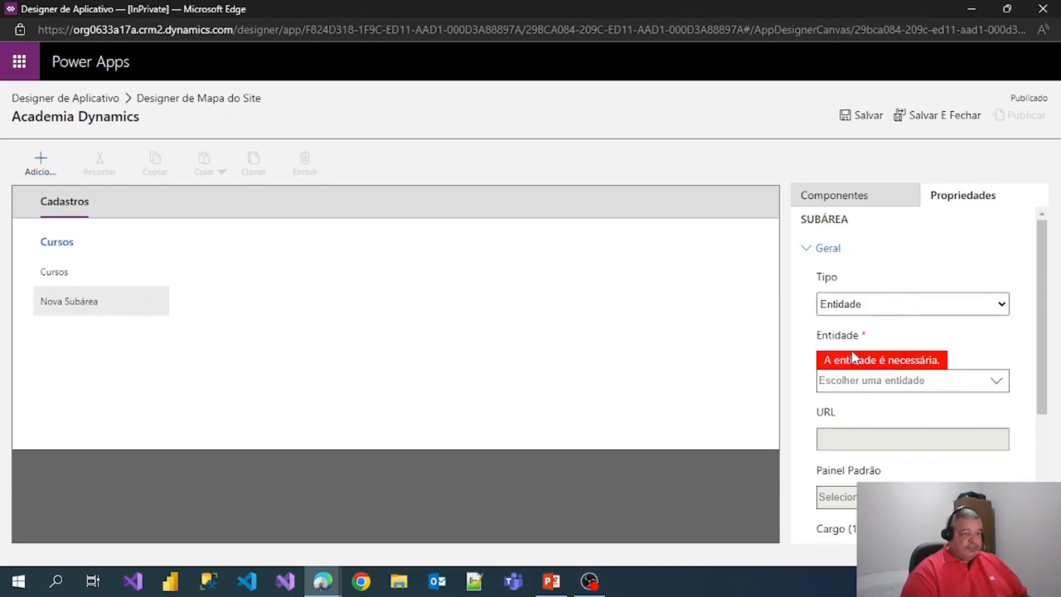
pyautogui.click(852, 380)
pyautogui.write('aluno')
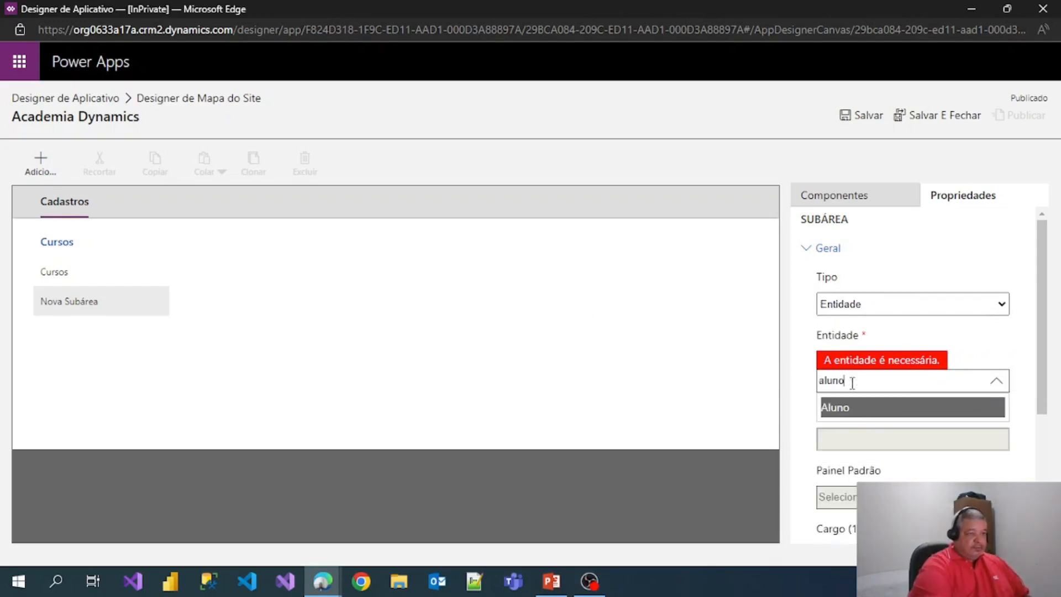
pyautogui.click(845, 407)
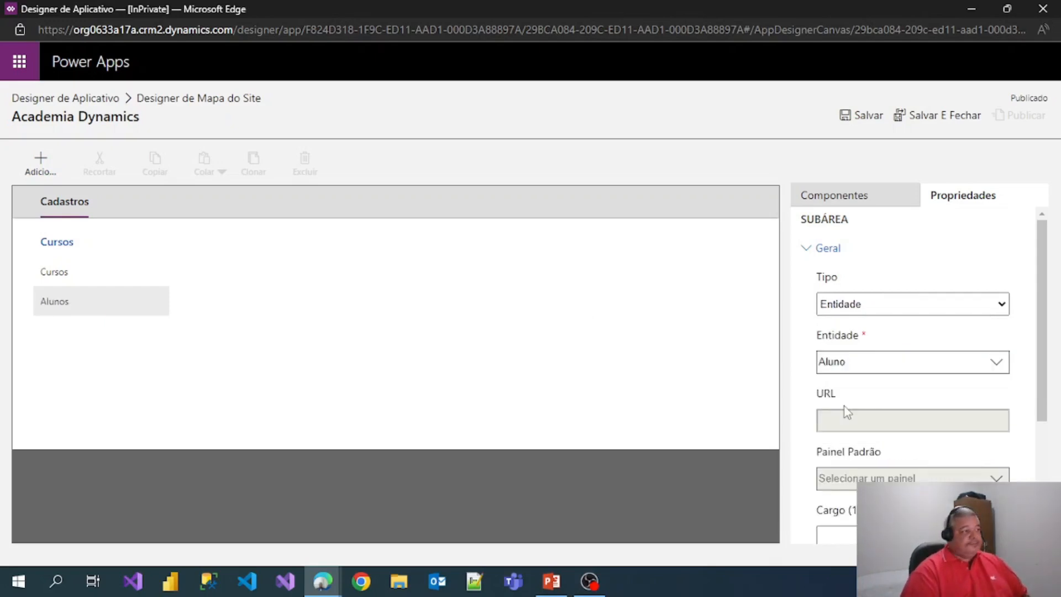
pyautogui.click(858, 117)
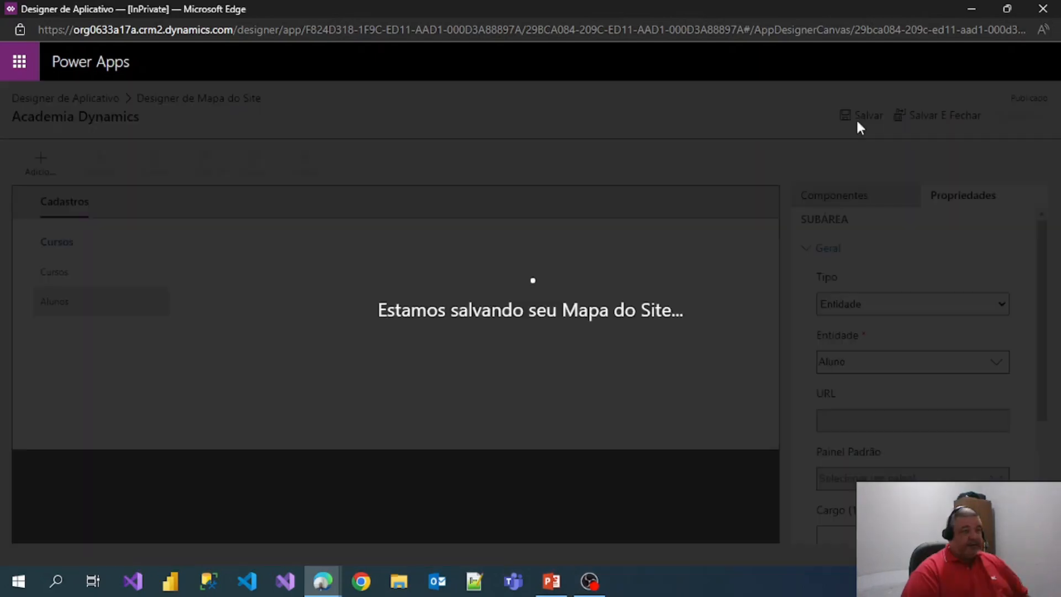
pyautogui.click(1021, 116)
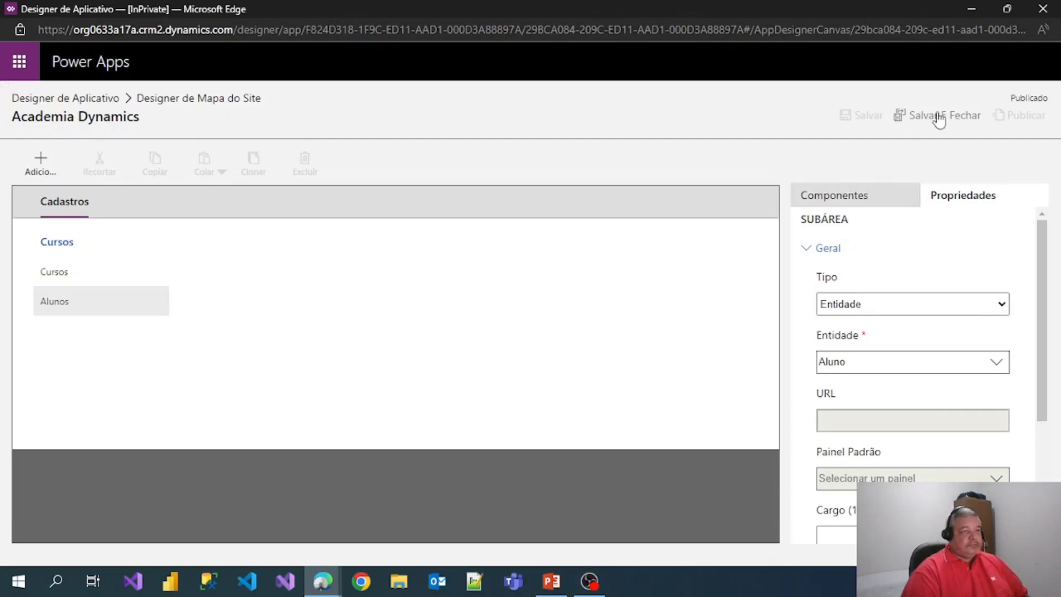
# - Save the site map, then save and publish the Academia Dynamics app with its new Aluno entry
pyautogui.click(935, 114)
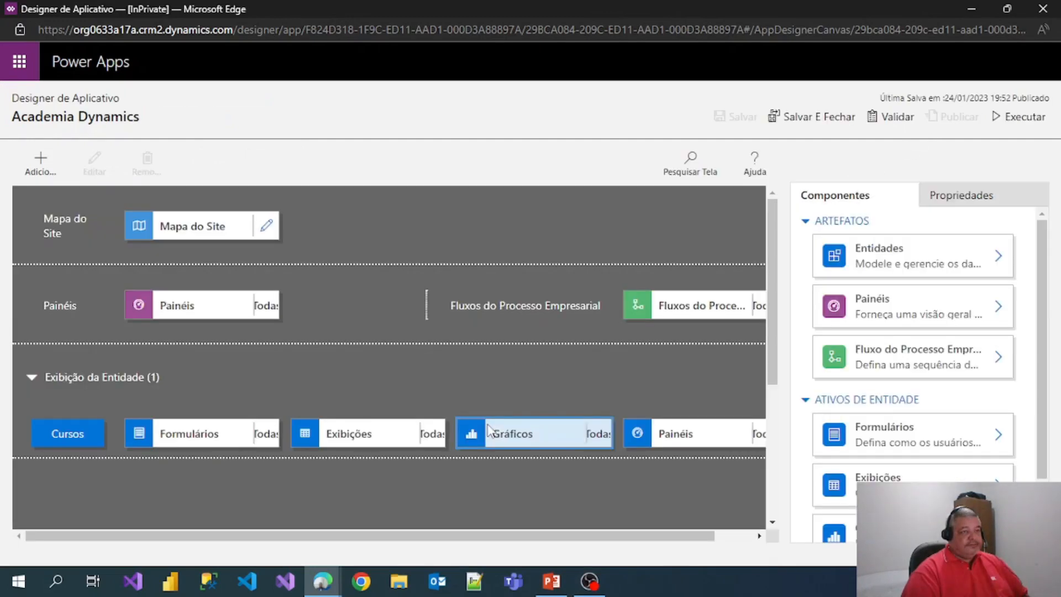
pyautogui.click(738, 117)
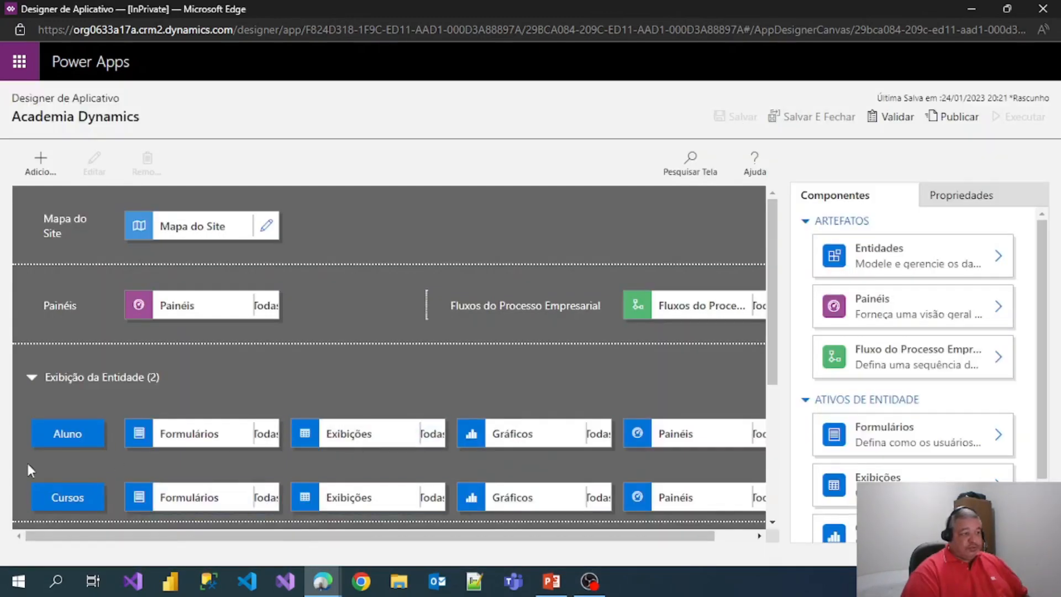
pyautogui.click(952, 117)
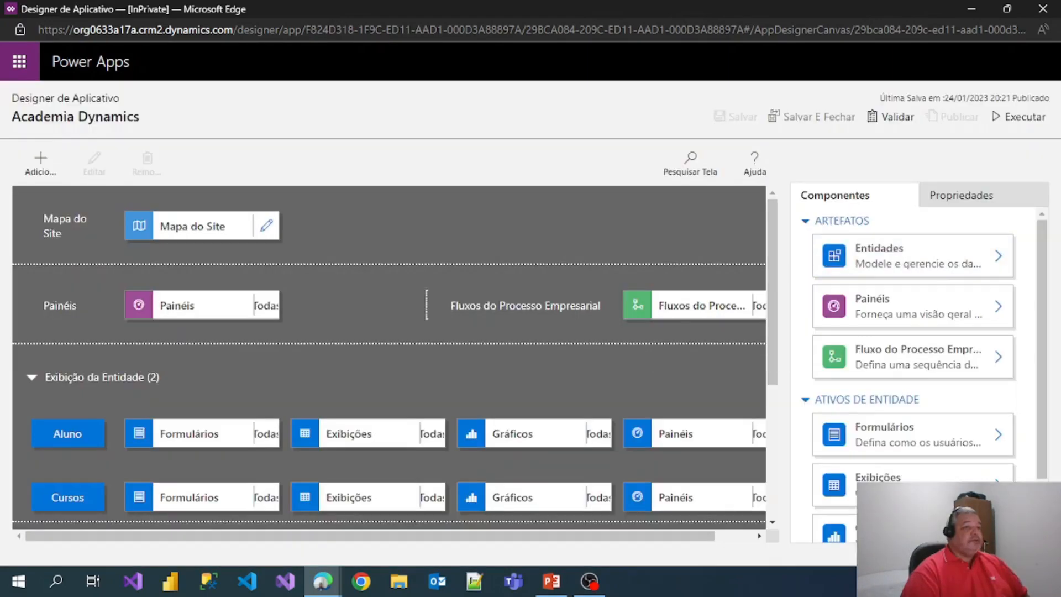
# - Publish all customizations of the Treinamento solution and close the solution editor
pyautogui.click(1027, 12)
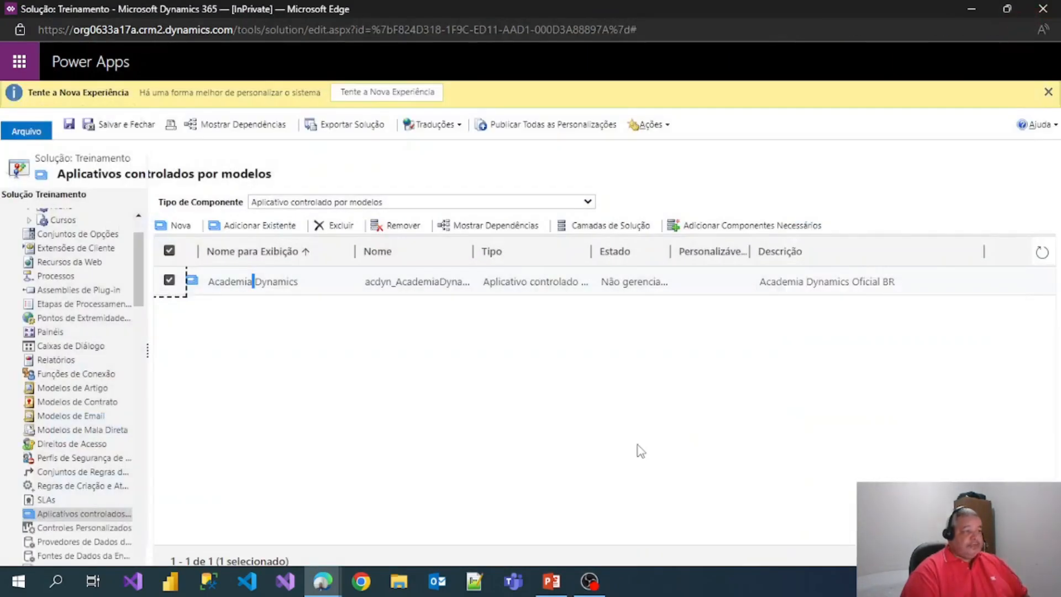
pyautogui.click(569, 135)
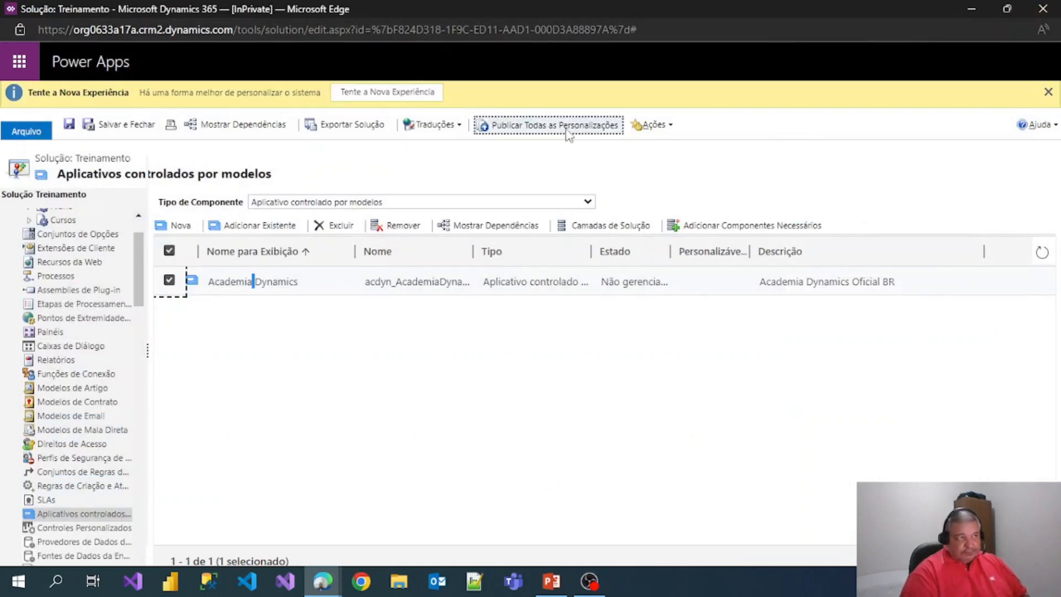
pyautogui.click(513, 132)
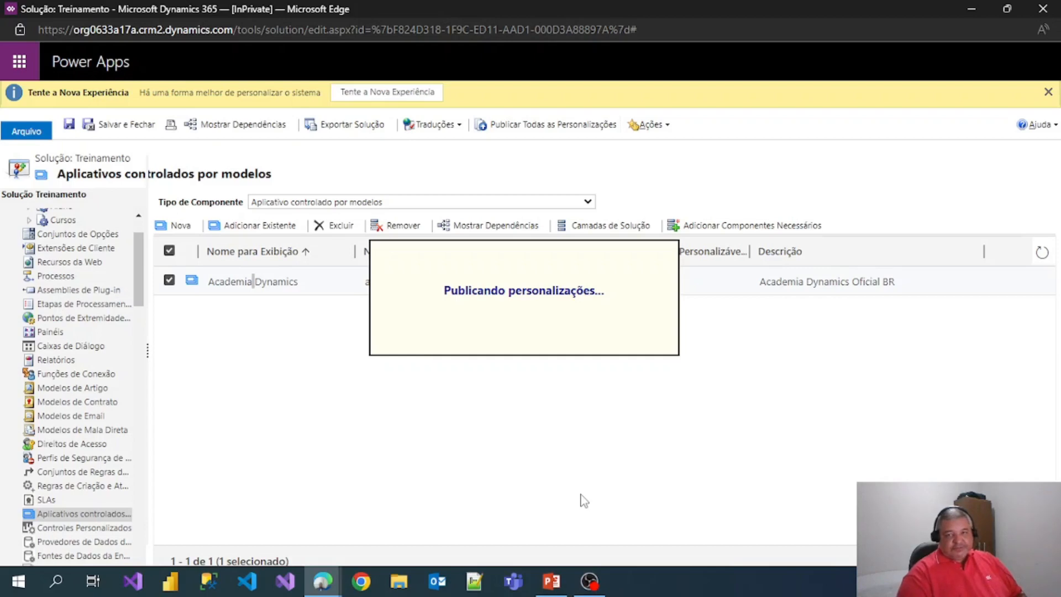
pyautogui.click(534, 159)
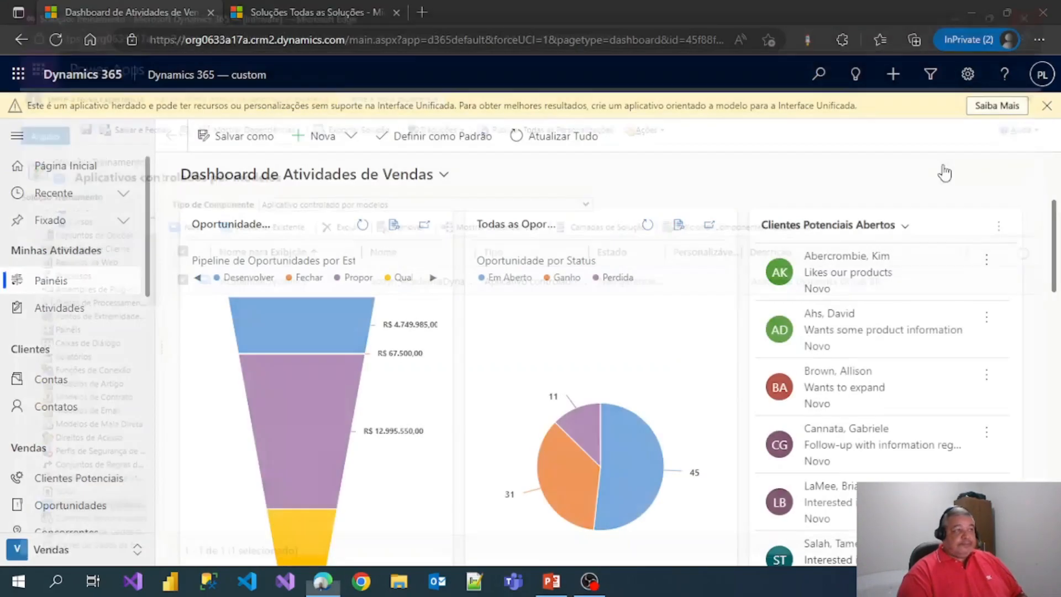
pyautogui.click(1043, 9)
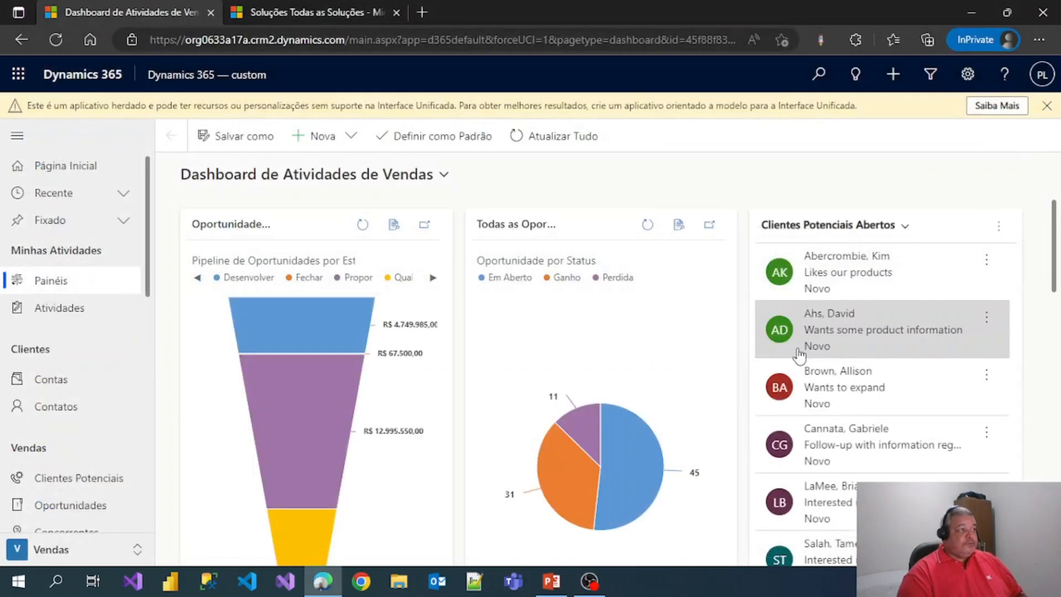
# - Switch to the Academia Dynamics app from the Aplicativos list
pyautogui.click(186, 78)
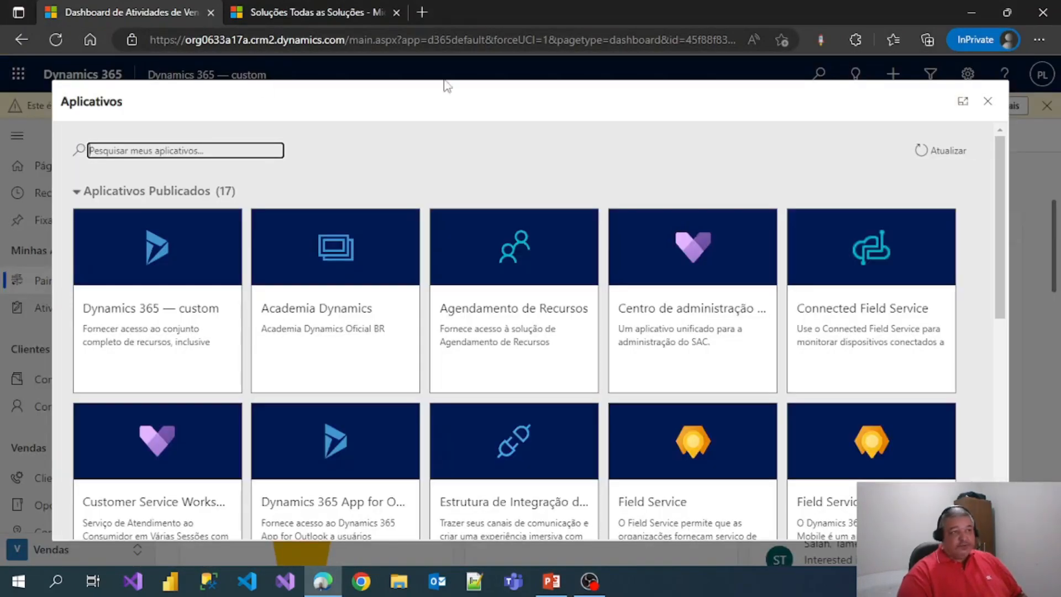
pyautogui.scroll(-6, 601, 368)
pyautogui.scroll(-3, 591, 373)
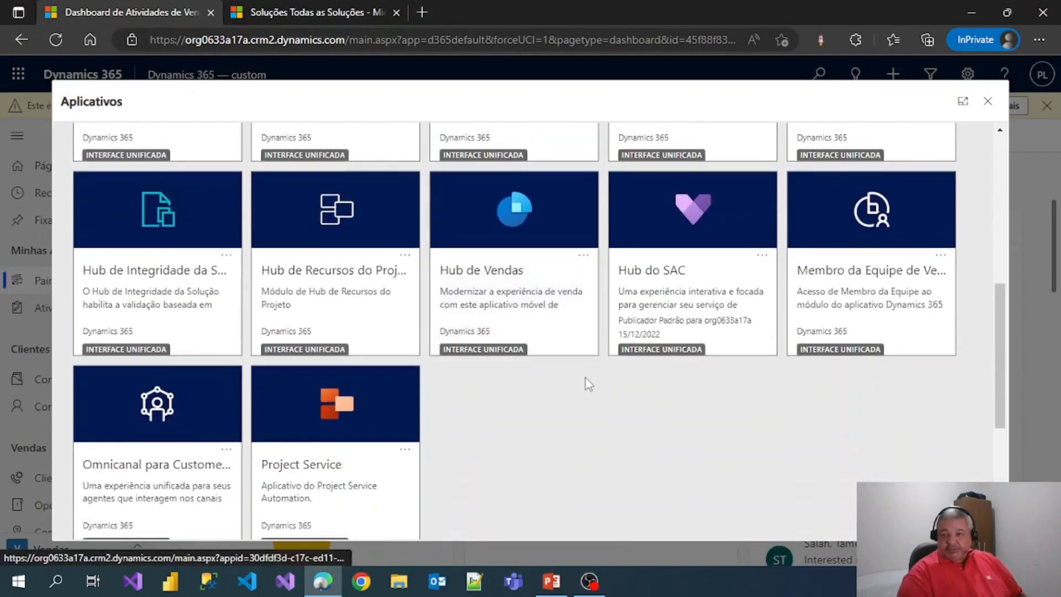
pyautogui.scroll(9, 459, 417)
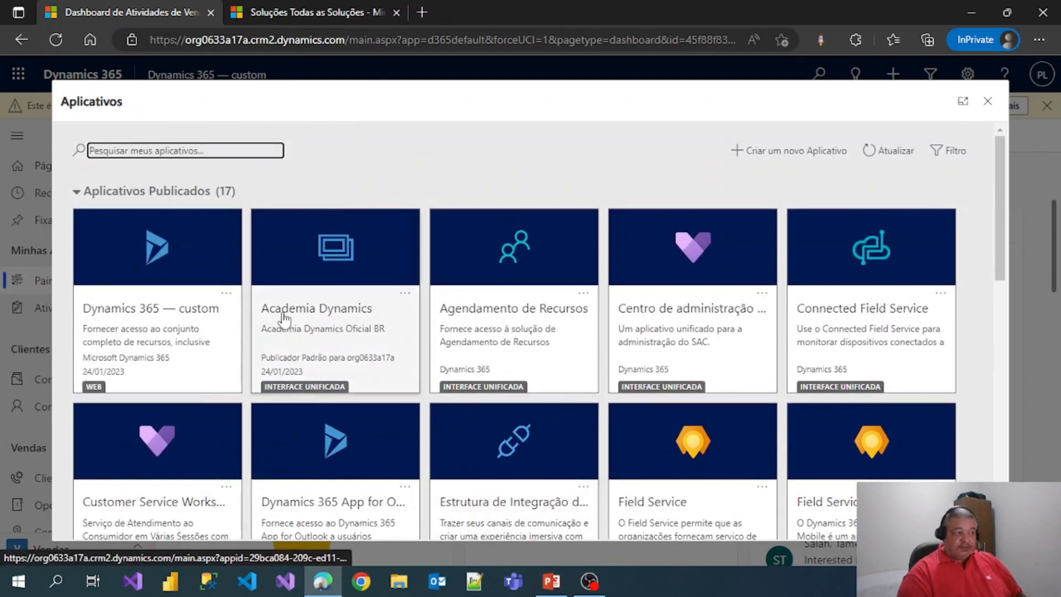
pyautogui.click(306, 318)
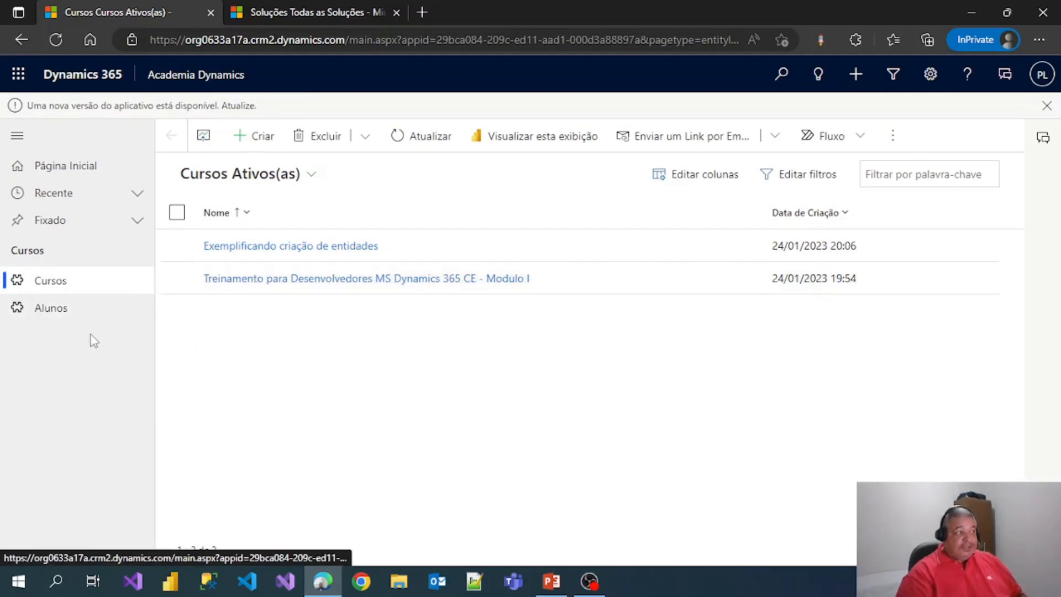
# - Open the Alunos list and create a new Aluno record
pyautogui.click(62, 316)
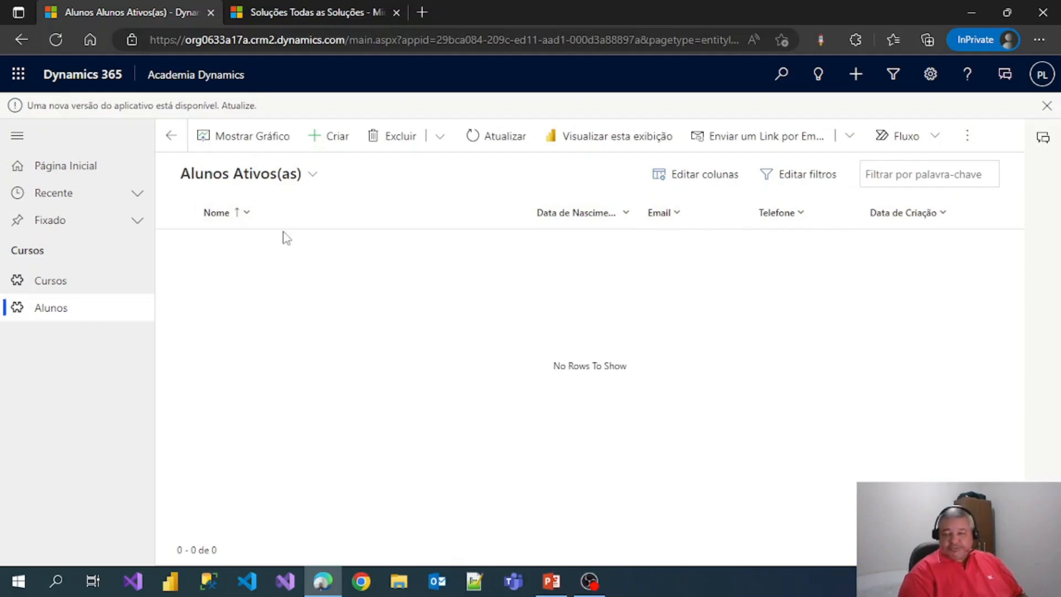
pyautogui.click(339, 141)
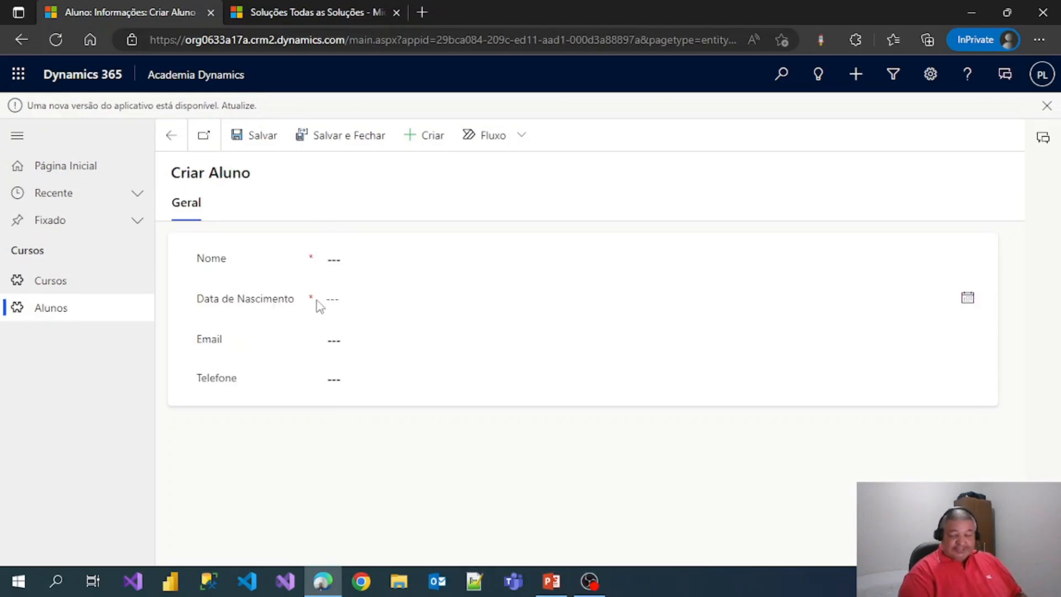
# - Enter Nome 'Aluno Exemplo' and Data de Nascimento 01/02/2000 on the new Aluno form
pyautogui.click(333, 259)
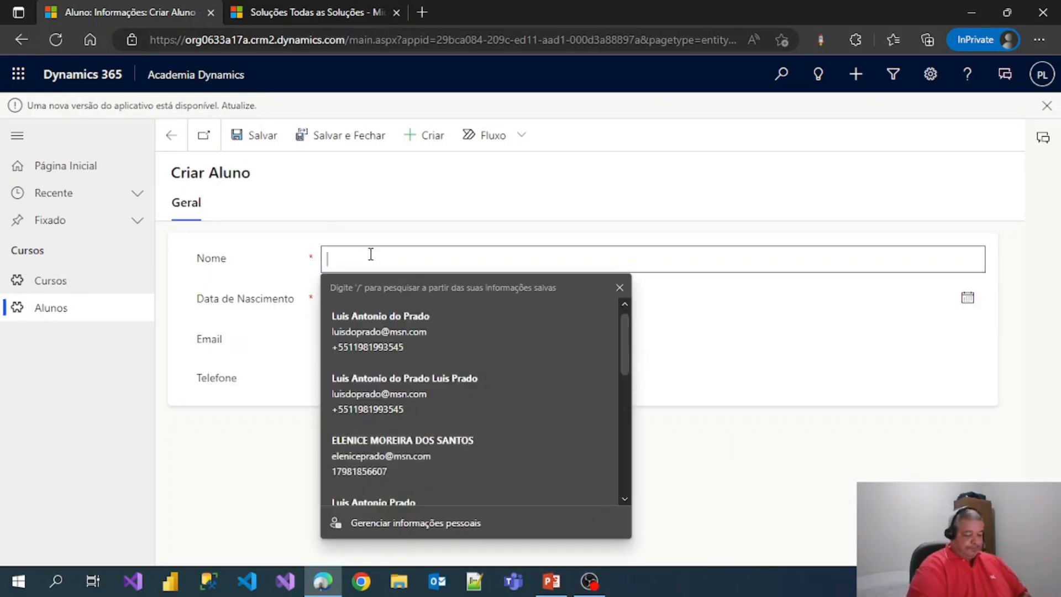
pyautogui.write('Aluno Exempl')
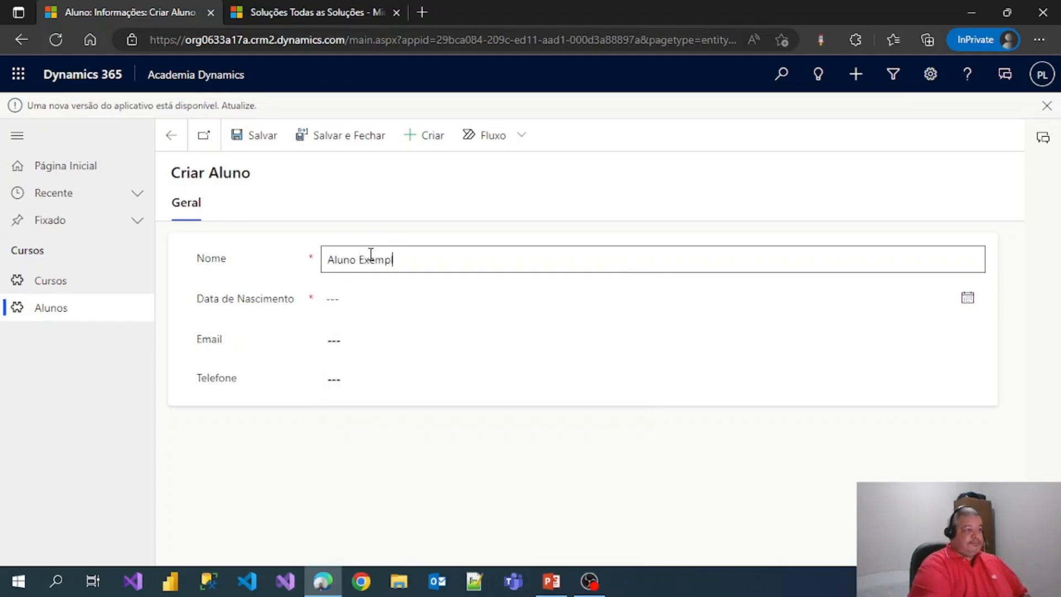
pyautogui.write('o')
pyautogui.press('Tab')
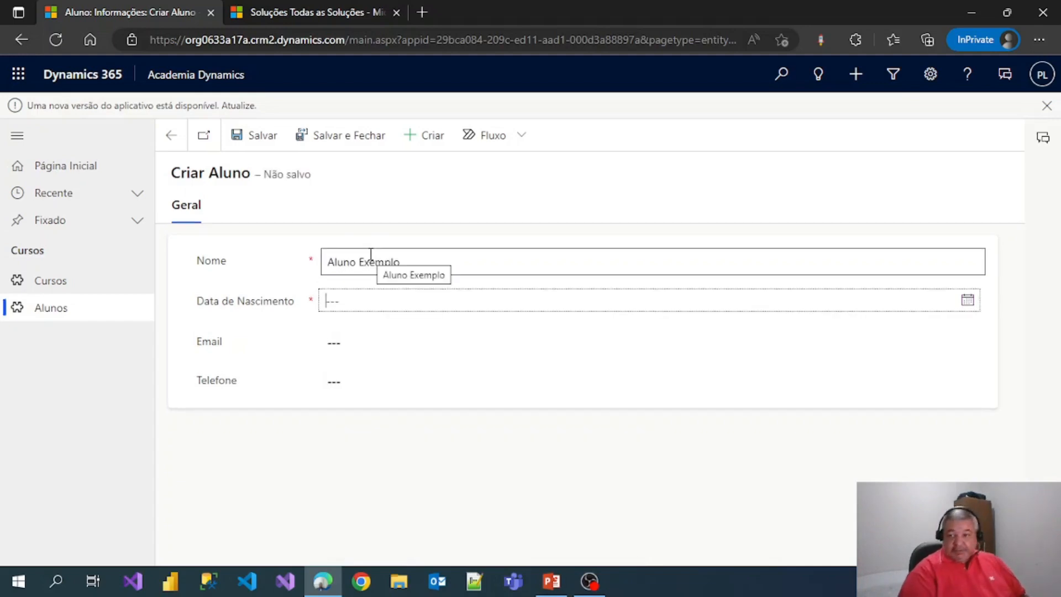
pyautogui.click(968, 303)
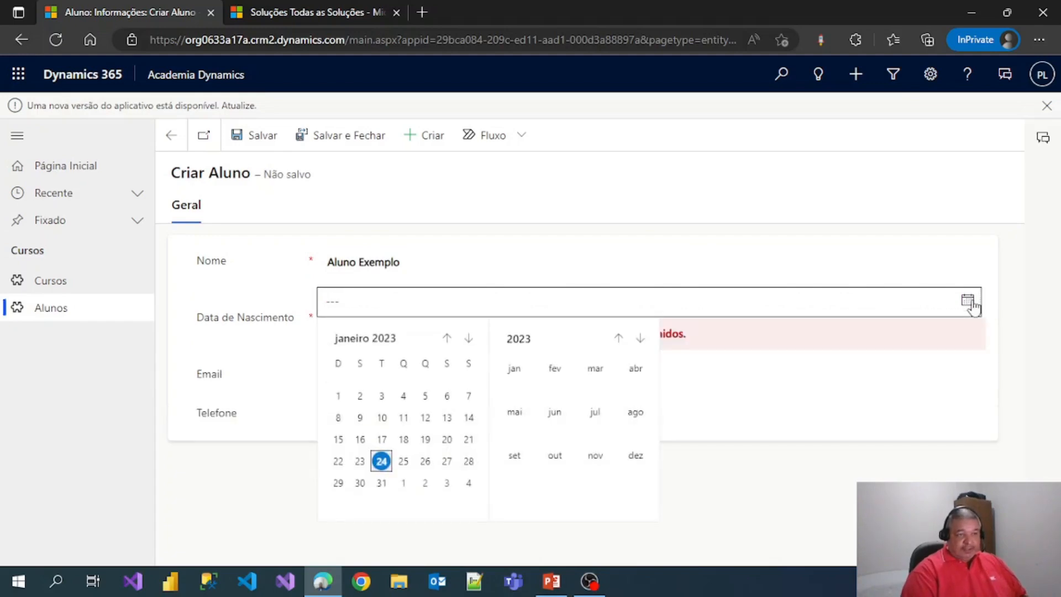
pyautogui.click(389, 308)
pyautogui.click(388, 307)
pyautogui.click(388, 308)
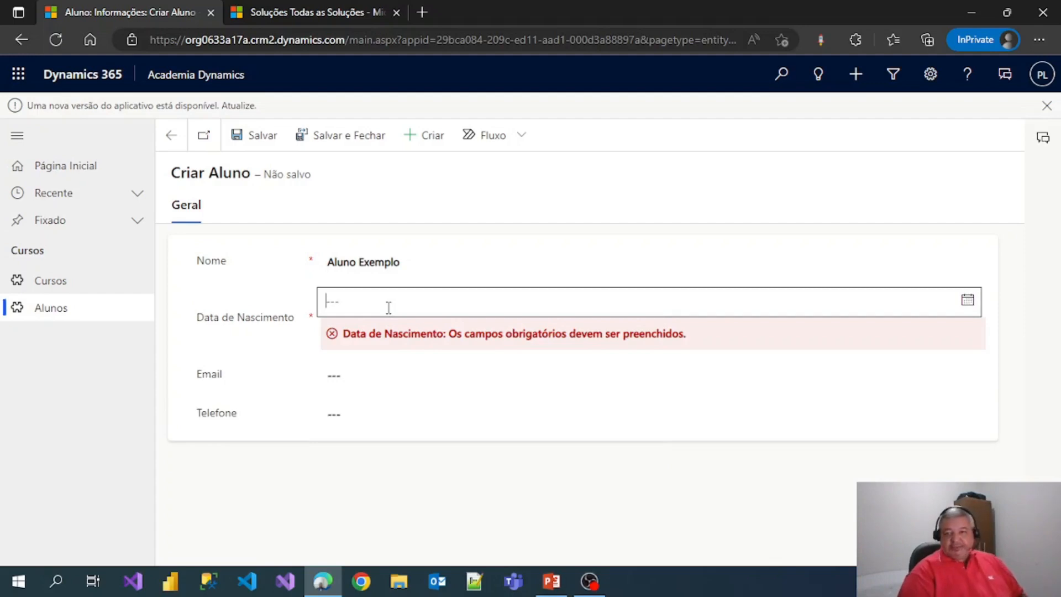
pyautogui.write('0')
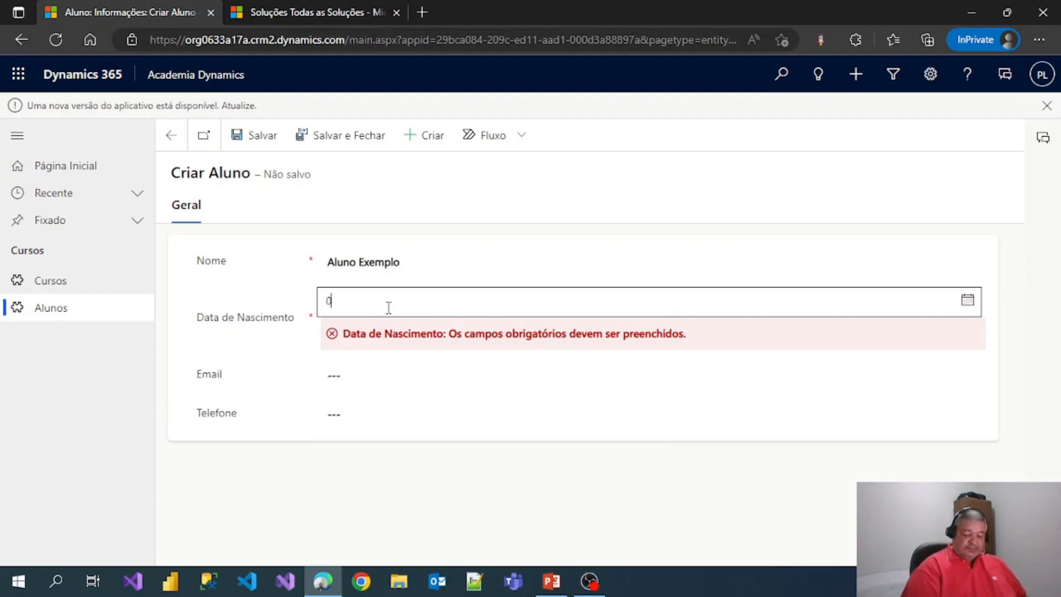
pyautogui.write('1/02/')
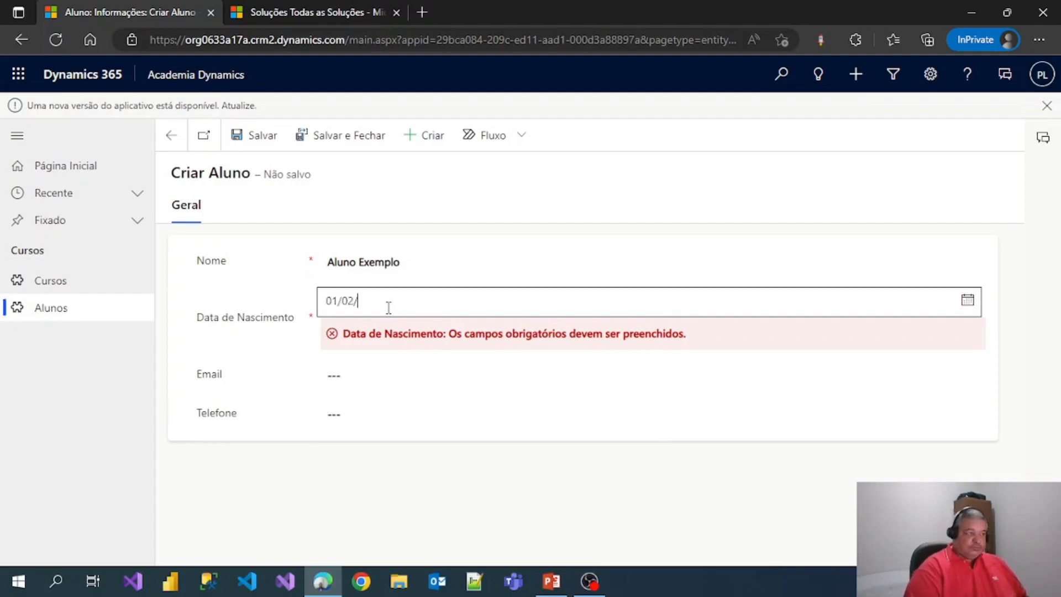
pyautogui.write('2000')
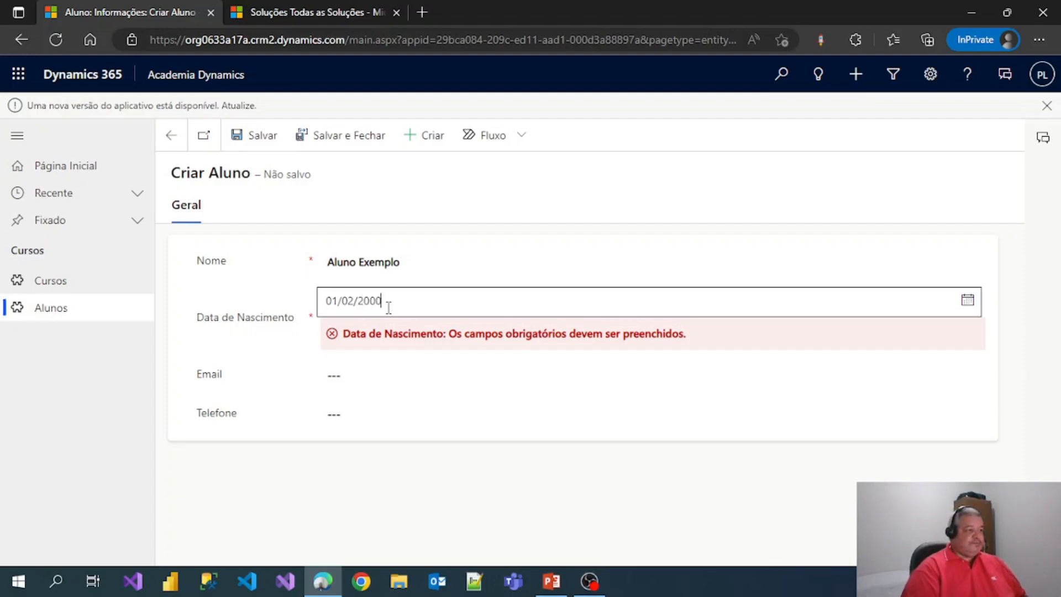
pyautogui.press('Tab')
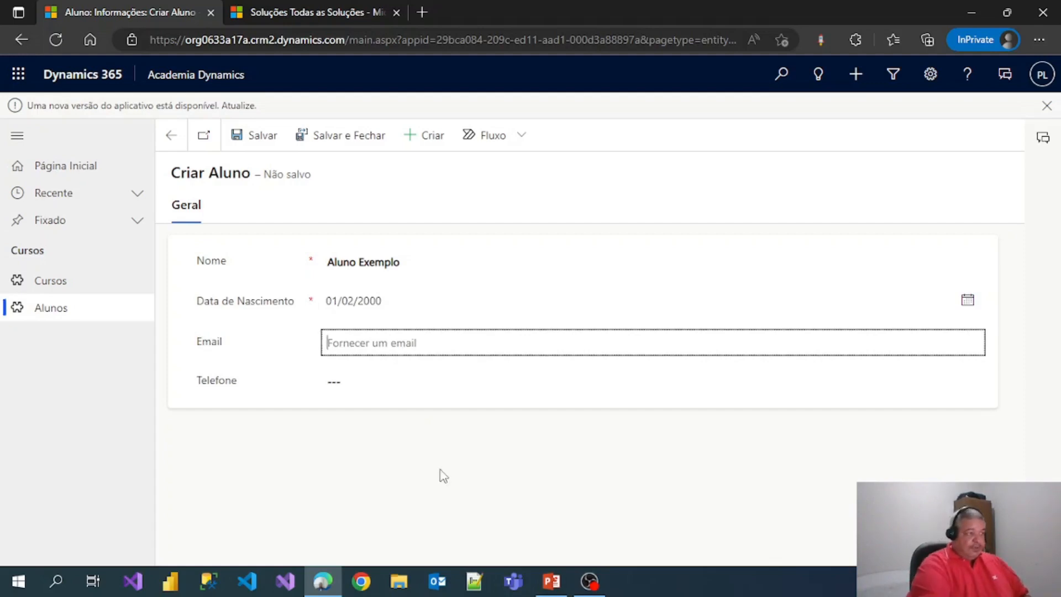
# - Fill in the student's e-mail address and phone number, then save and close the record
pyautogui.write('em')
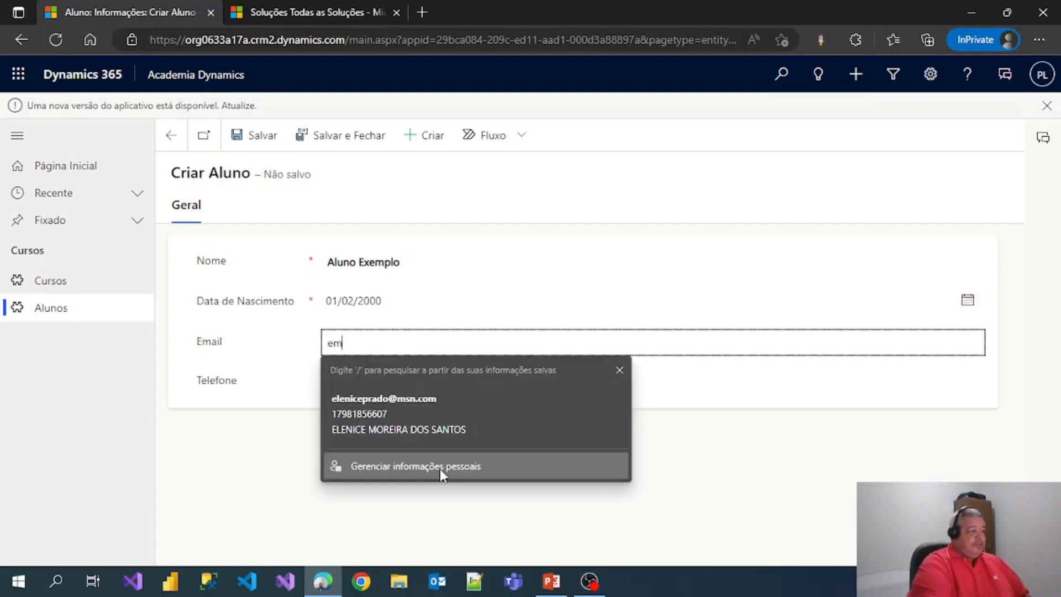
pyautogui.write('ail@provedor')
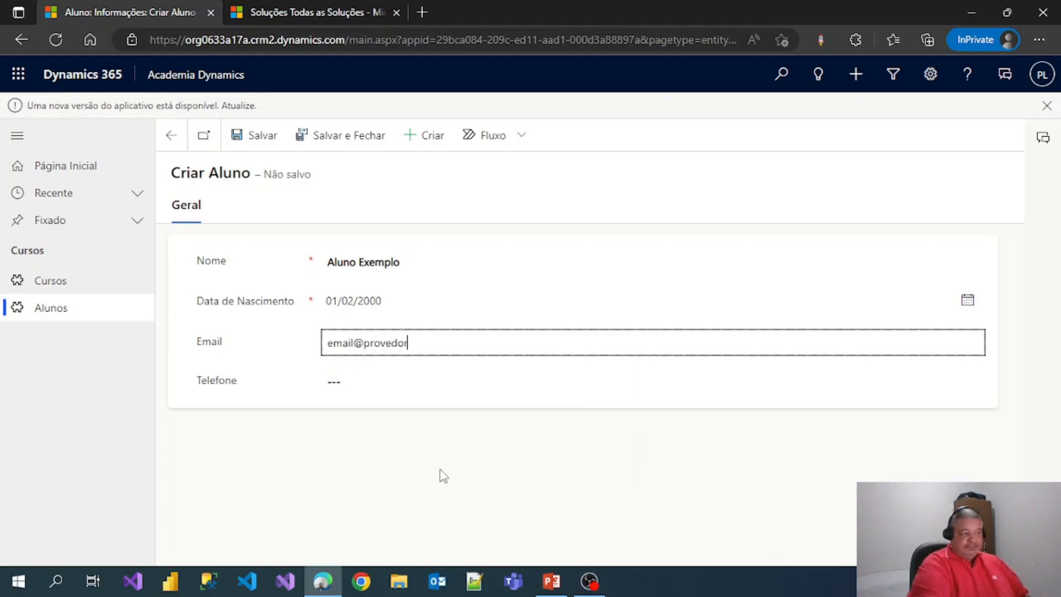
pyautogui.write('.com.br')
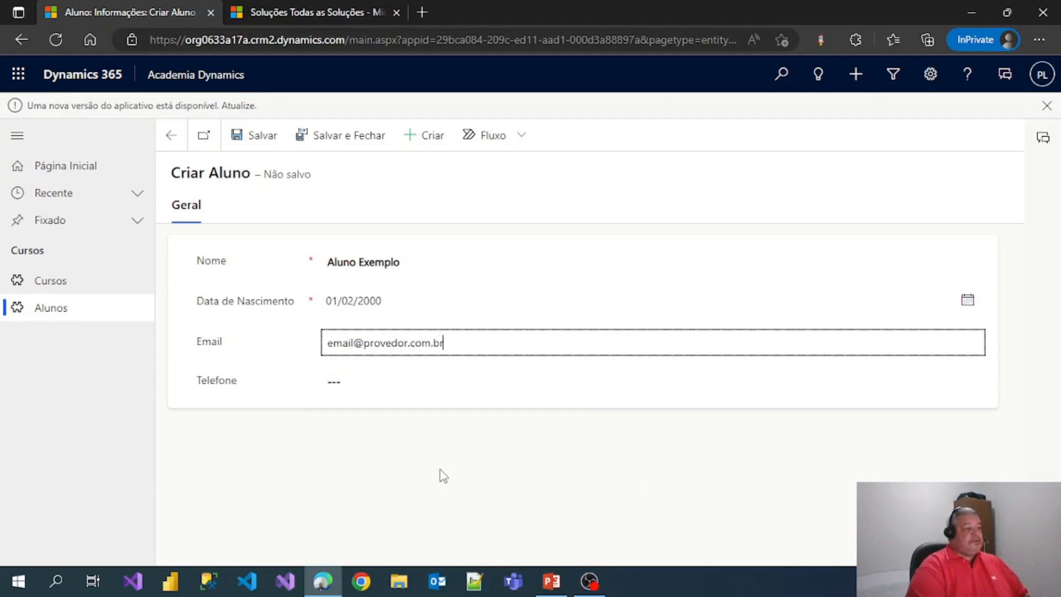
pyautogui.press('Tab')
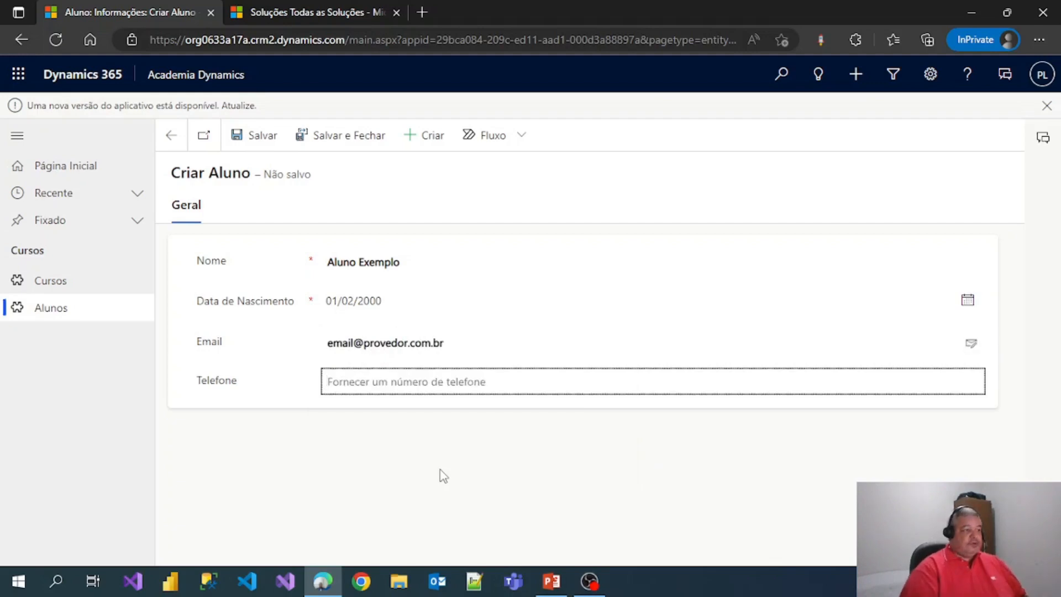
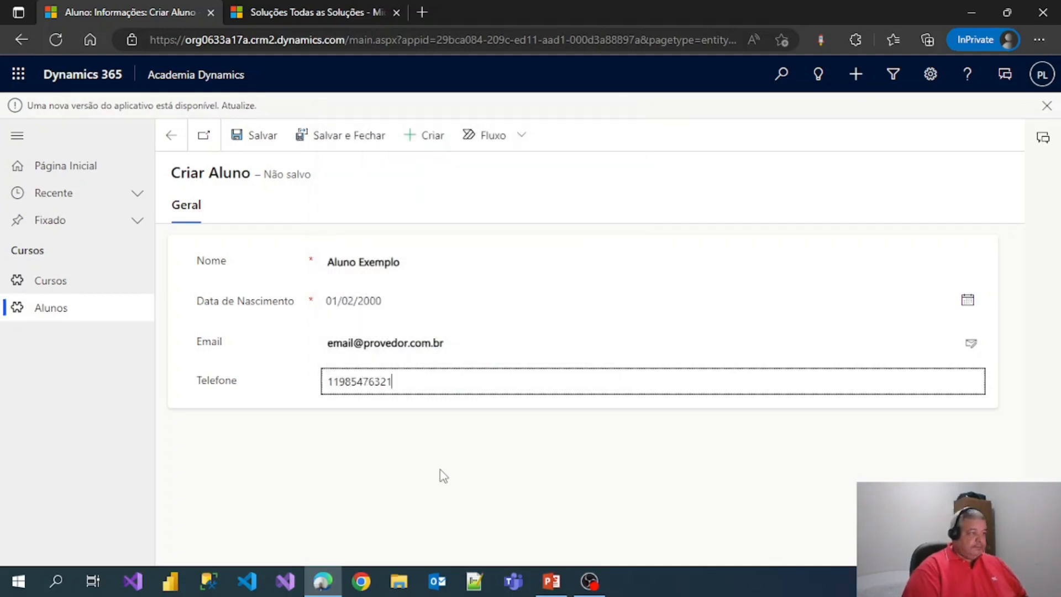
pyautogui.press('Tab')
pyautogui.rightClick(439, 470)
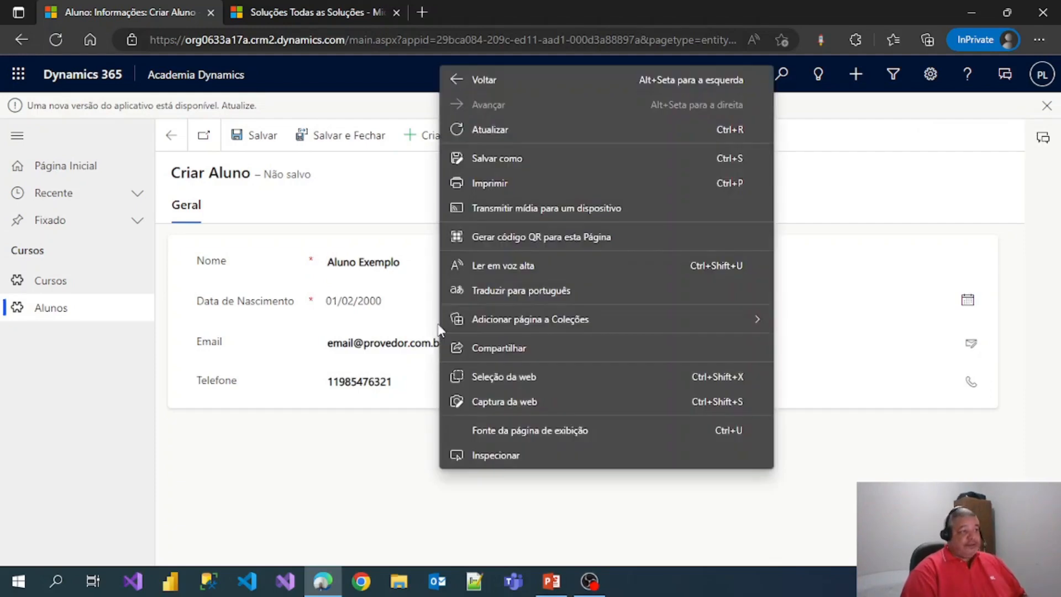
pyautogui.click(331, 532)
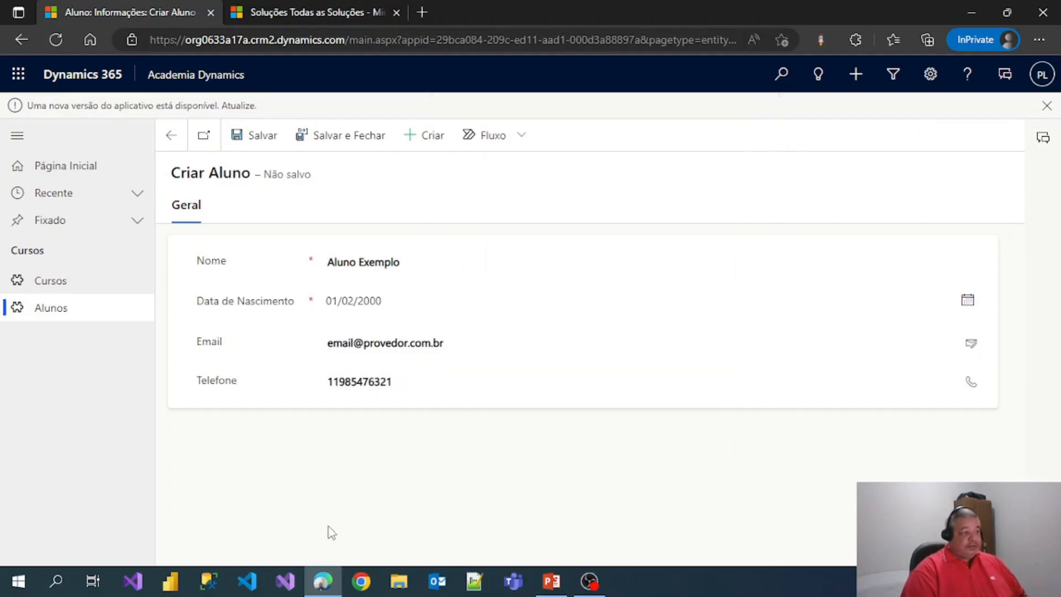
pyautogui.click(370, 130)
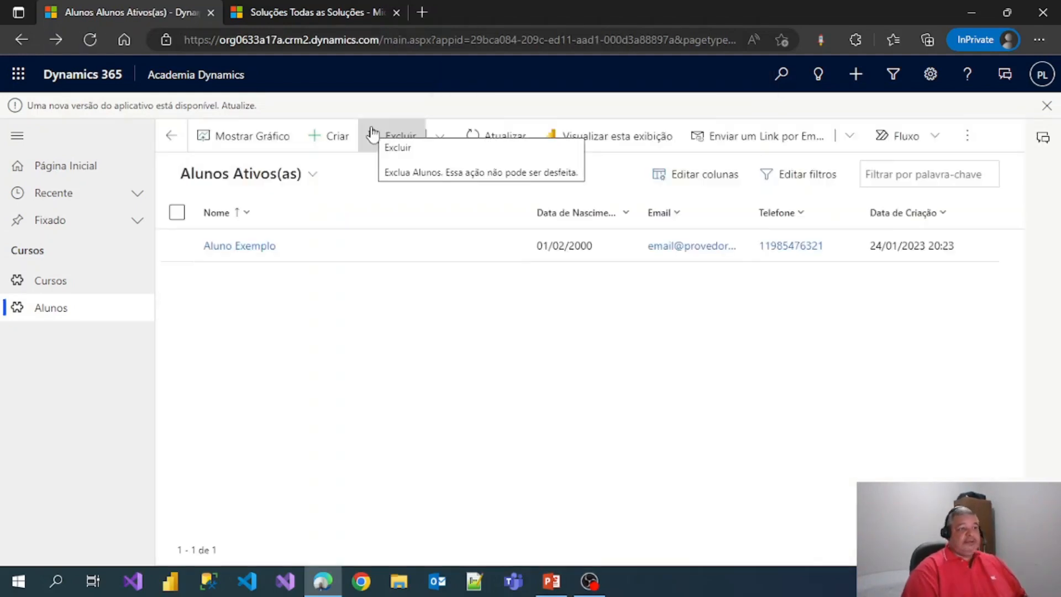